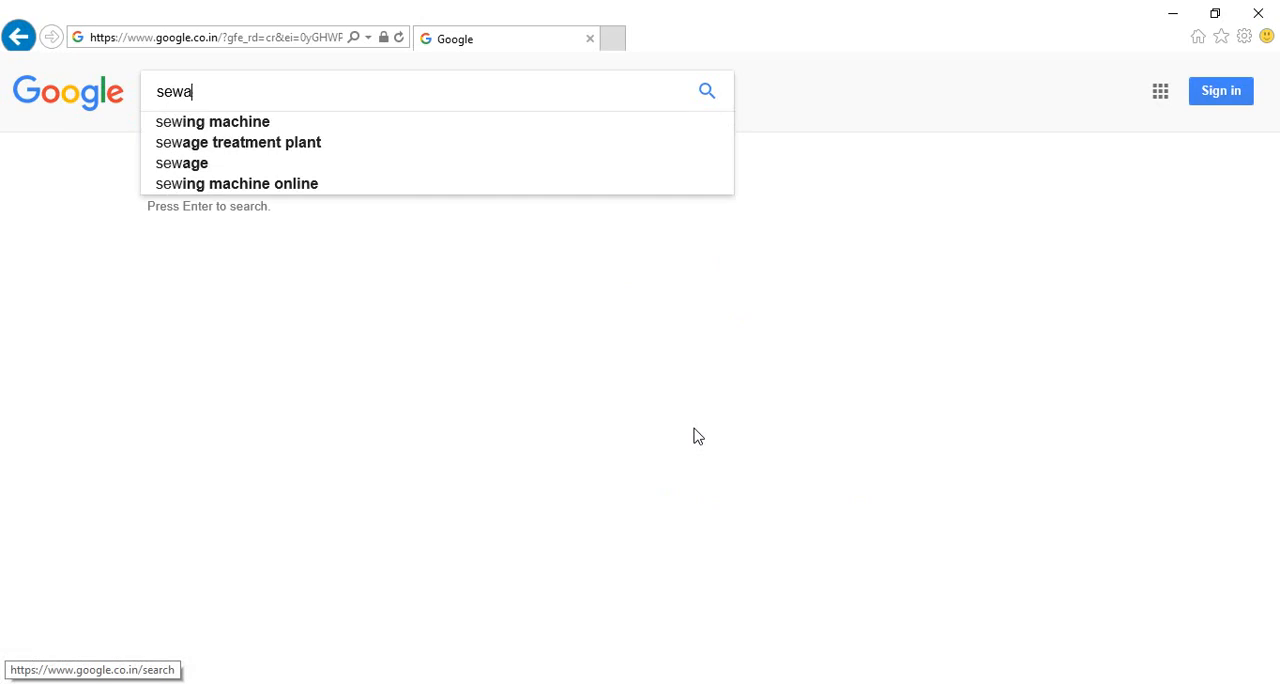
# Step: Search Google for sewarth, go to the Mahakosh website and open its Bill Portal
pyautogui.press('Return')
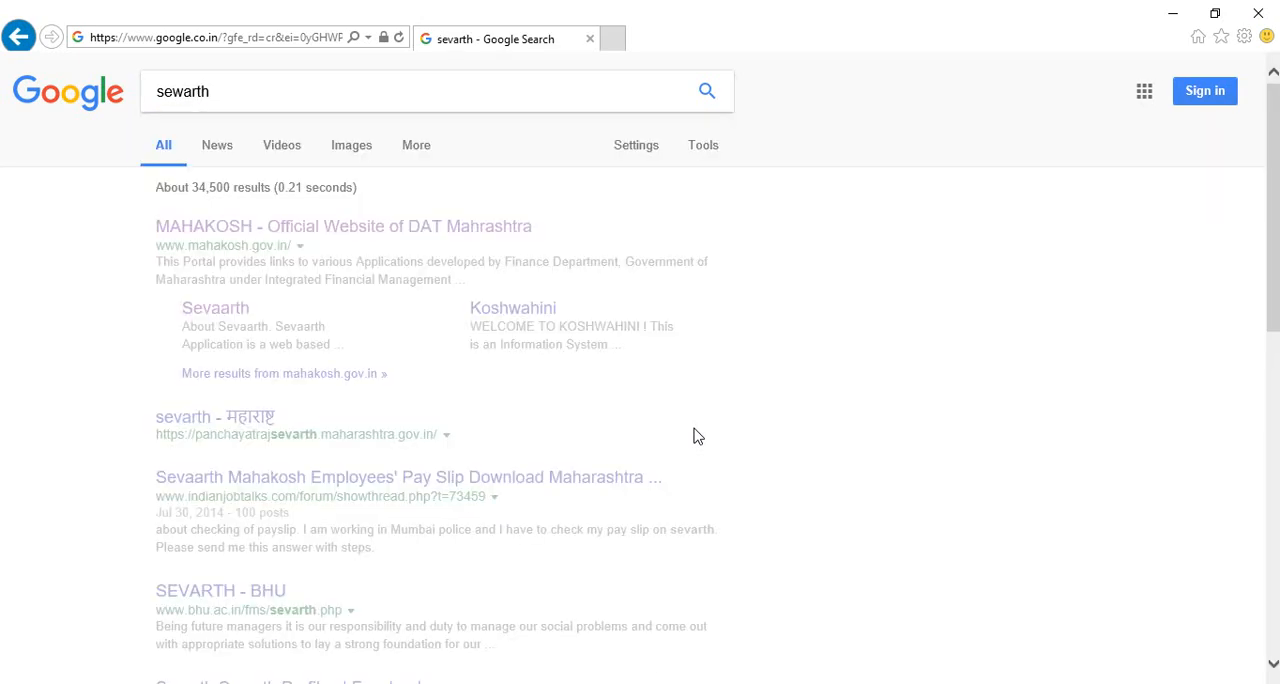
pyautogui.click(361, 299)
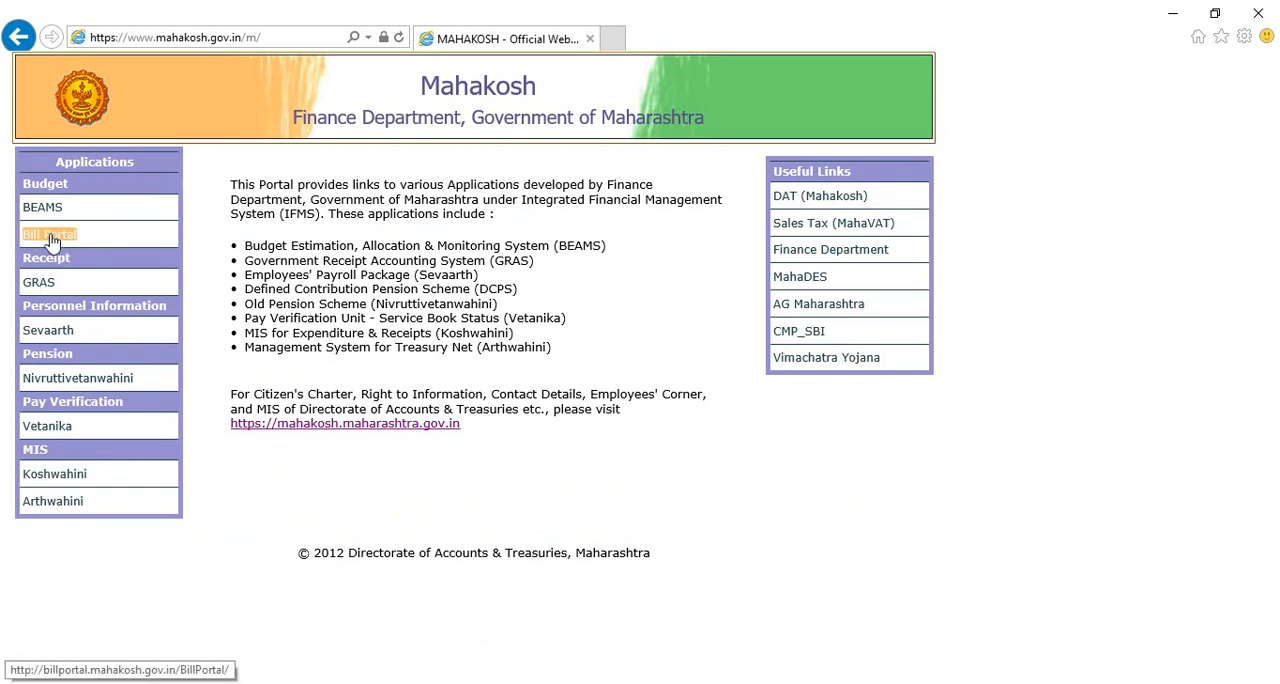
pyautogui.click(52, 238)
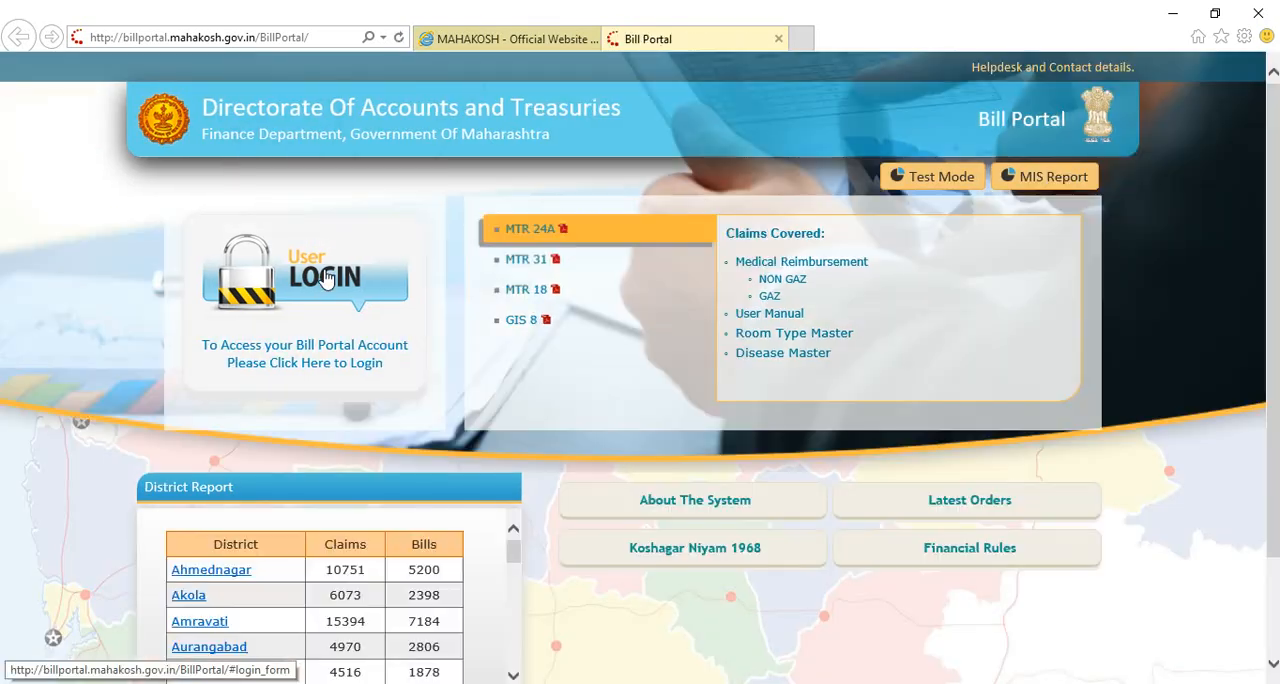
# Step: Open the Bill Portal user login form and enter the account username
pyautogui.click(325, 278)
pyautogui.click(585, 296)
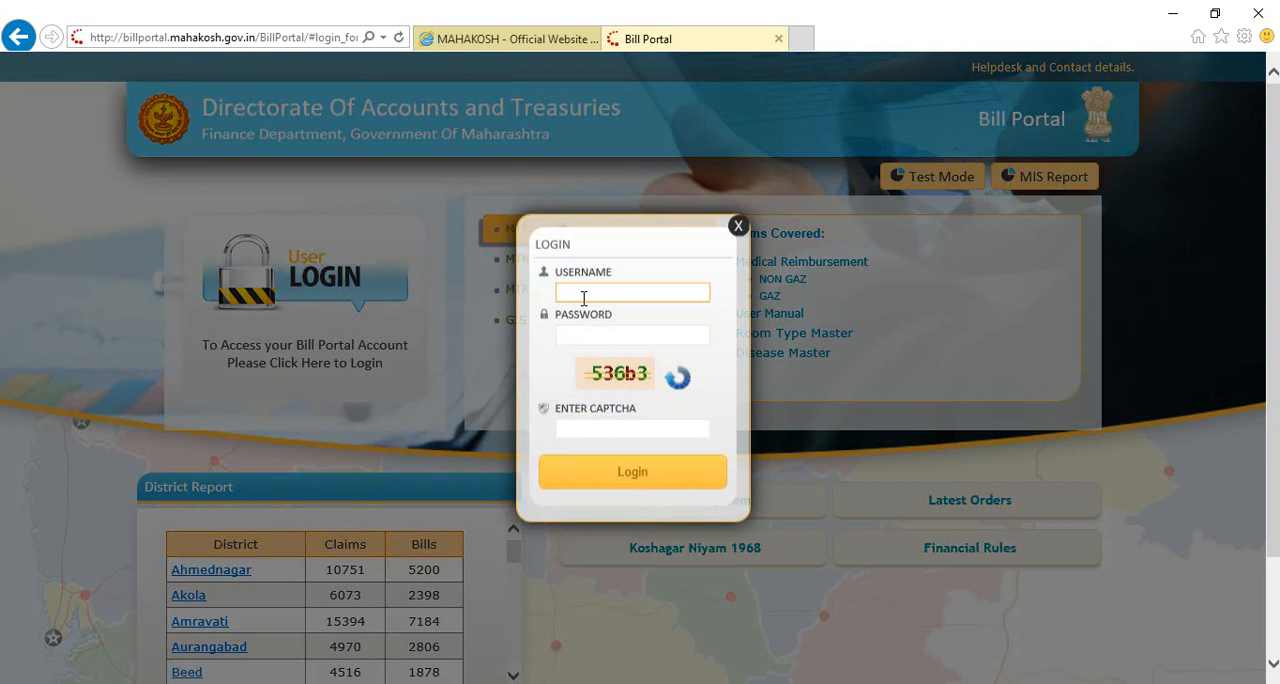
pyautogui.press('Tab')
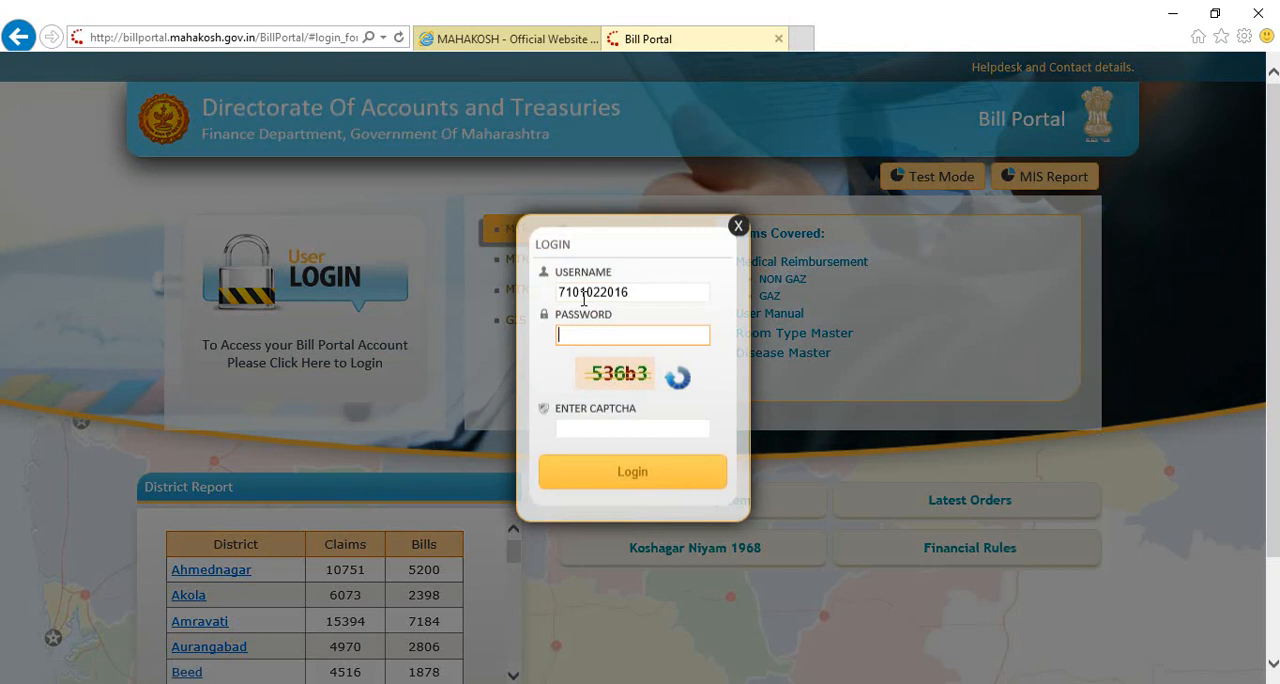
# Step: Enter the account password and the displayed captcha code, and log in to the Bill Portal
pyautogui.write('********')
pyautogui.click(610, 431)
pyautogui.write('536')
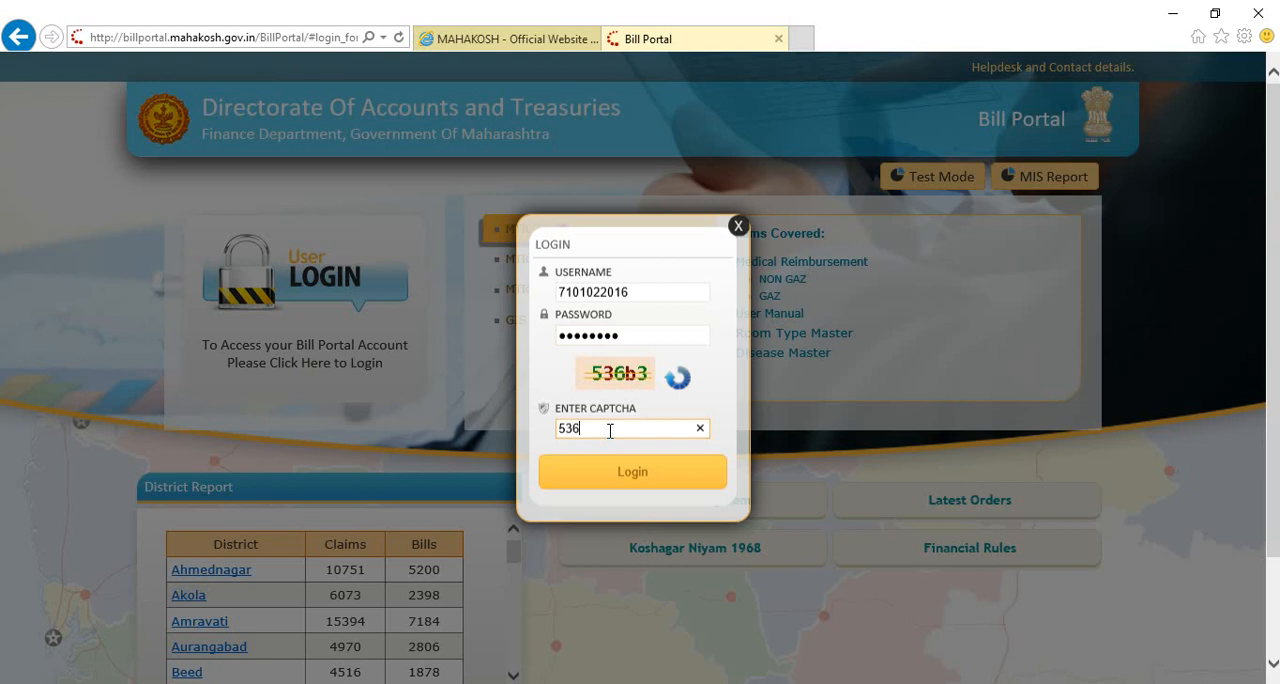
pyautogui.write('b3')
pyautogui.click(628, 474)
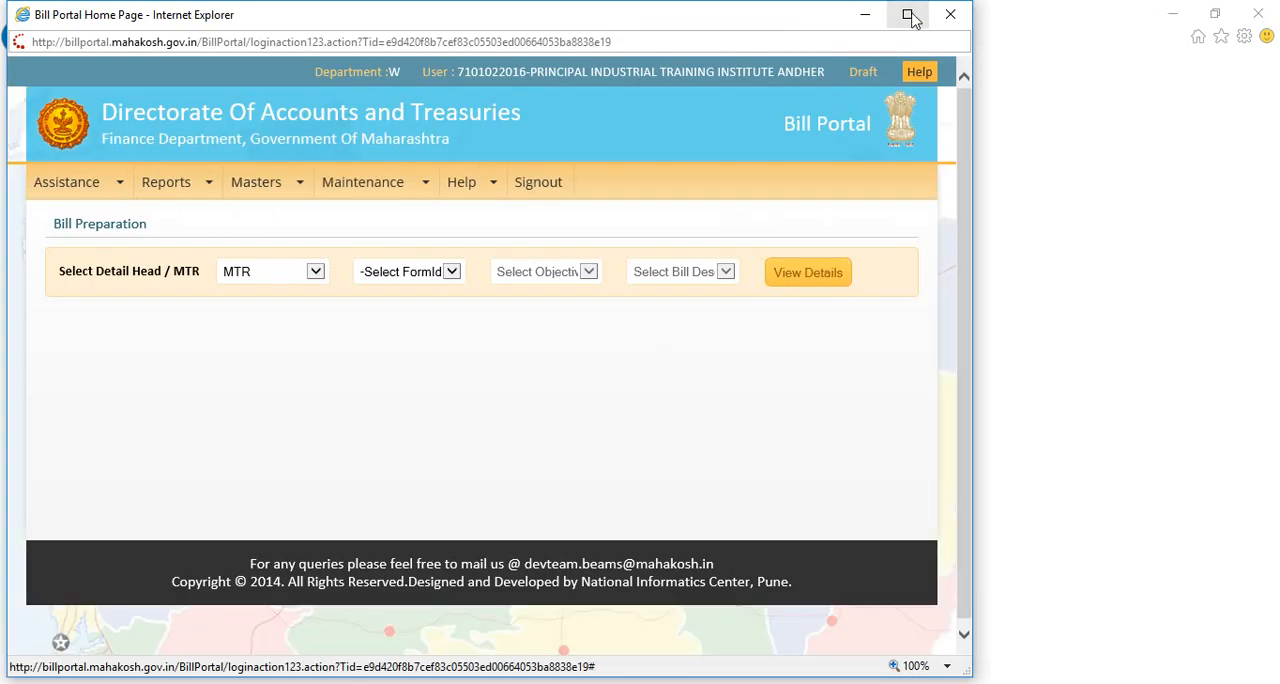
# Step: Maximize the Bill Portal home window and open the GIS claim entry form
pyautogui.click(910, 18)
pyautogui.moveTo(124, 185)
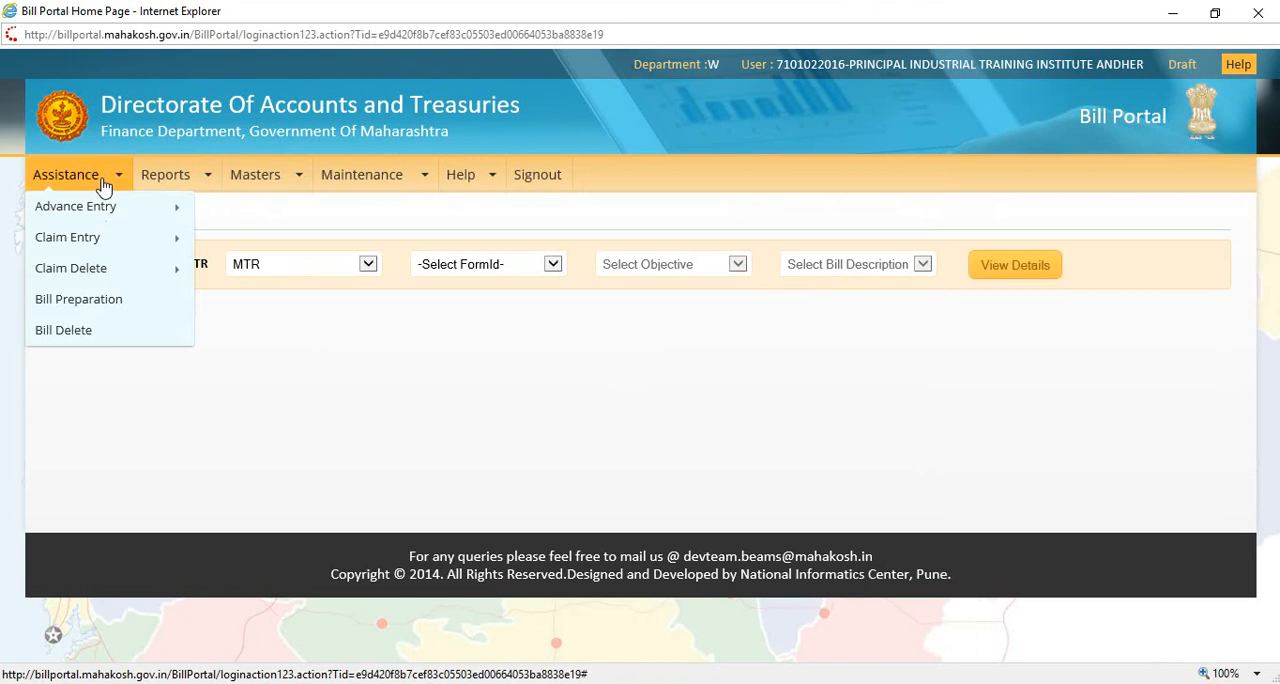
pyautogui.moveTo(90, 241)
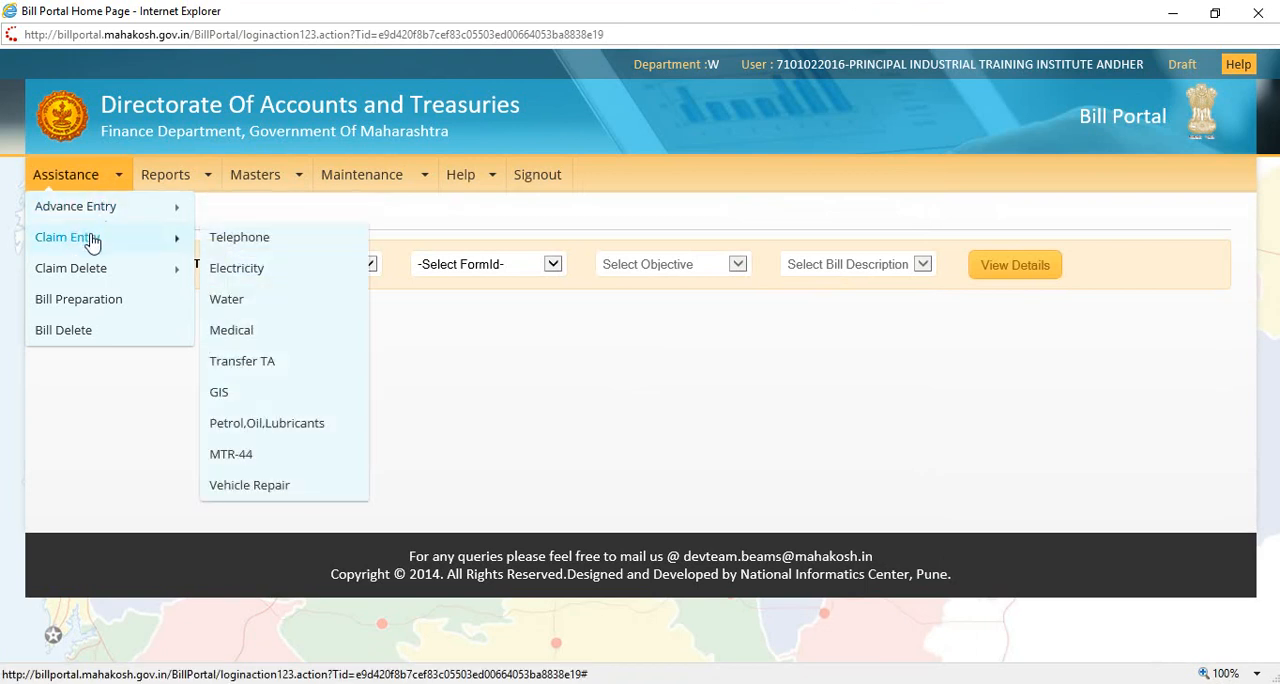
pyautogui.click(222, 394)
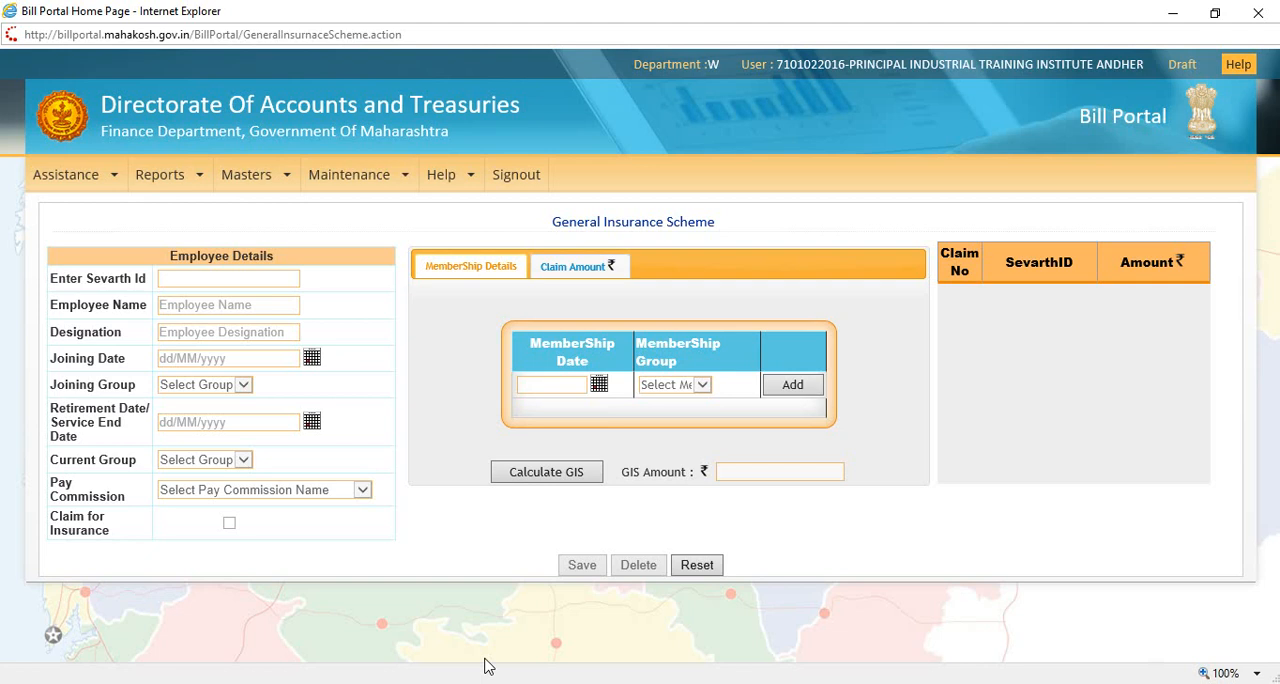
# Step: Enter the employee's Sevarth ID in the employee details of the General Insurance Scheme form
pyautogui.click(201, 280)
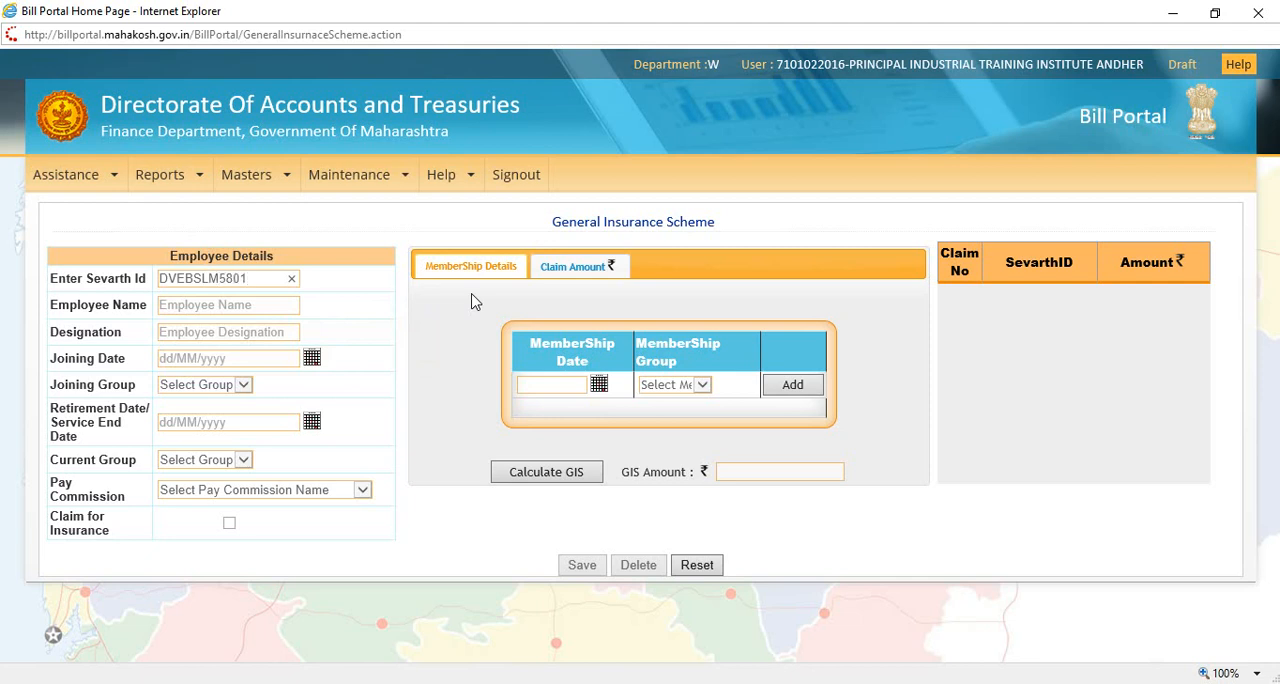
pyautogui.press('Tab')
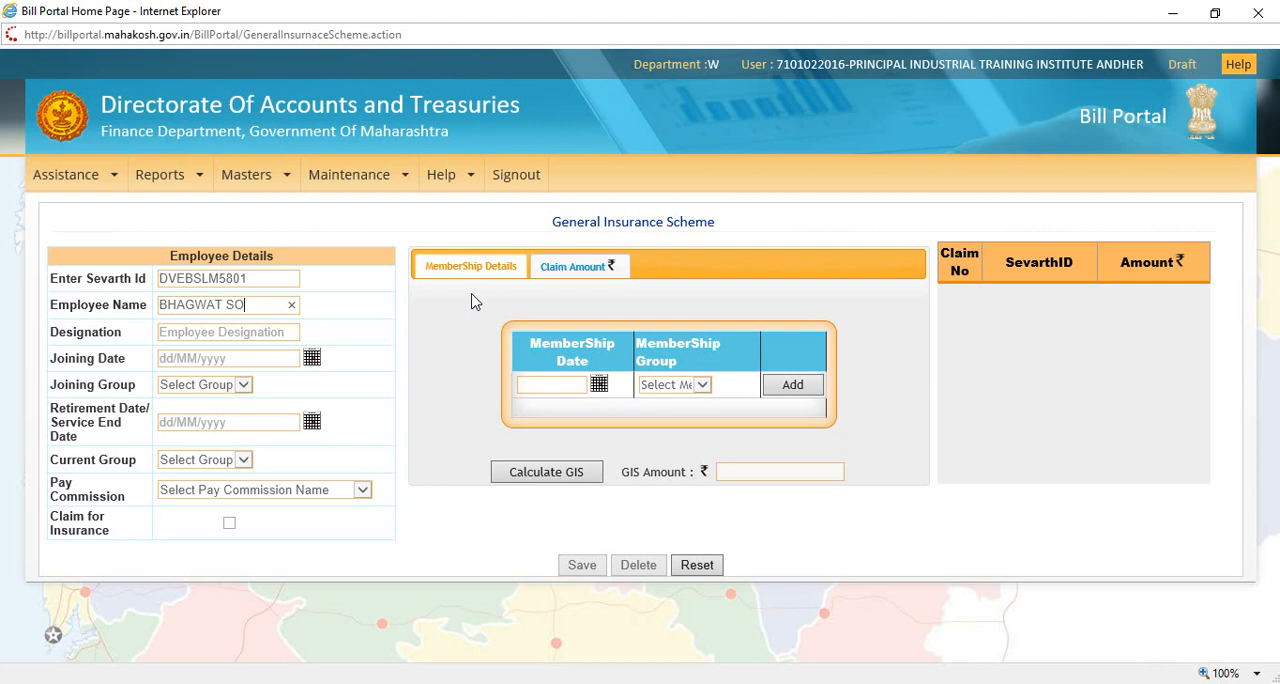
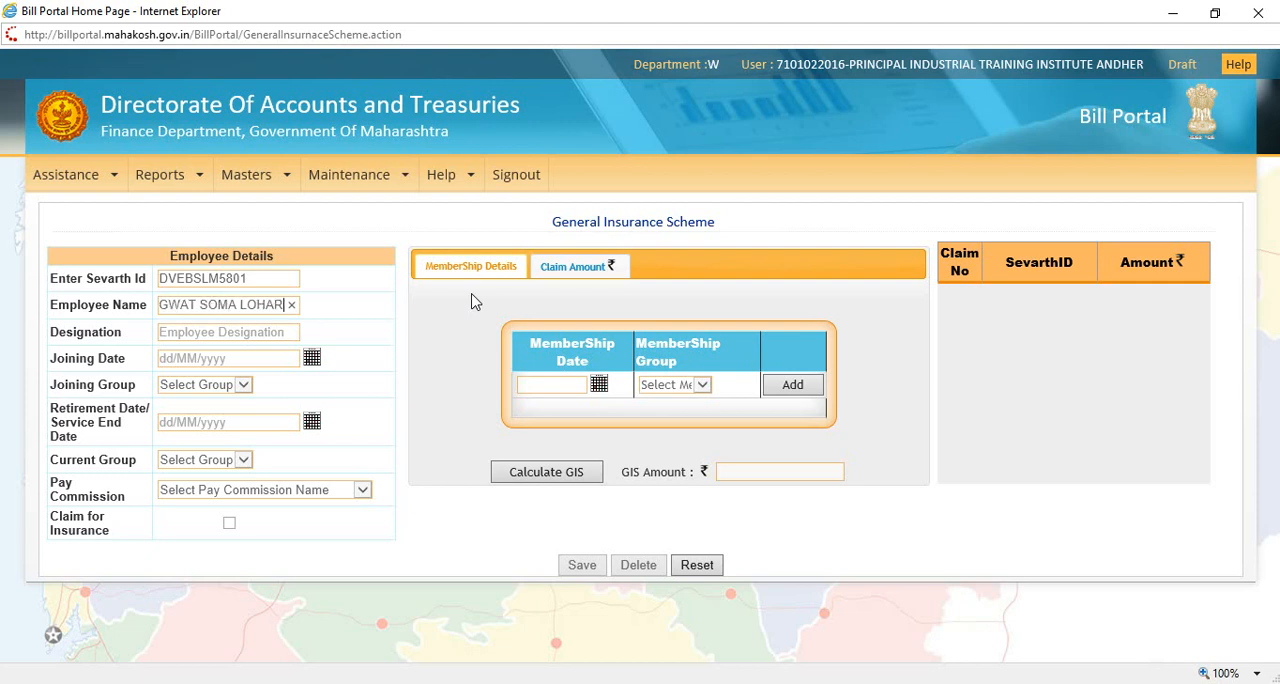
# Step: Enter the employee's full name and the designation CRAFT INSTRUCTOR
pyautogui.press('Tab')
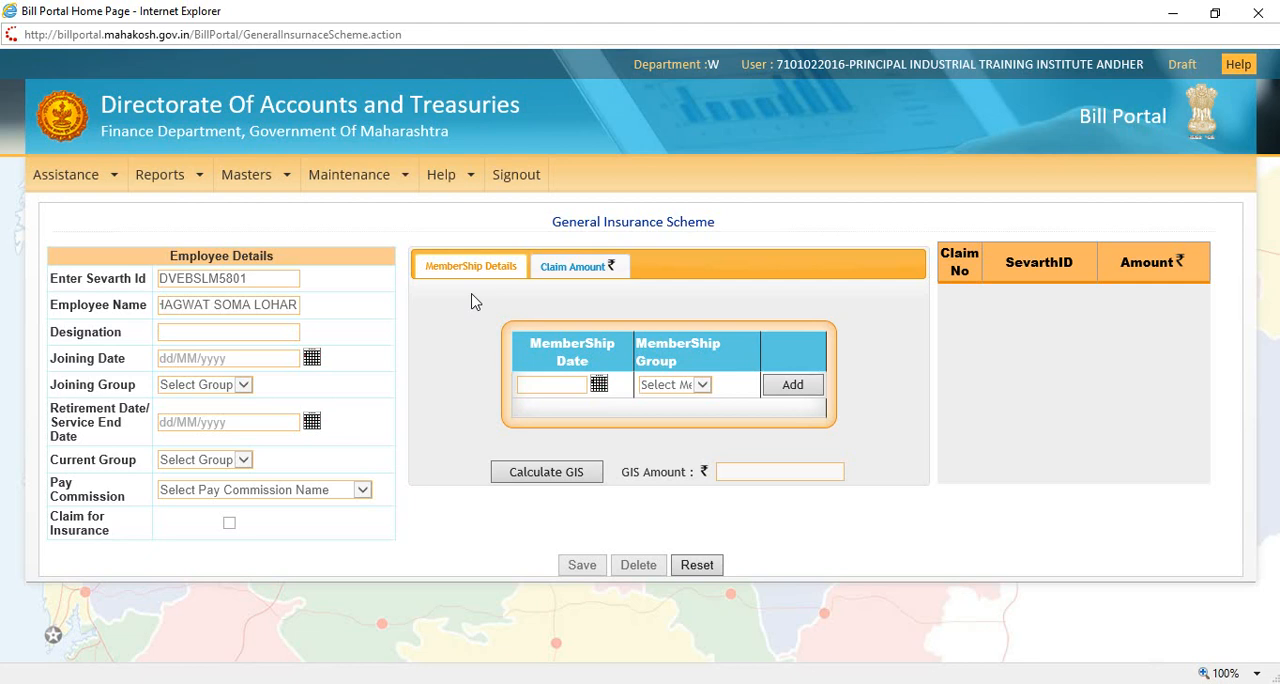
pyautogui.write('CRAFT INSTRUCTOR')
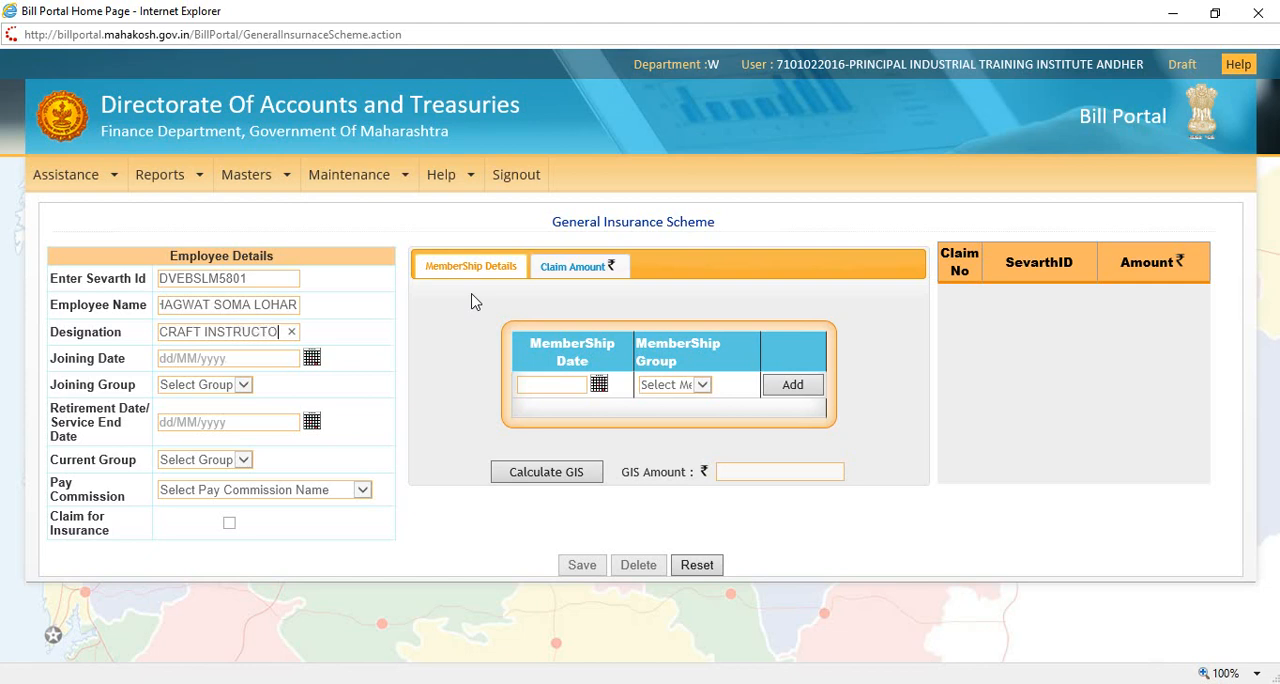
# Step: Set the employee's joining date to 25/03/1985 and the joining group to Class III
pyautogui.press('Tab')
pyautogui.write('25/03/1985')
pyautogui.press('Tab')
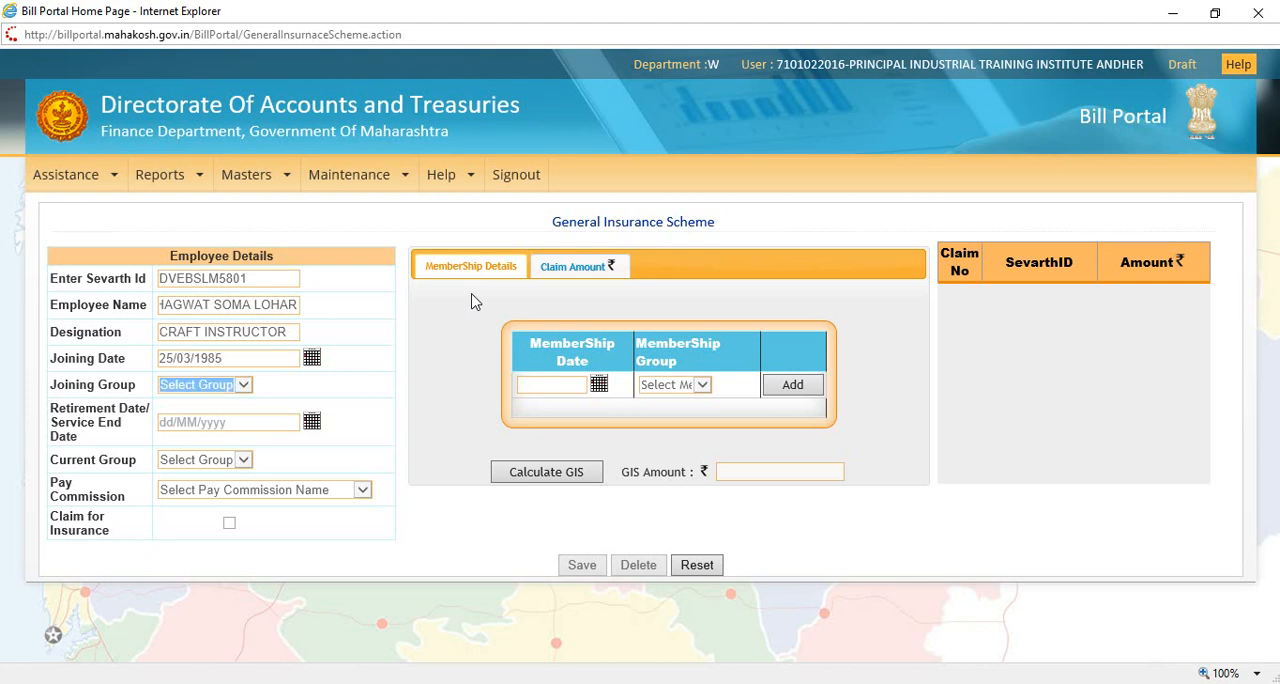
pyautogui.click(209, 389)
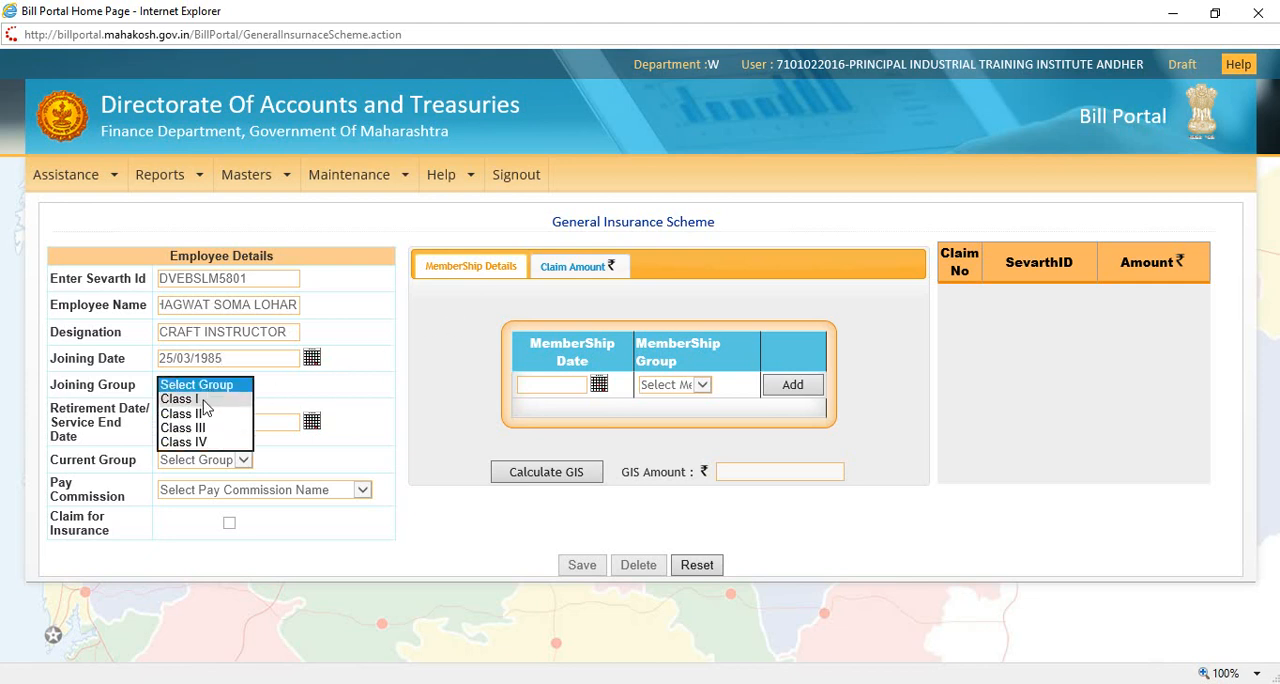
pyautogui.click(209, 428)
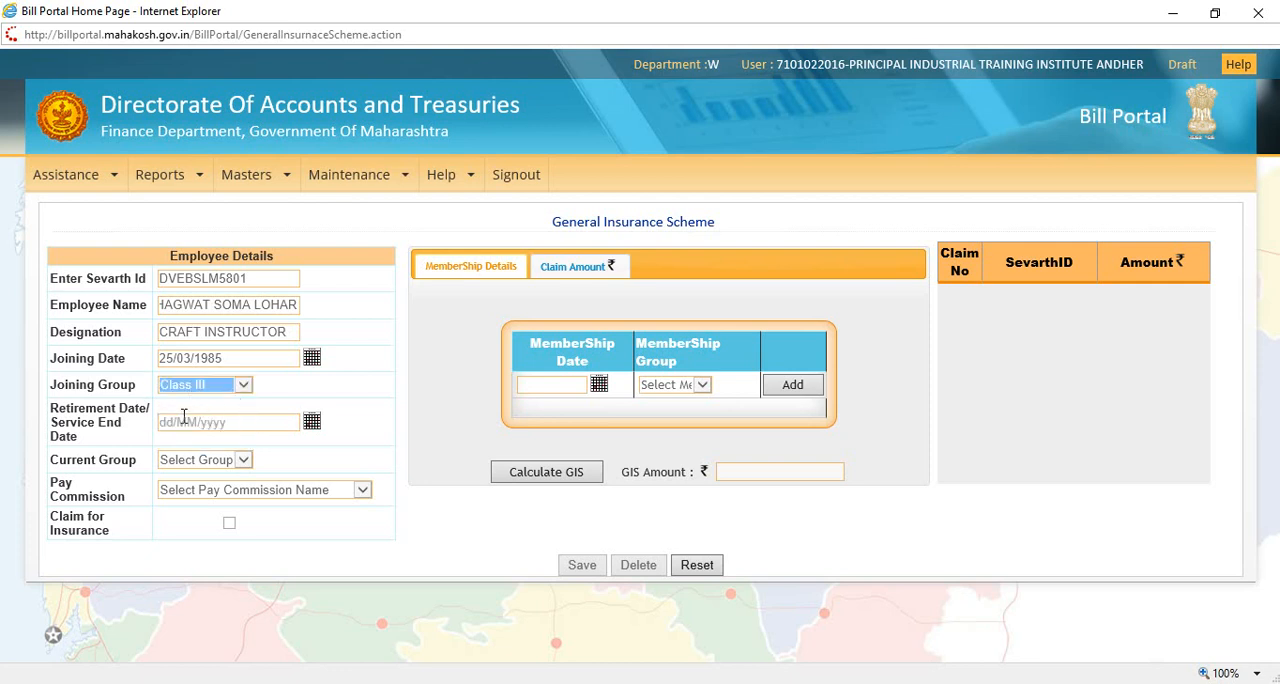
pyautogui.hotkey('alt', 'Tab')
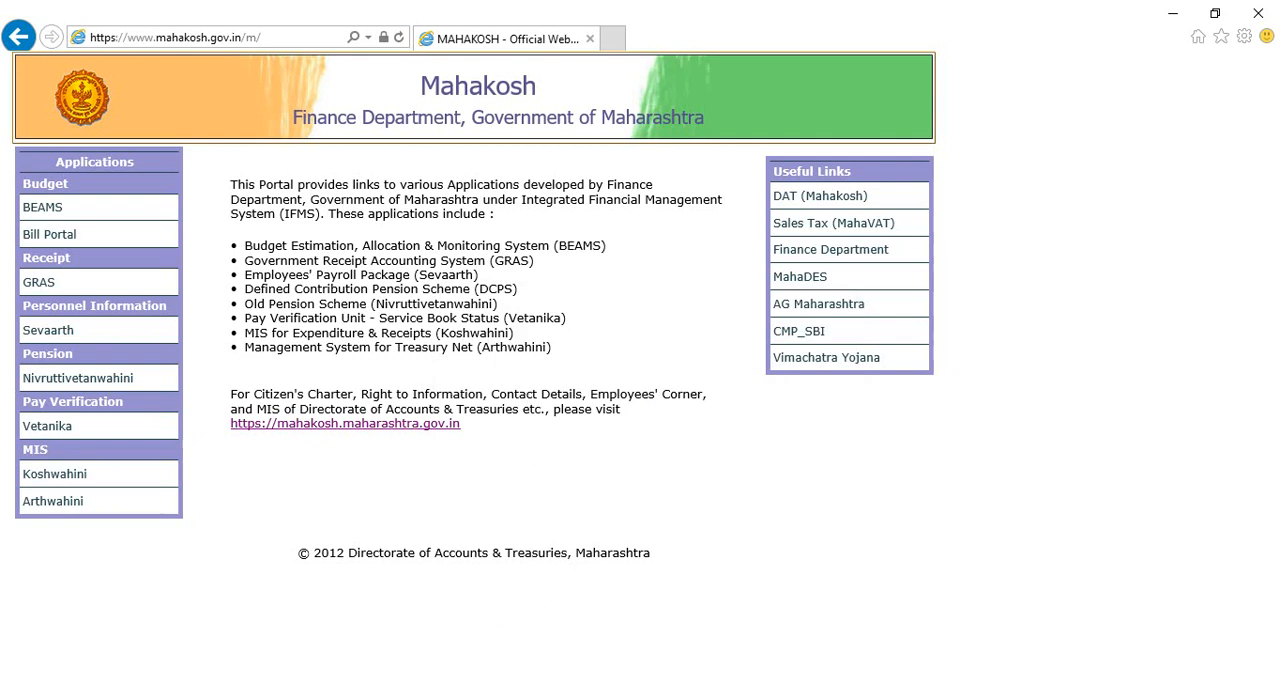
pyautogui.click(331, 629)
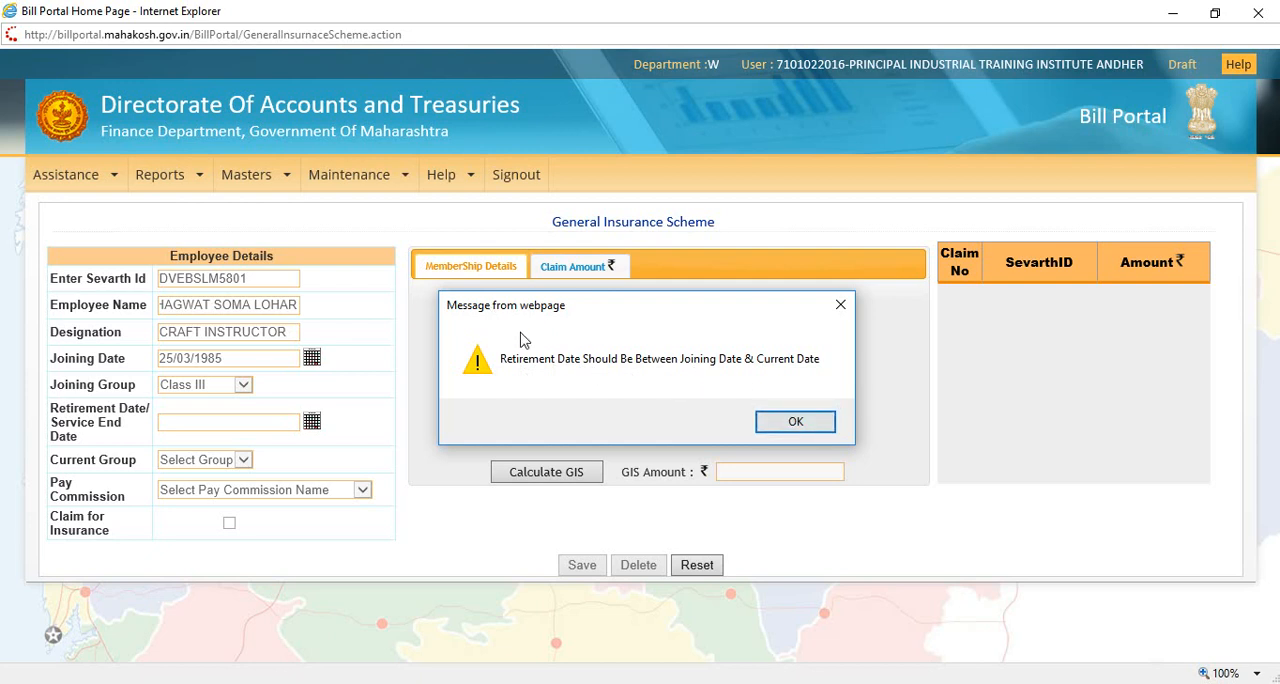
pyautogui.click(795, 421)
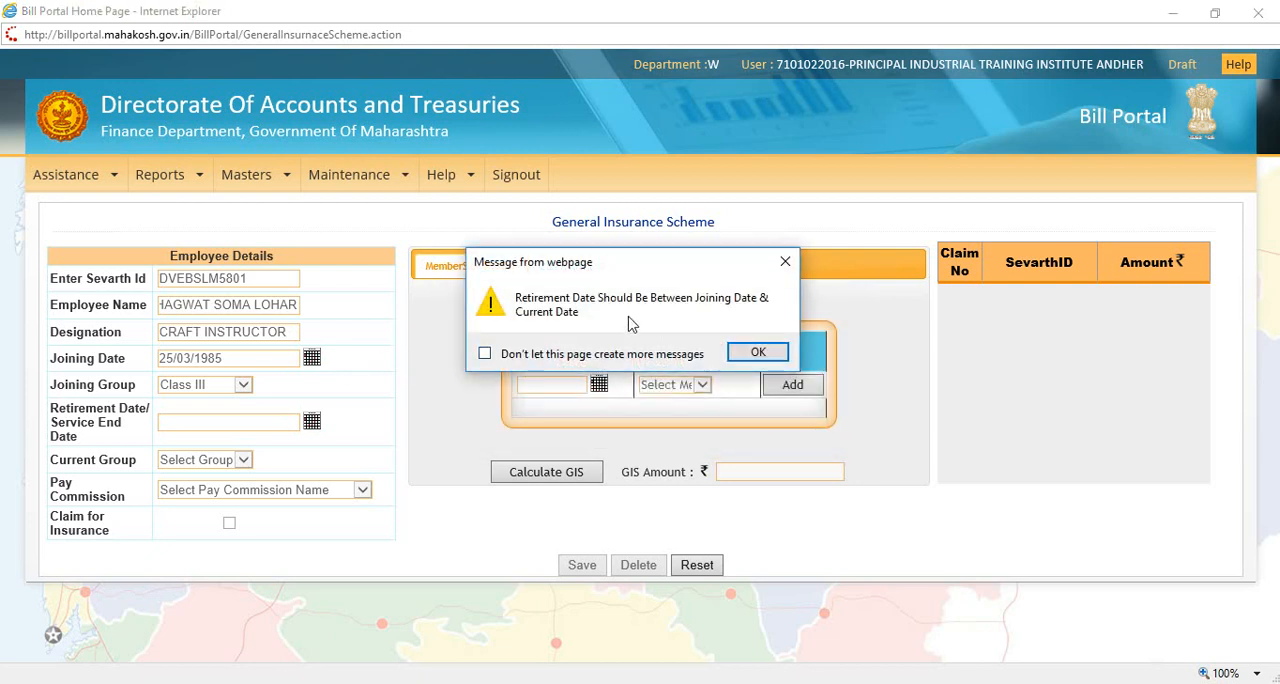
pyautogui.click(778, 266)
# Step: Set the employee's retirement/service end date to 29/02/2016
pyautogui.click(180, 420)
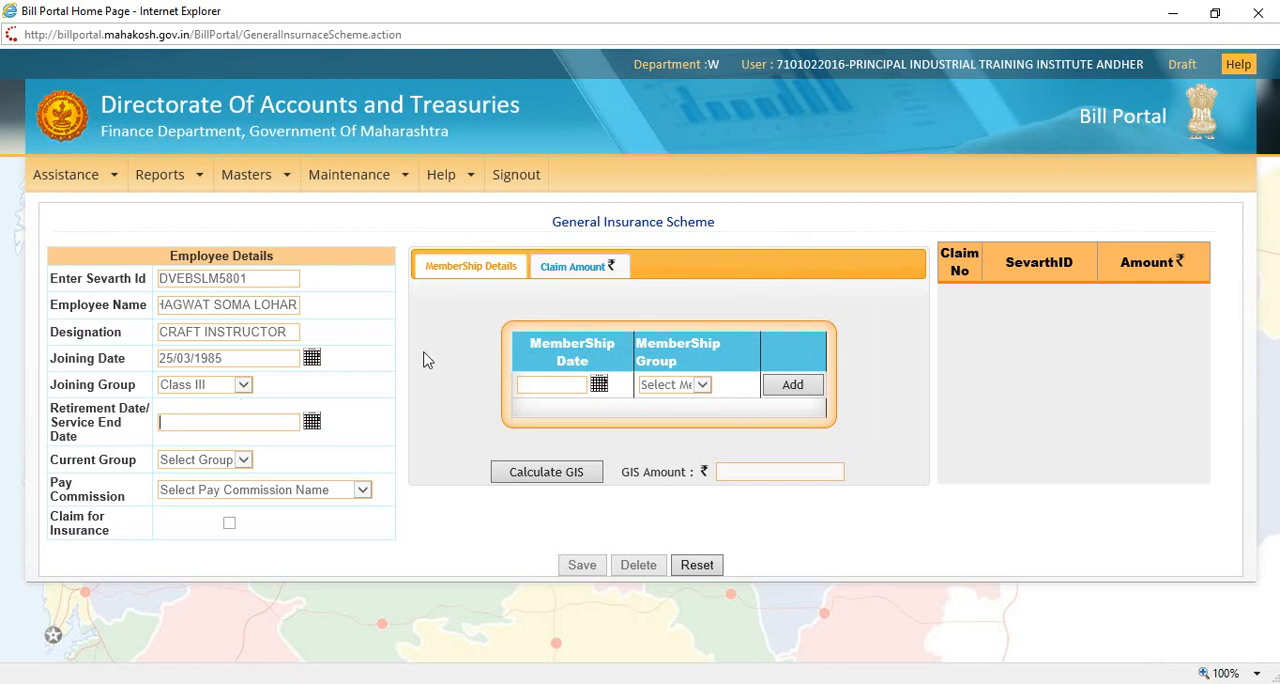
pyautogui.write('29/02/2016')
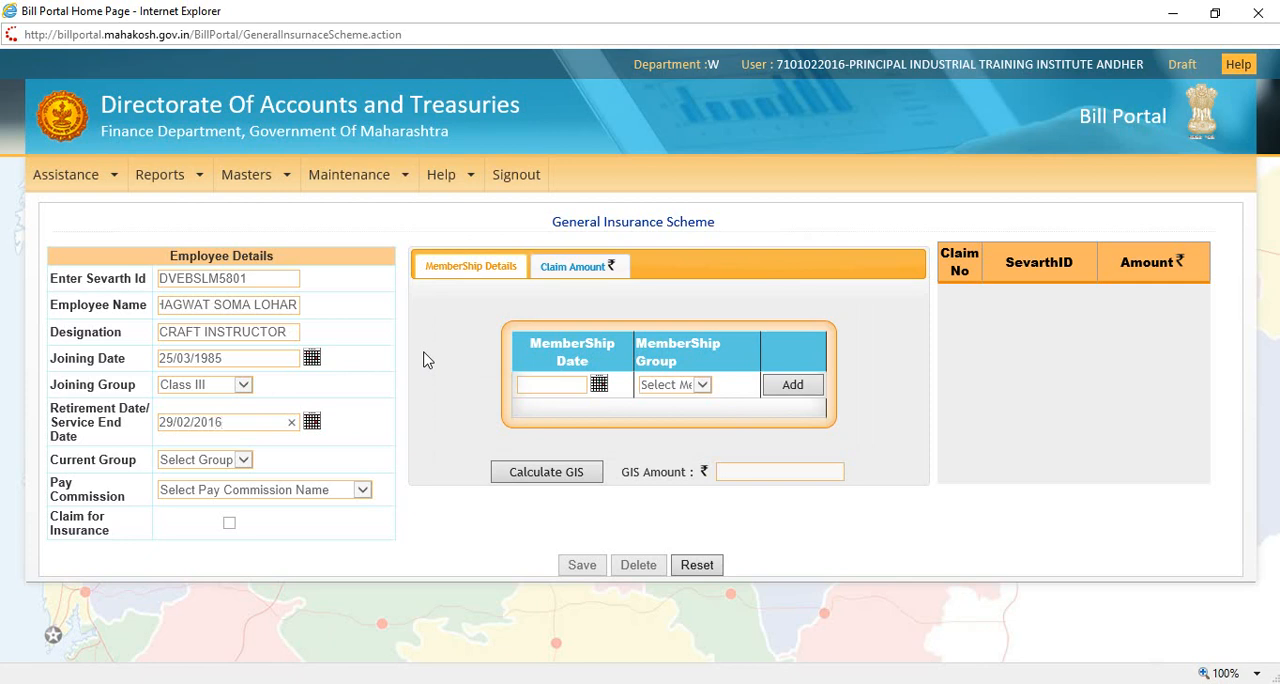
# Step: Set the employee's current group to Class II and the pay commission to 6th Pay Commission
pyautogui.click(209, 461)
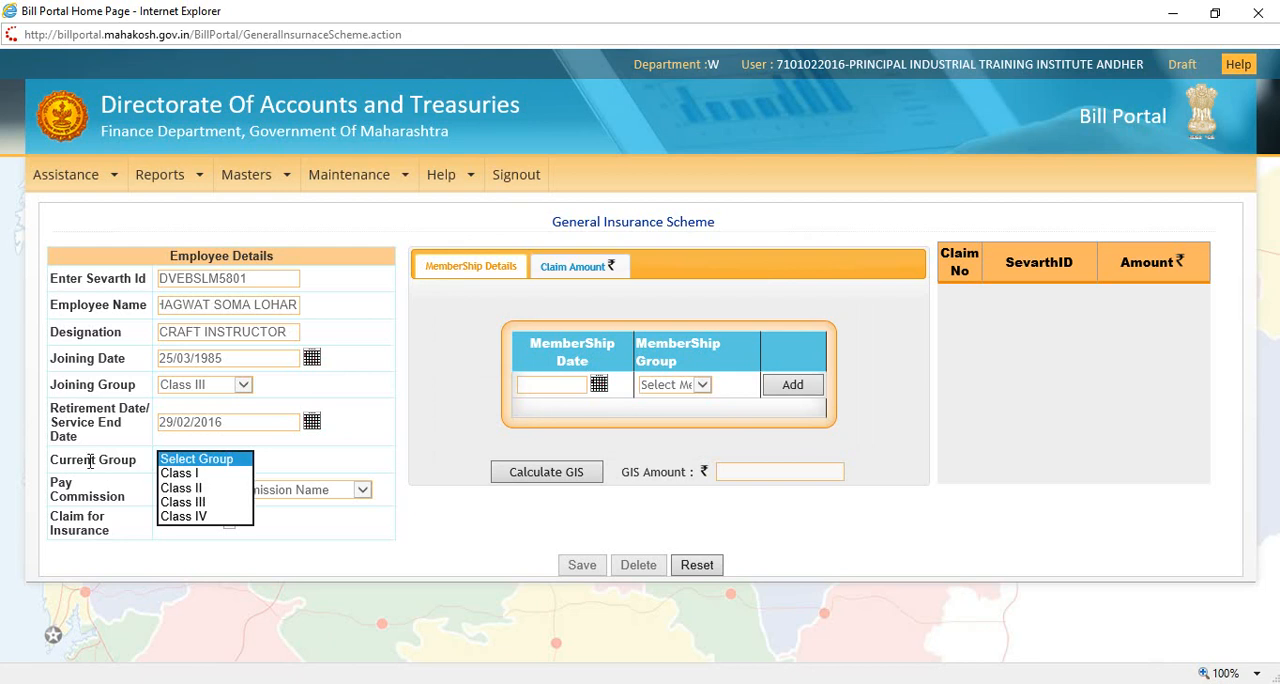
pyautogui.click(185, 488)
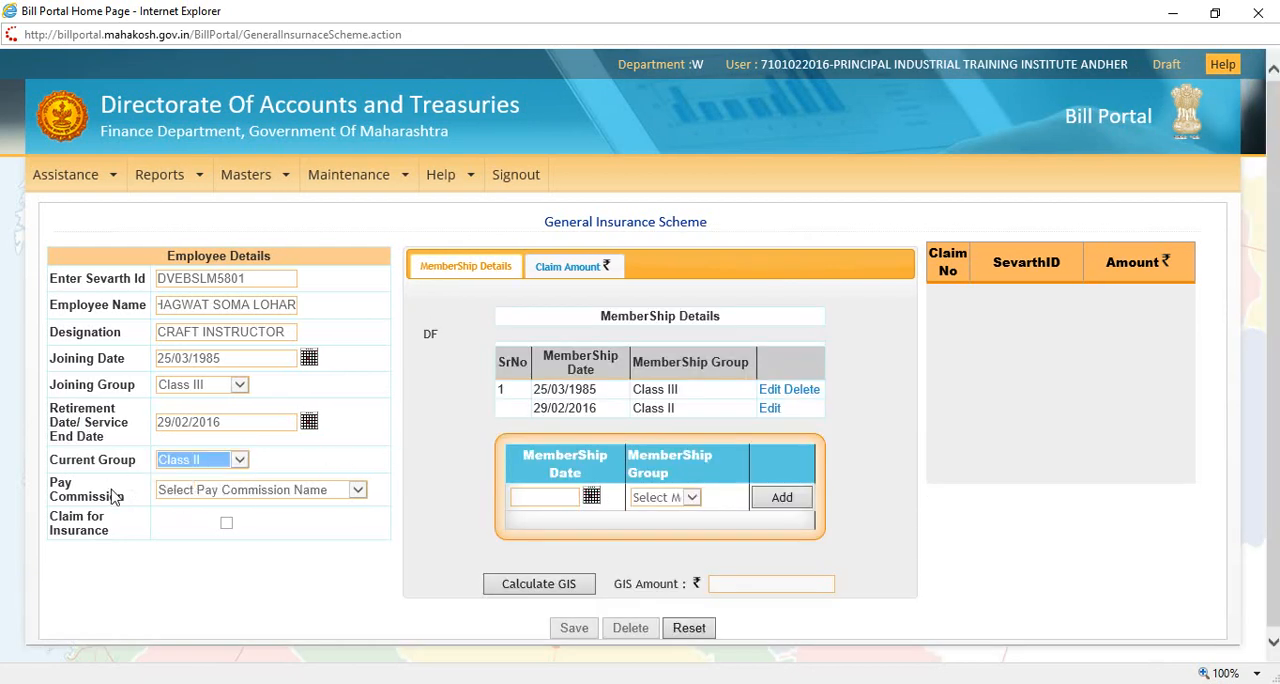
pyautogui.click(208, 490)
pyautogui.click(208, 518)
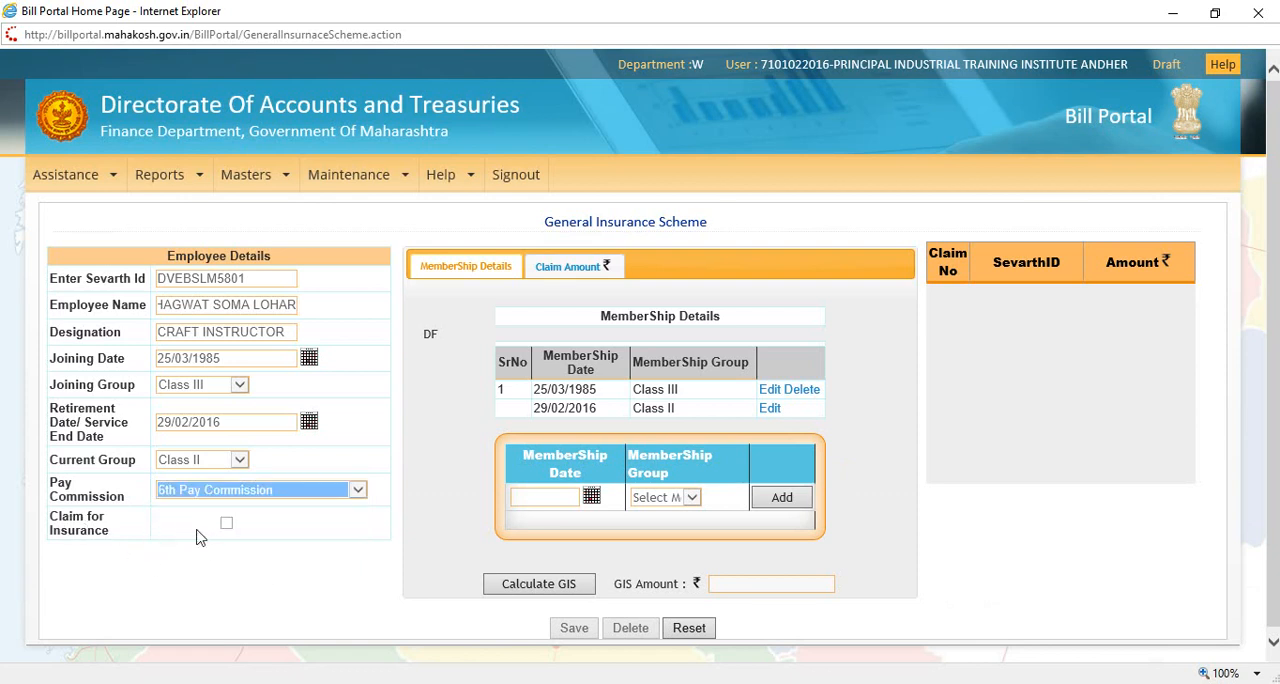
pyautogui.click(228, 554)
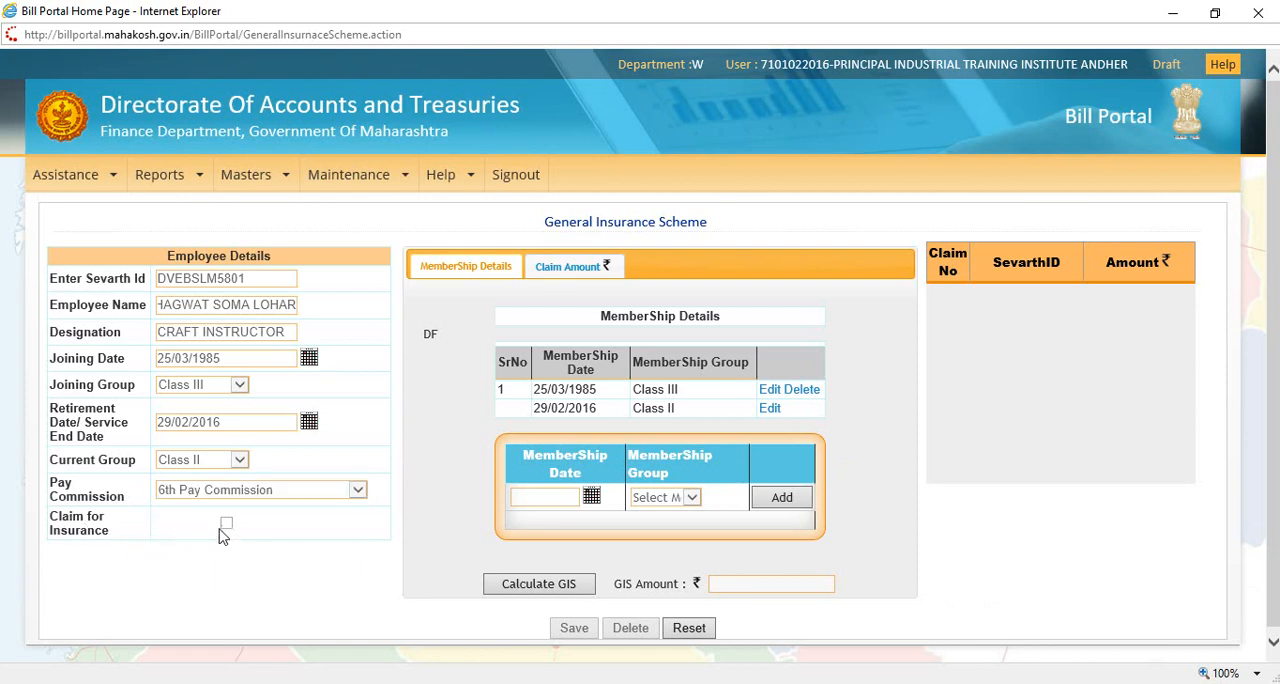
# Step: Turn on the Claim for Insurance option to view its fields, and turn it off again
pyautogui.click(231, 525)
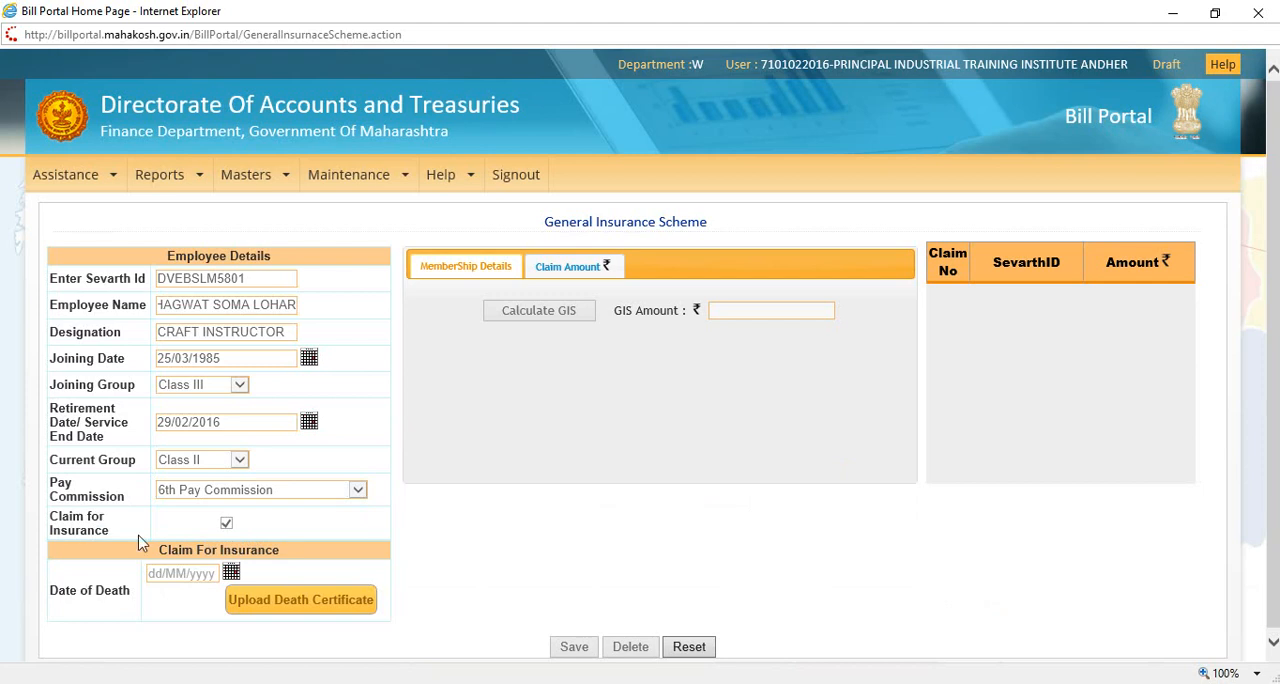
pyautogui.click(227, 525)
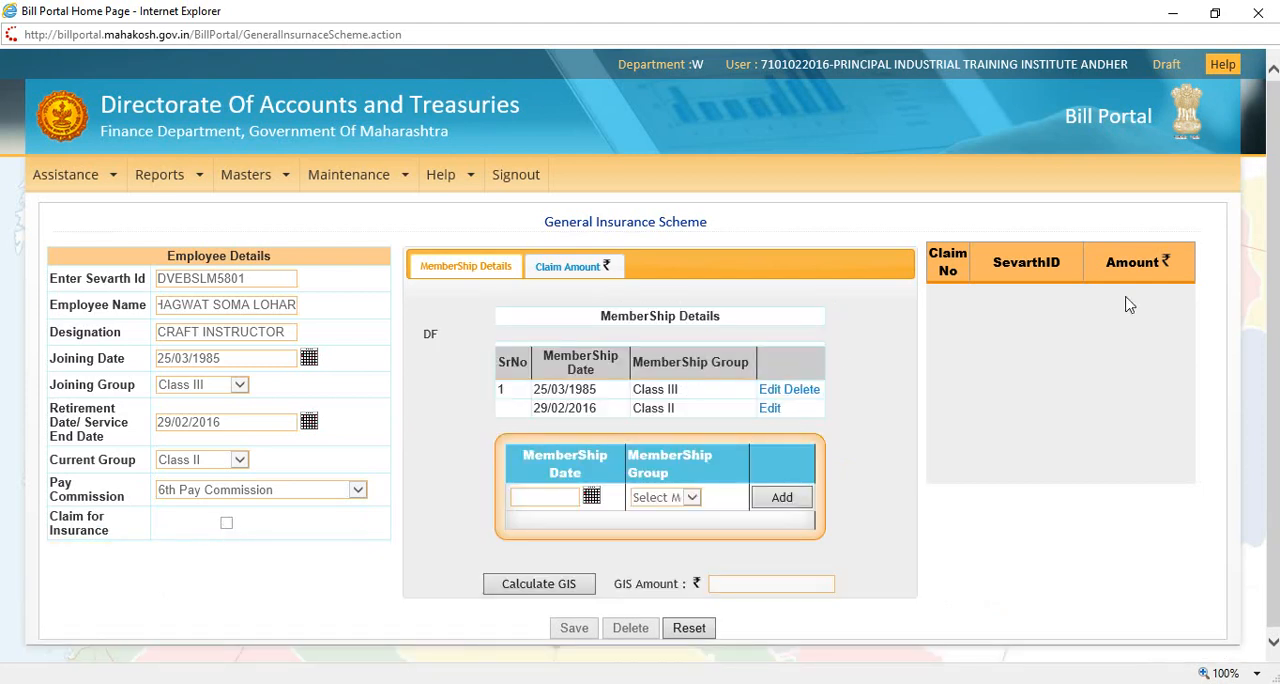
pyautogui.scroll(-1, 1266, 232)
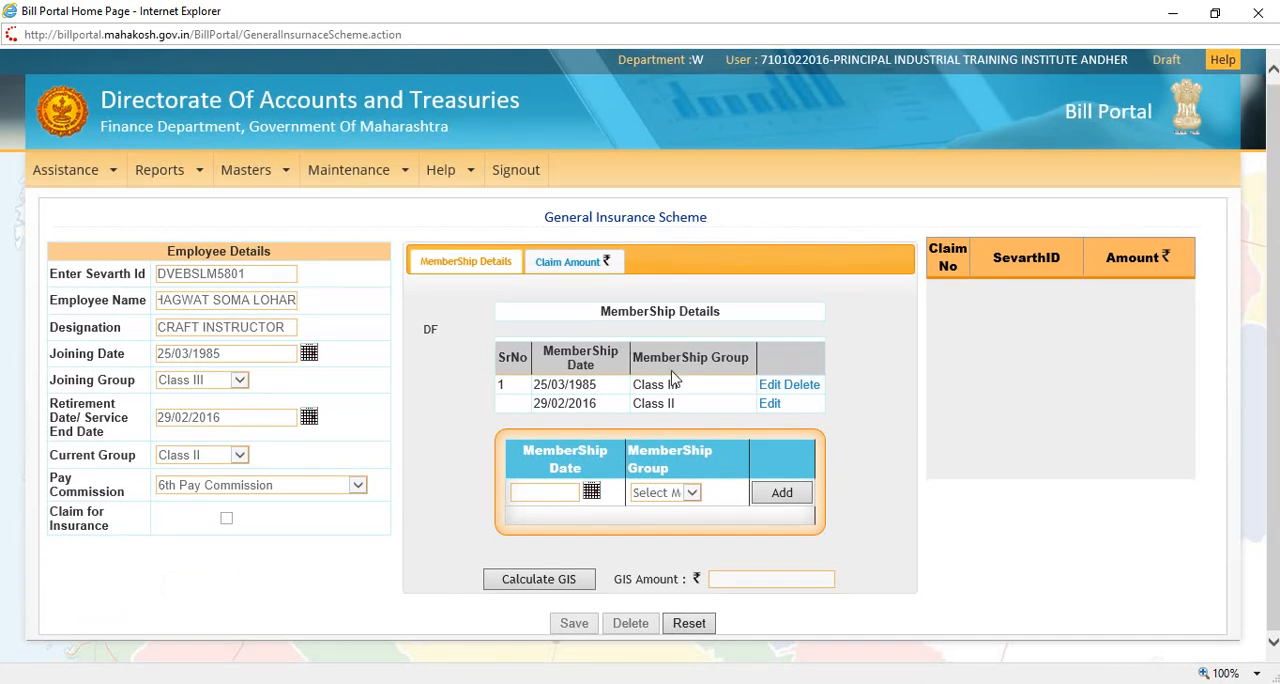
pyautogui.click(536, 494)
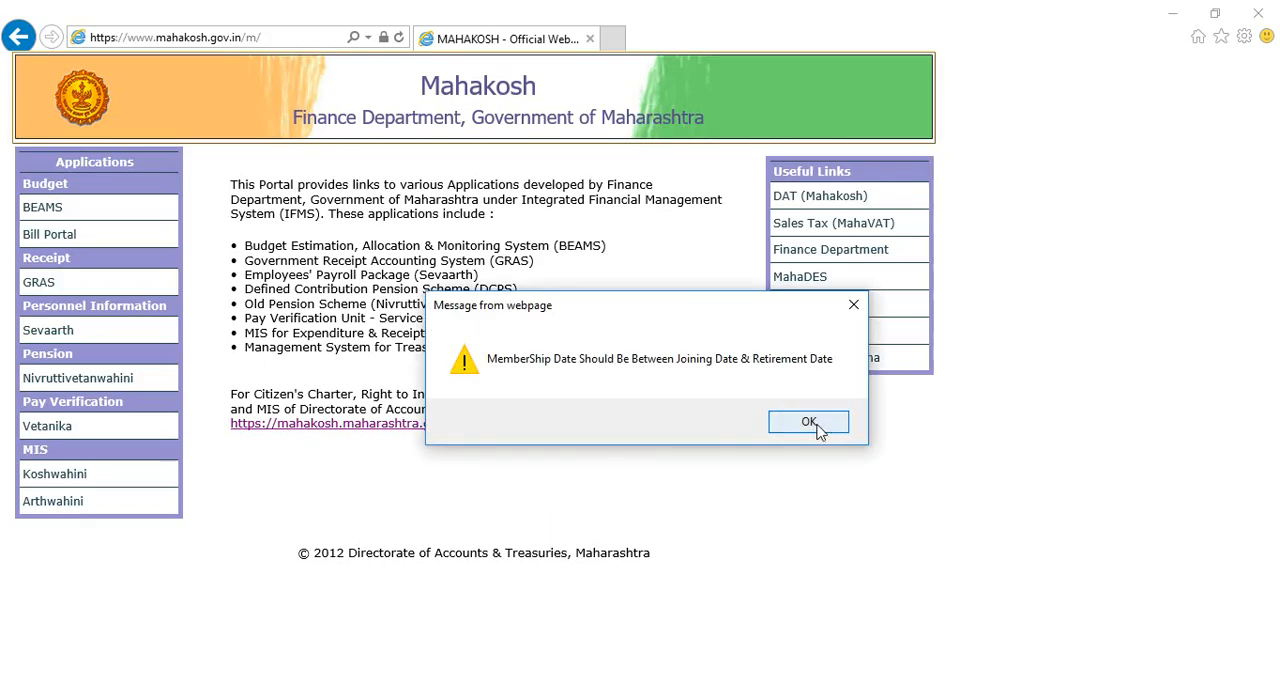
pyautogui.click(814, 426)
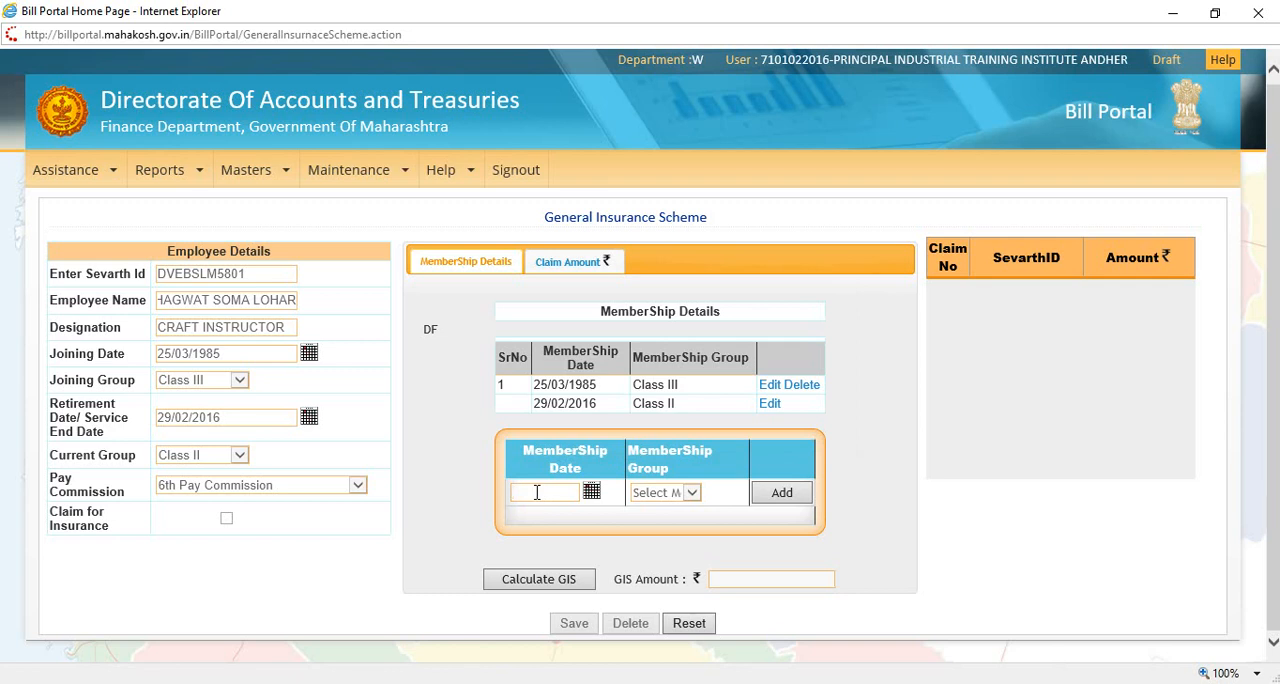
pyautogui.write('0')
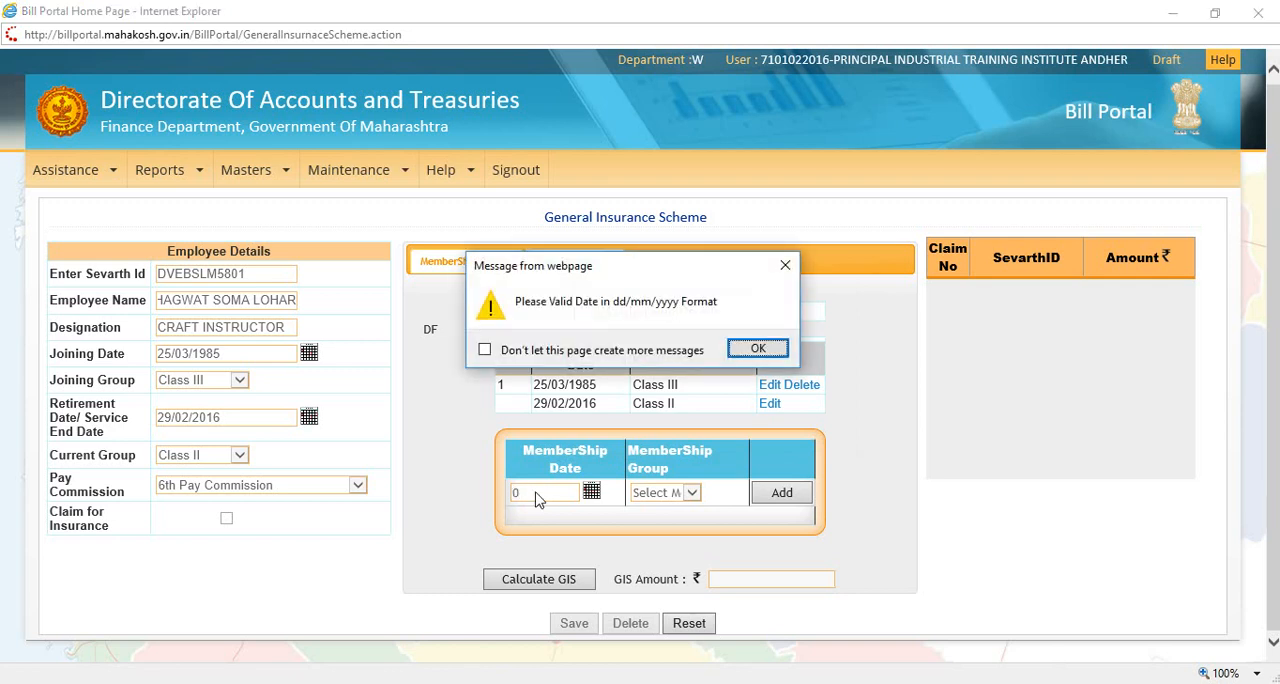
pyautogui.press('Return')
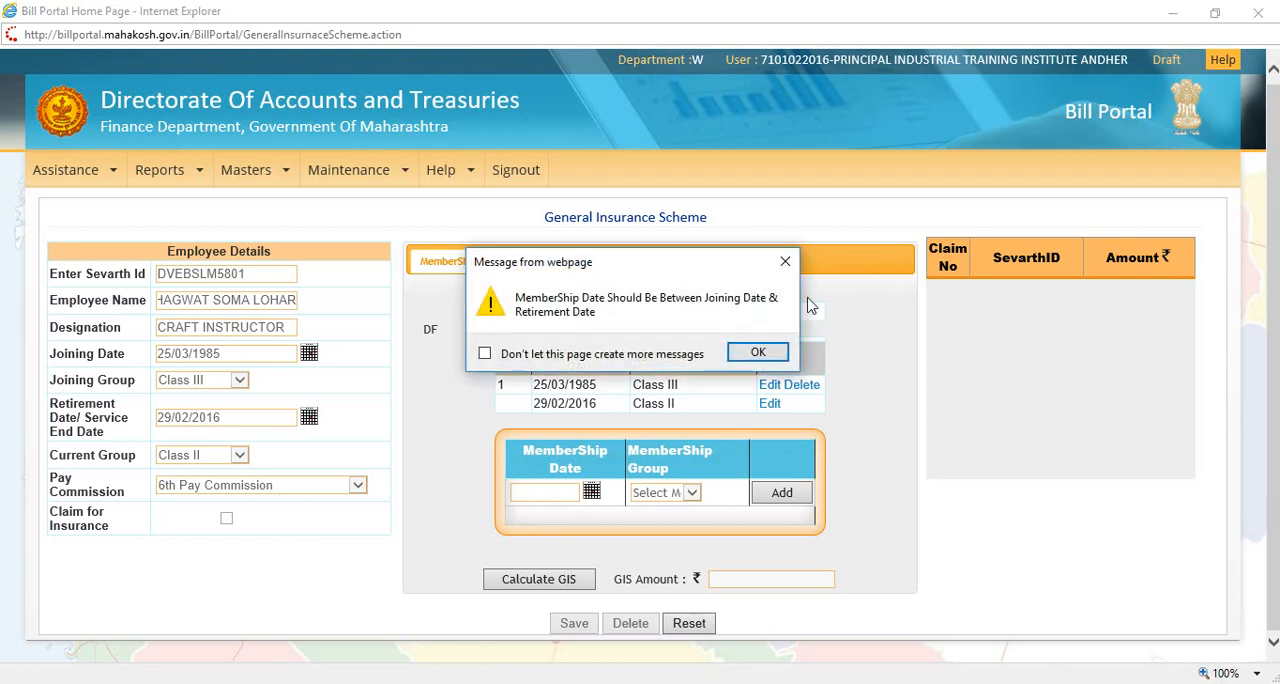
pyautogui.press('Return')
pyautogui.click(537, 493)
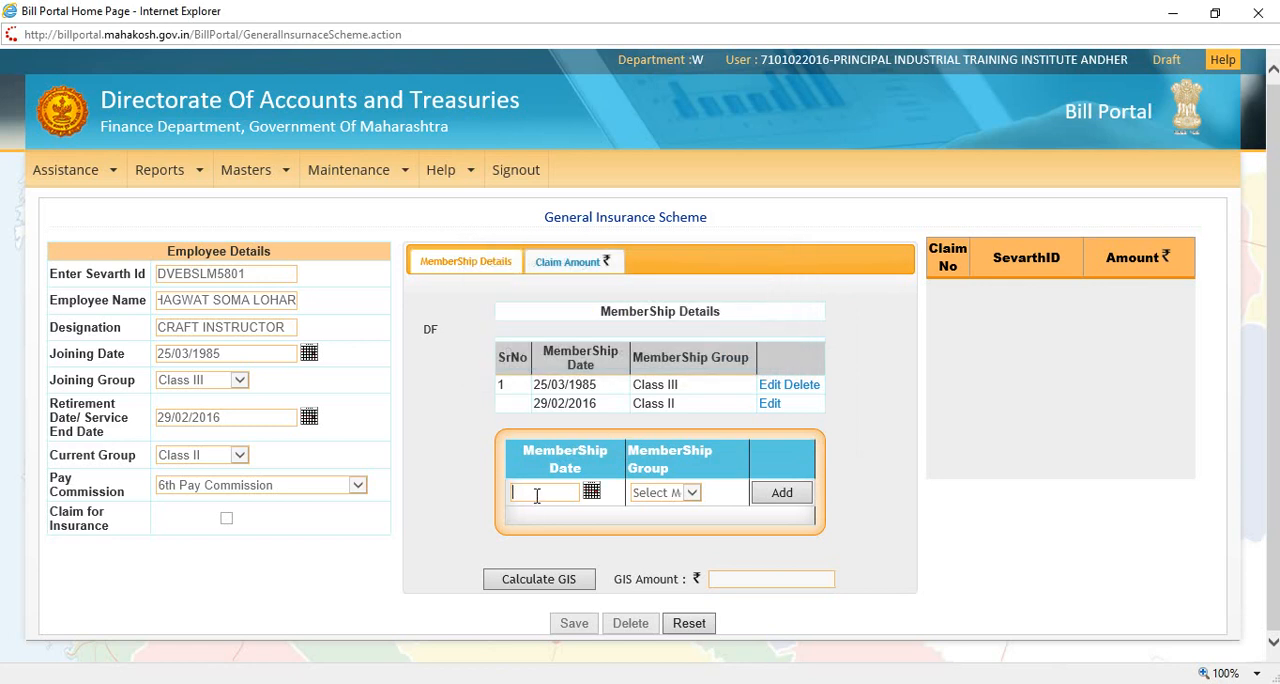
# Step: Set the date of the new membership entry to 01/05/1985 using the calendar picker
pyautogui.click(591, 492)
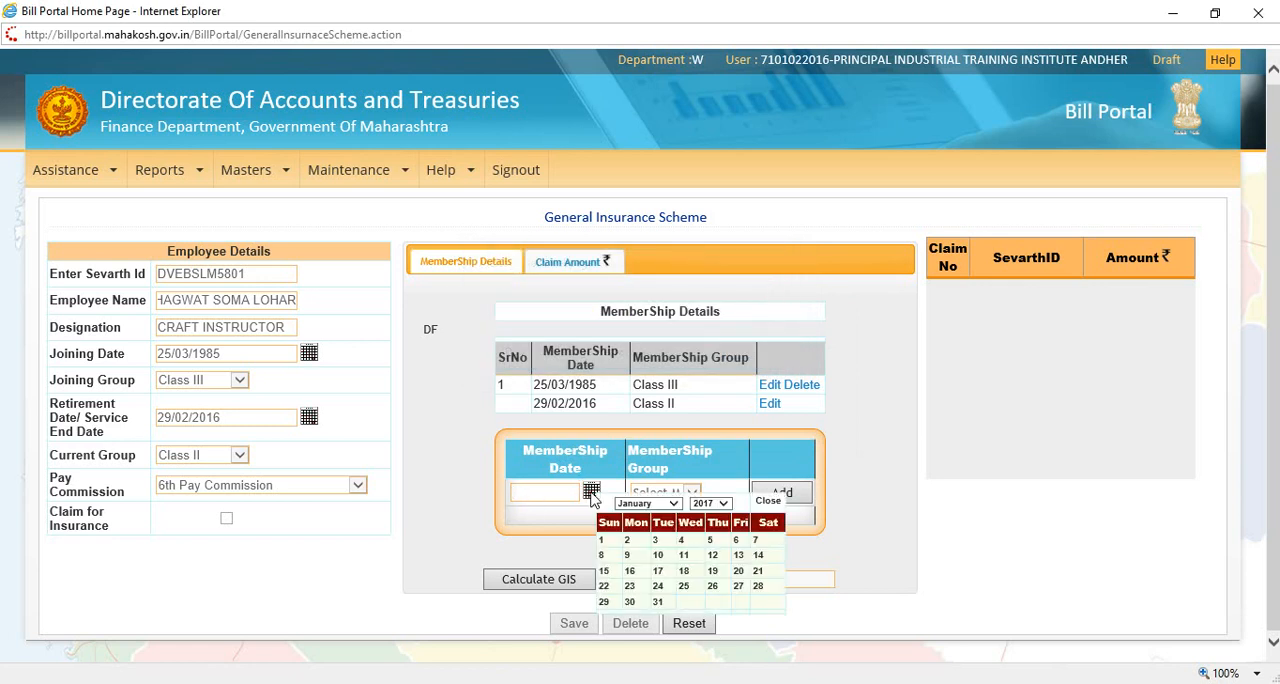
pyautogui.click(722, 503)
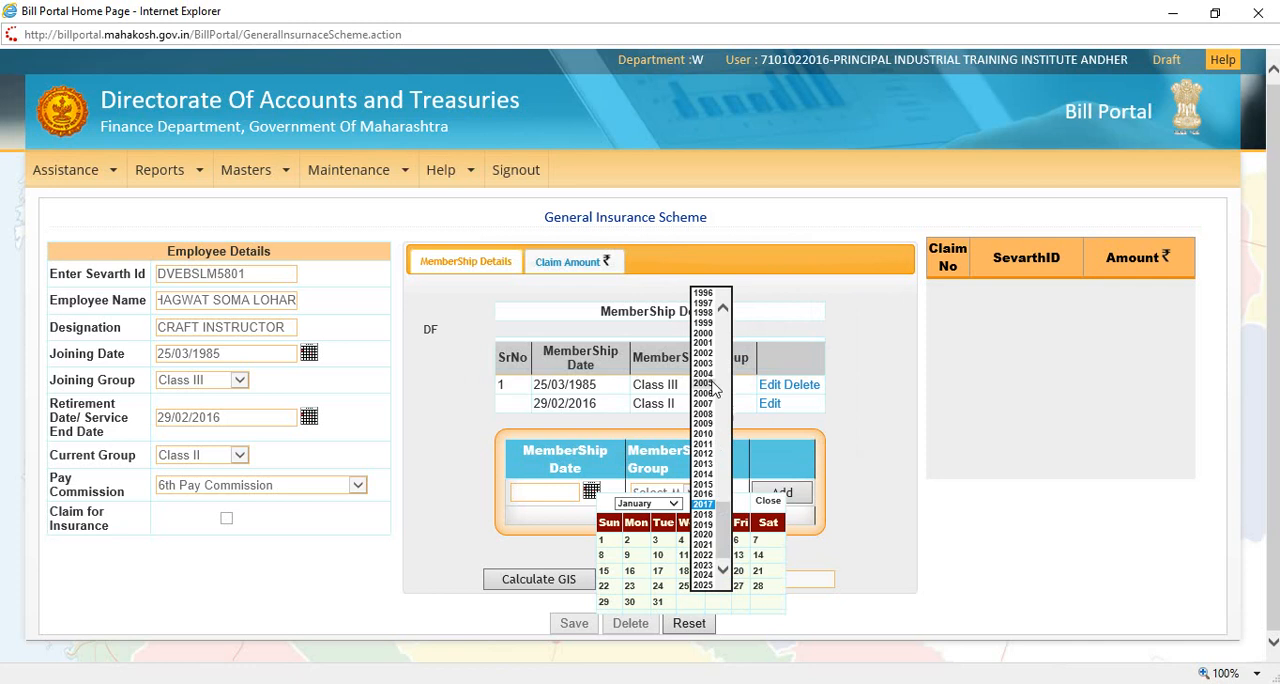
pyautogui.moveTo(727, 530); pyautogui.dragTo(727, 495)
pyautogui.click(700, 412)
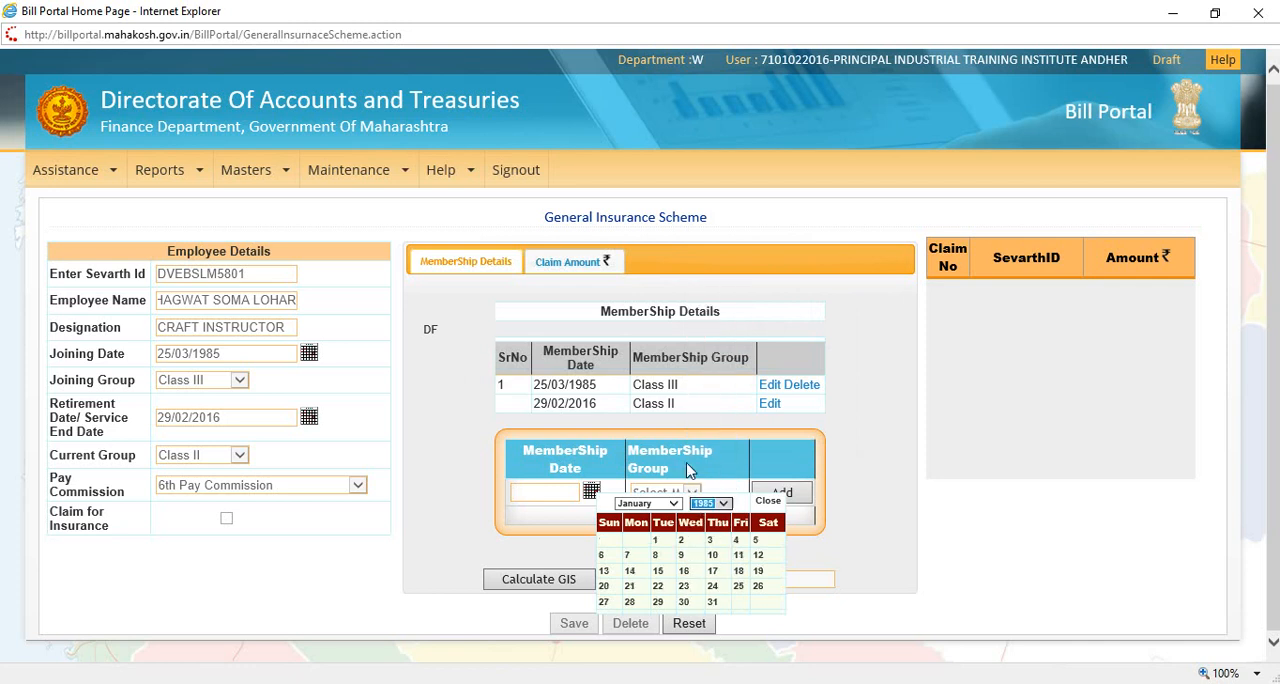
pyautogui.click(676, 505)
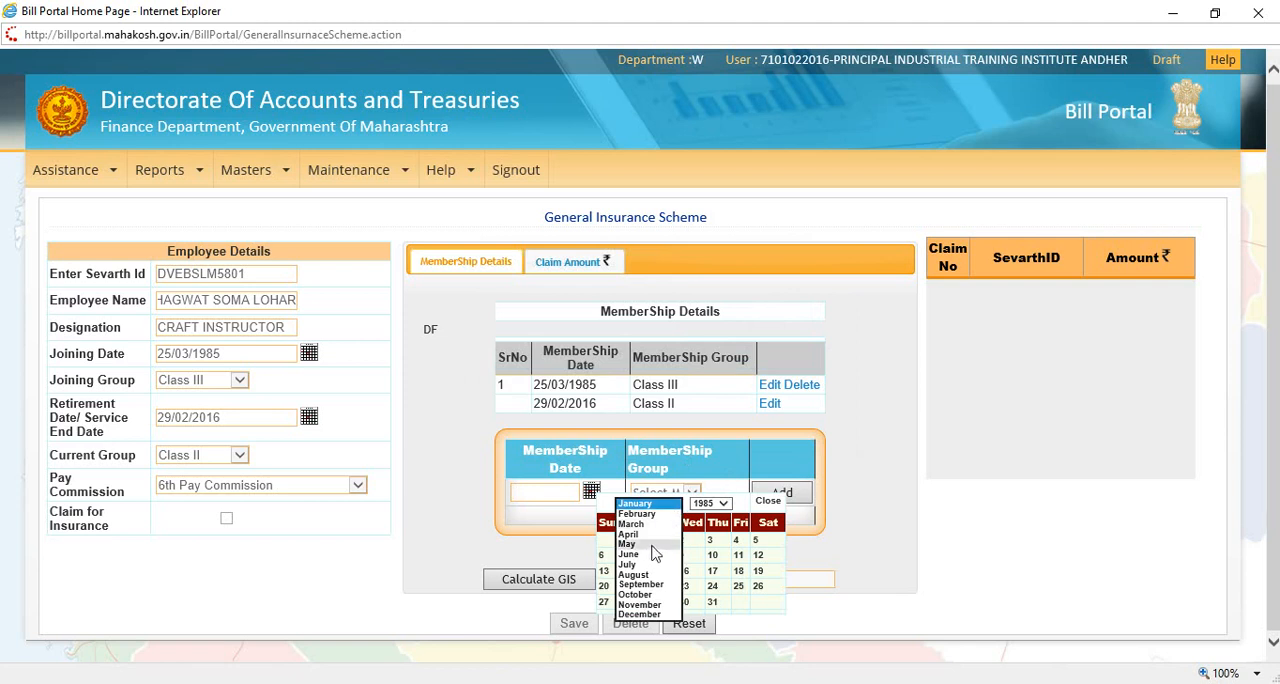
pyautogui.click(664, 549)
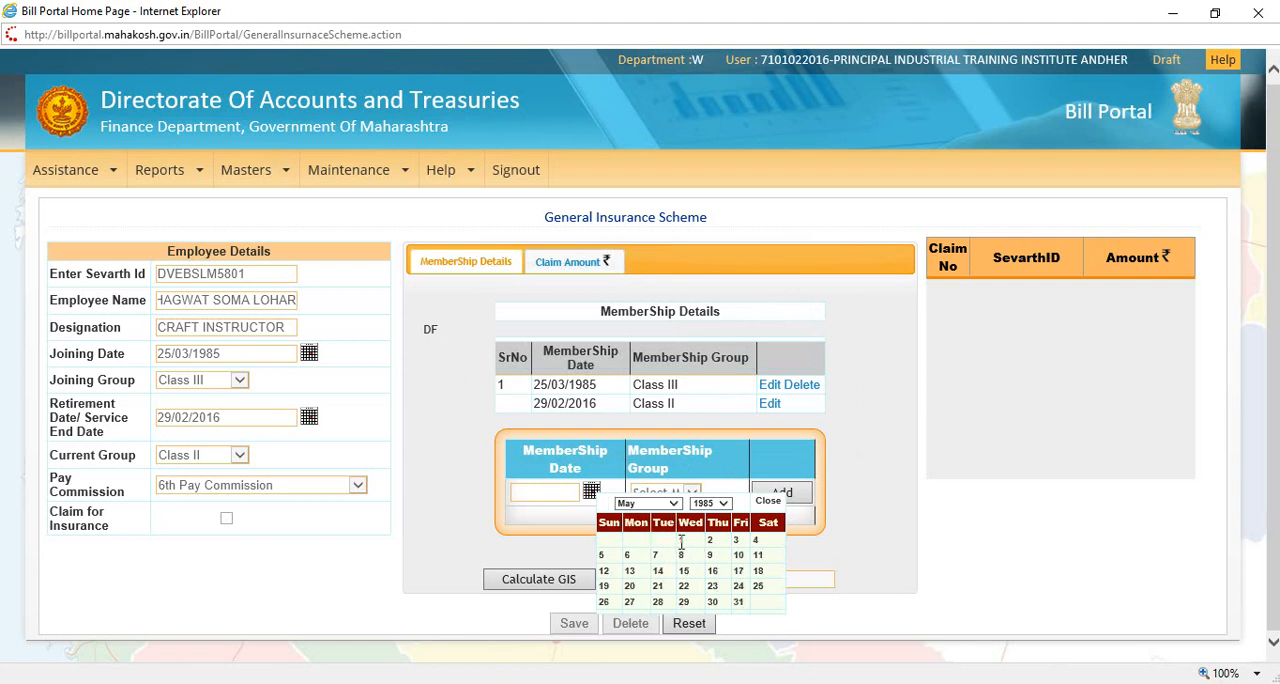
pyautogui.click(683, 541)
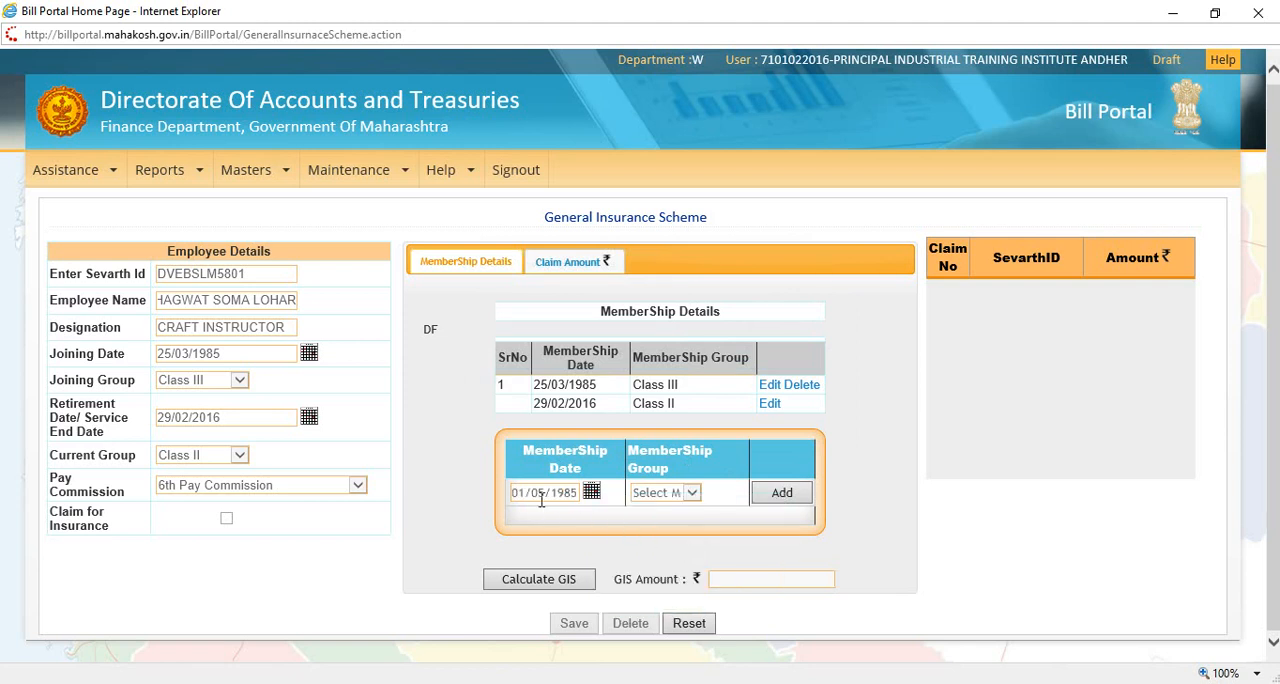
# Step: Assign membership group Class III to the new entry and add it to the membership details
pyautogui.click(680, 494)
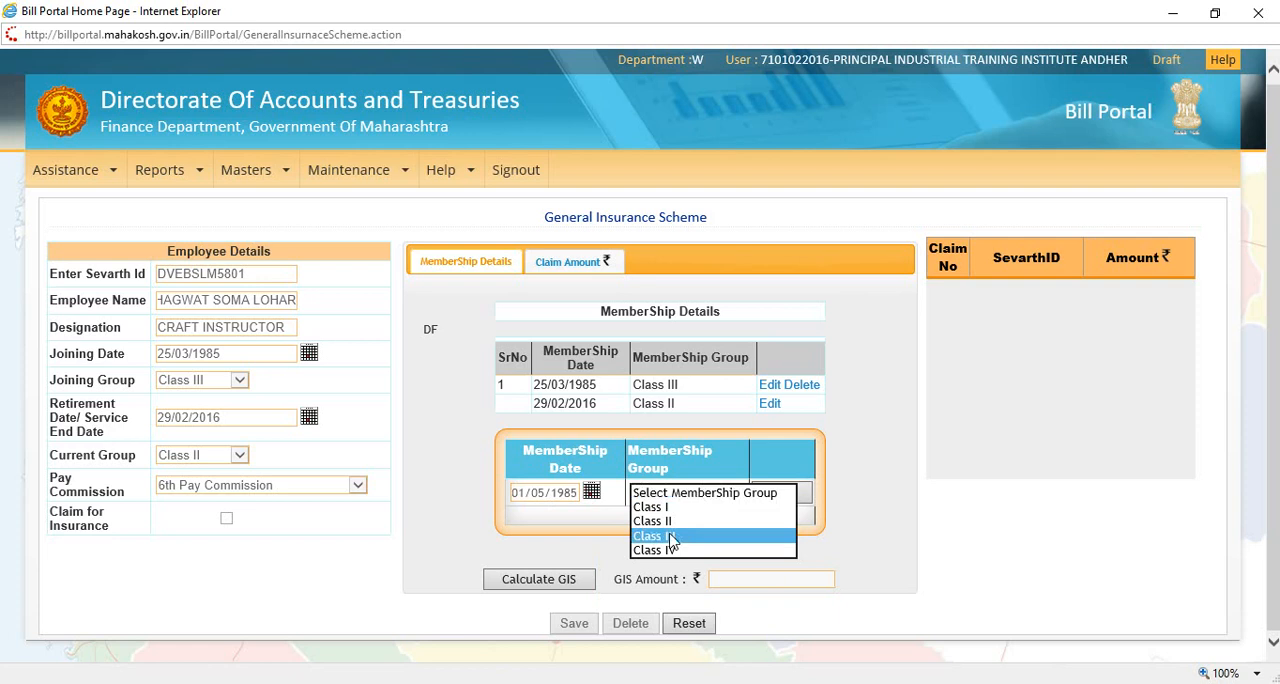
pyautogui.click(670, 536)
pyautogui.click(782, 494)
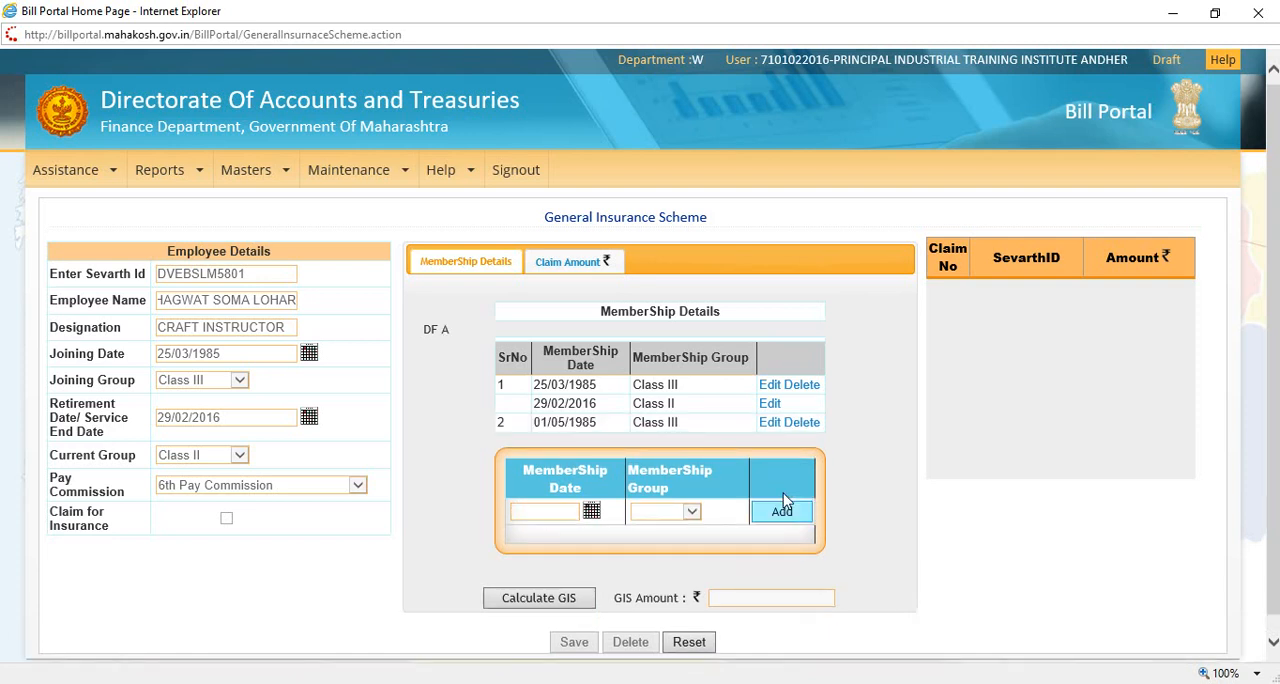
# Step: Set the date of another new membership entry to 01/01/2002 using the calendar picker
pyautogui.scroll(-1, 1200, 323)
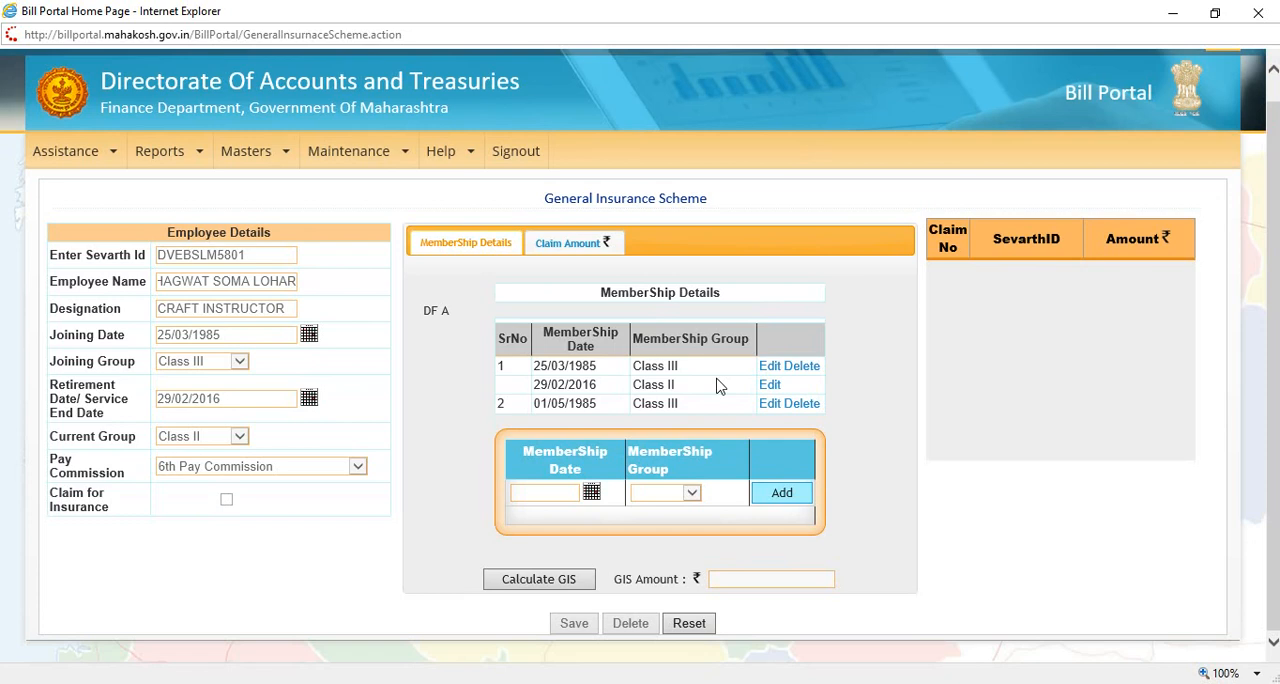
pyautogui.click(562, 493)
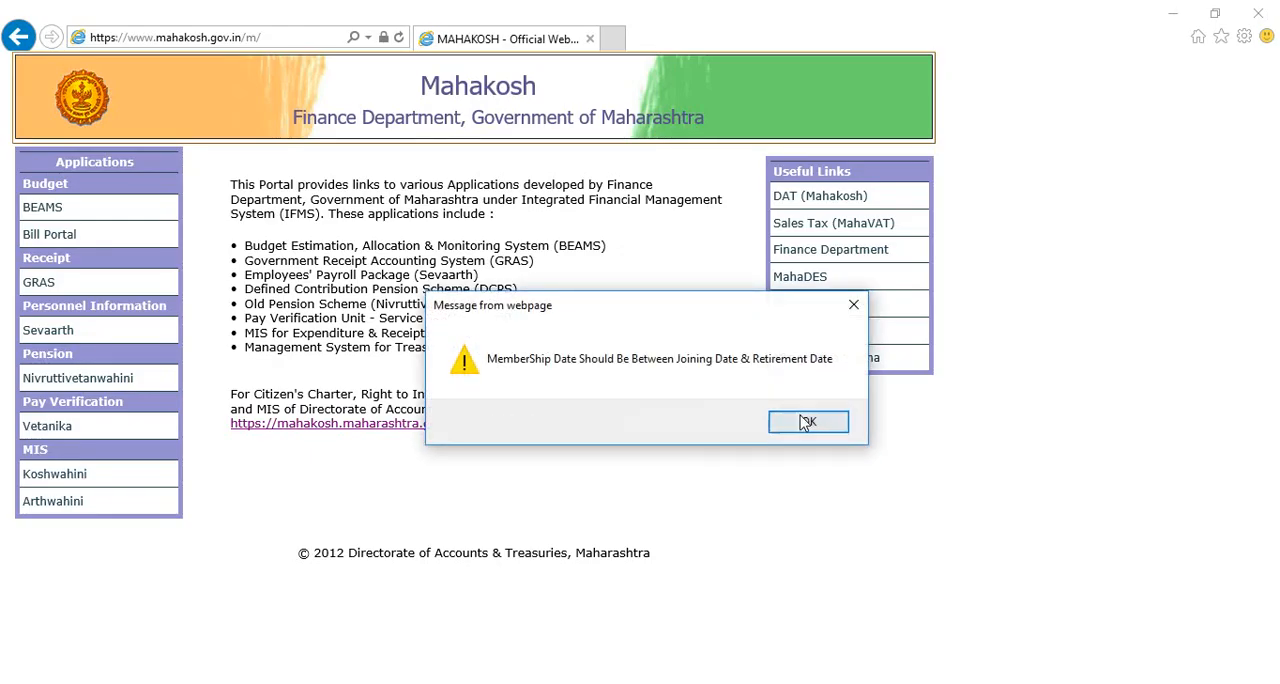
pyautogui.click(805, 421)
pyautogui.click(591, 493)
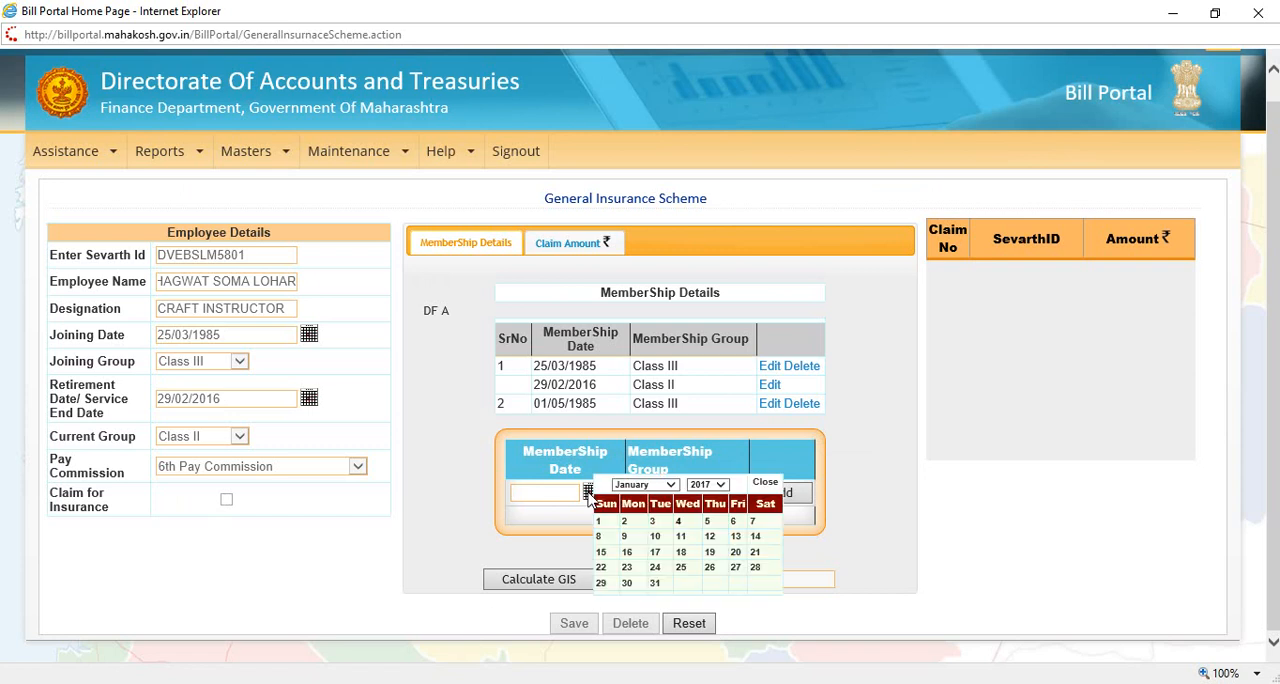
pyautogui.click(706, 485)
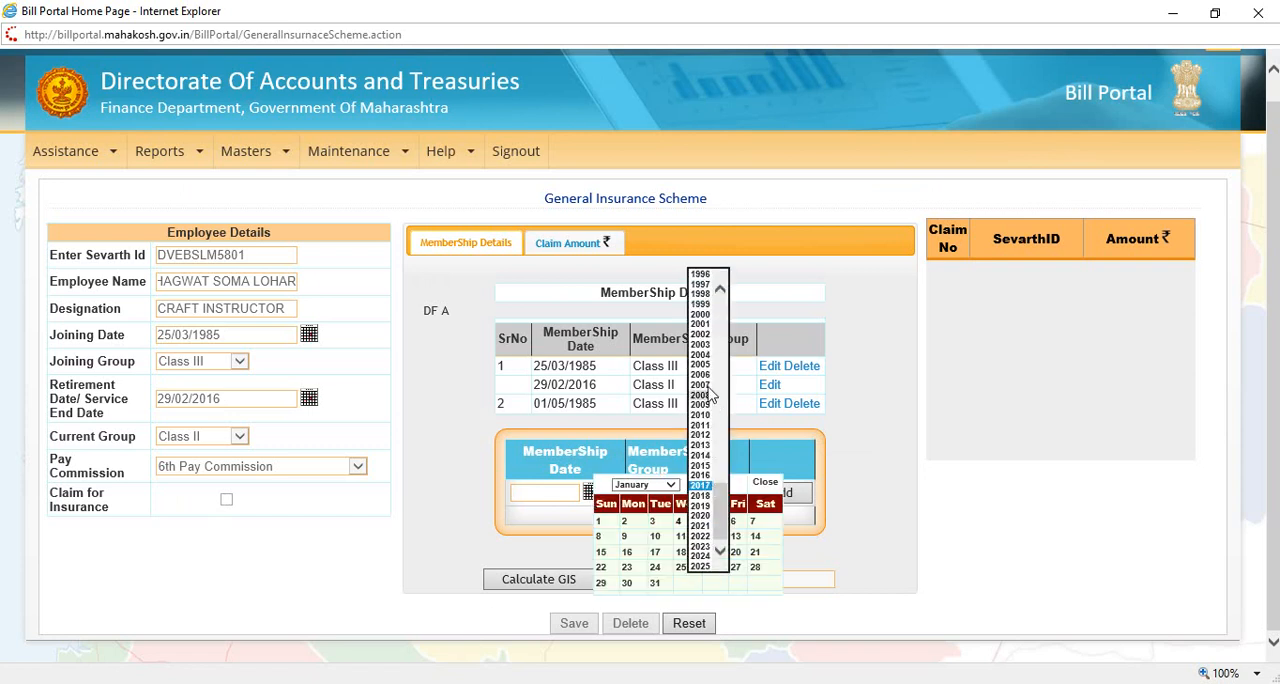
pyautogui.click(700, 334)
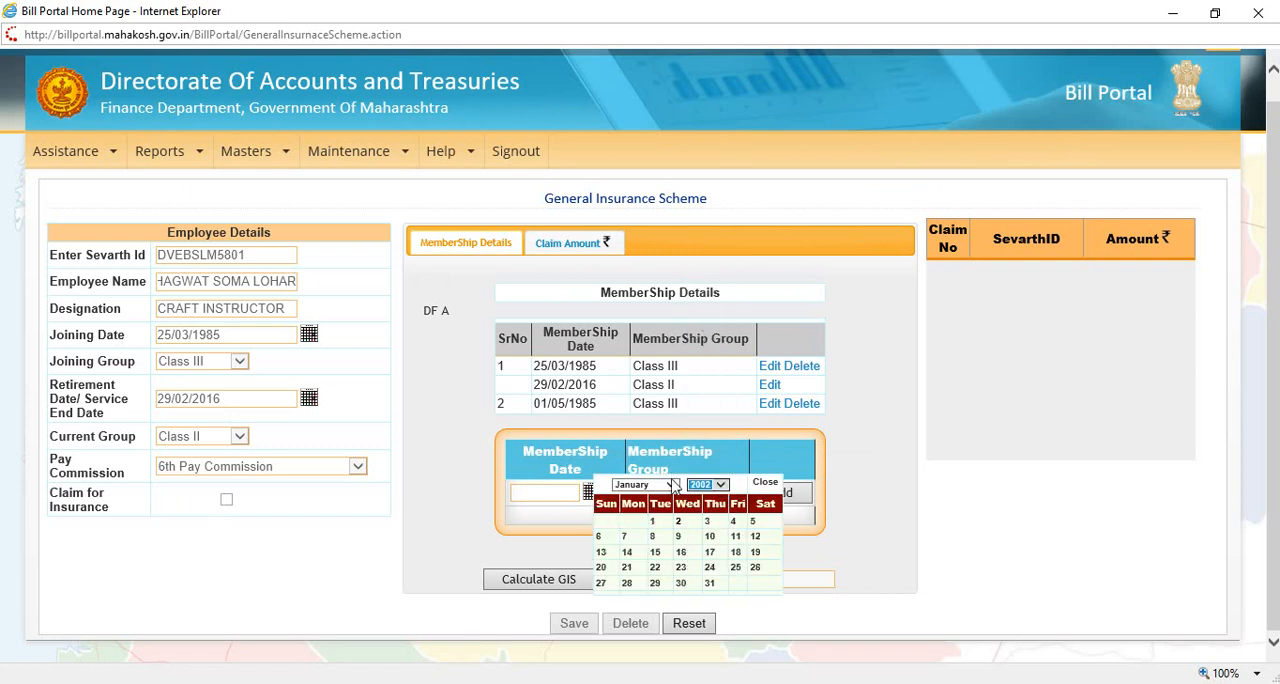
pyautogui.click(672, 485)
pyautogui.click(657, 490)
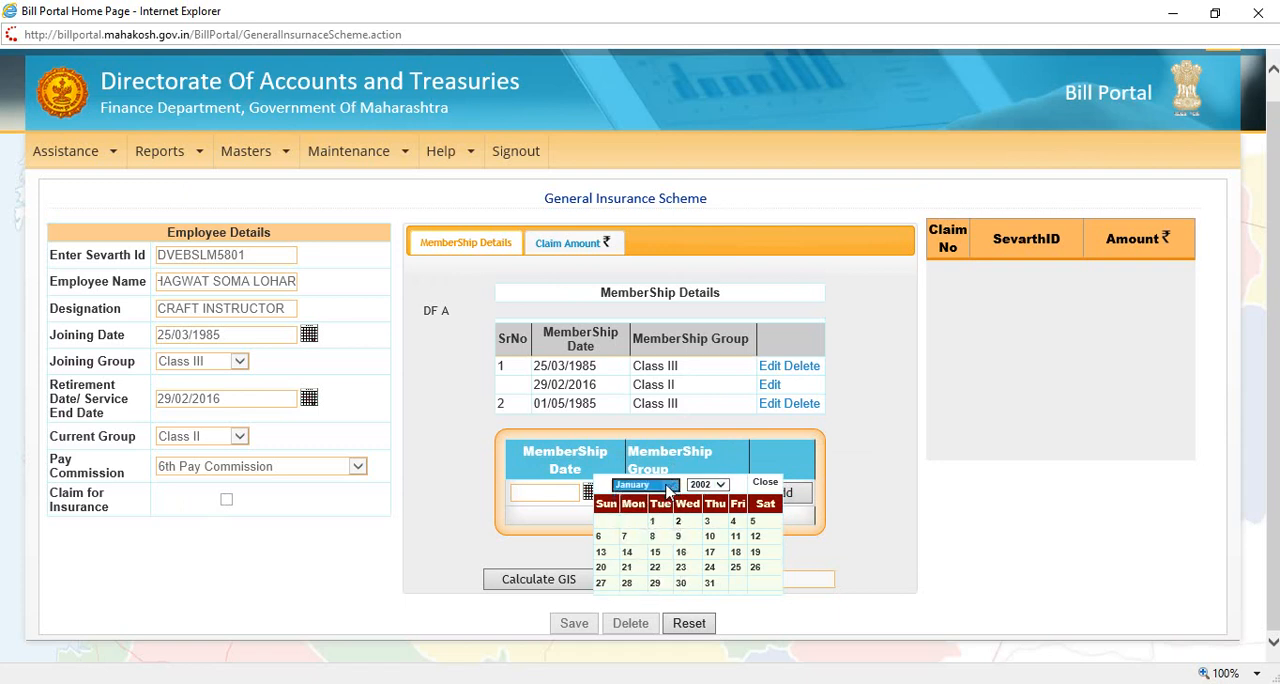
pyautogui.click(657, 525)
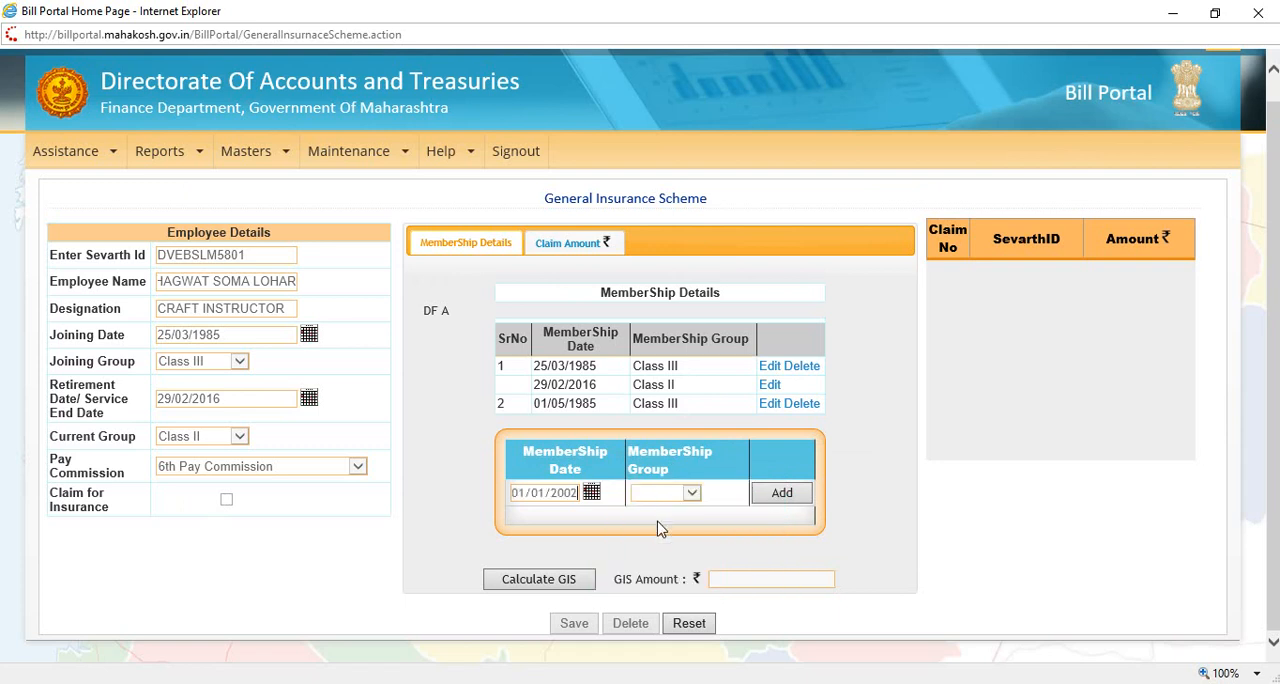
# Step: Assign membership group Class II to the new entry and add it to the membership details
pyautogui.click(691, 495)
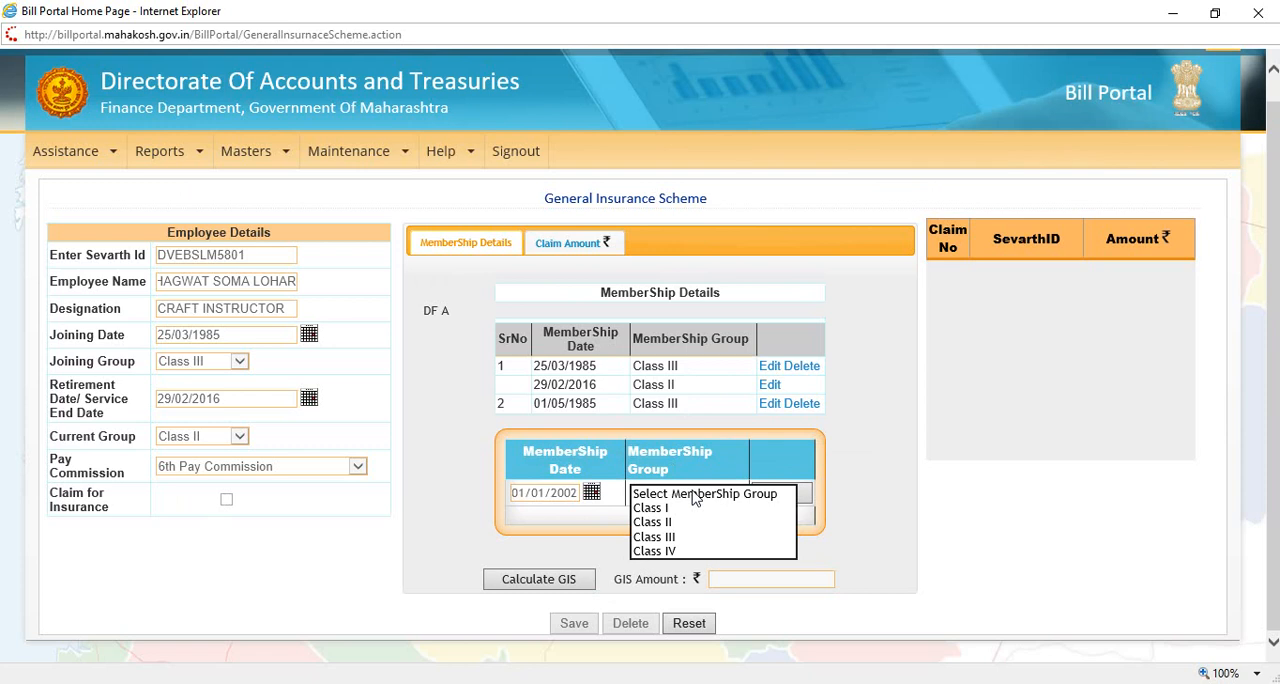
pyautogui.click(671, 524)
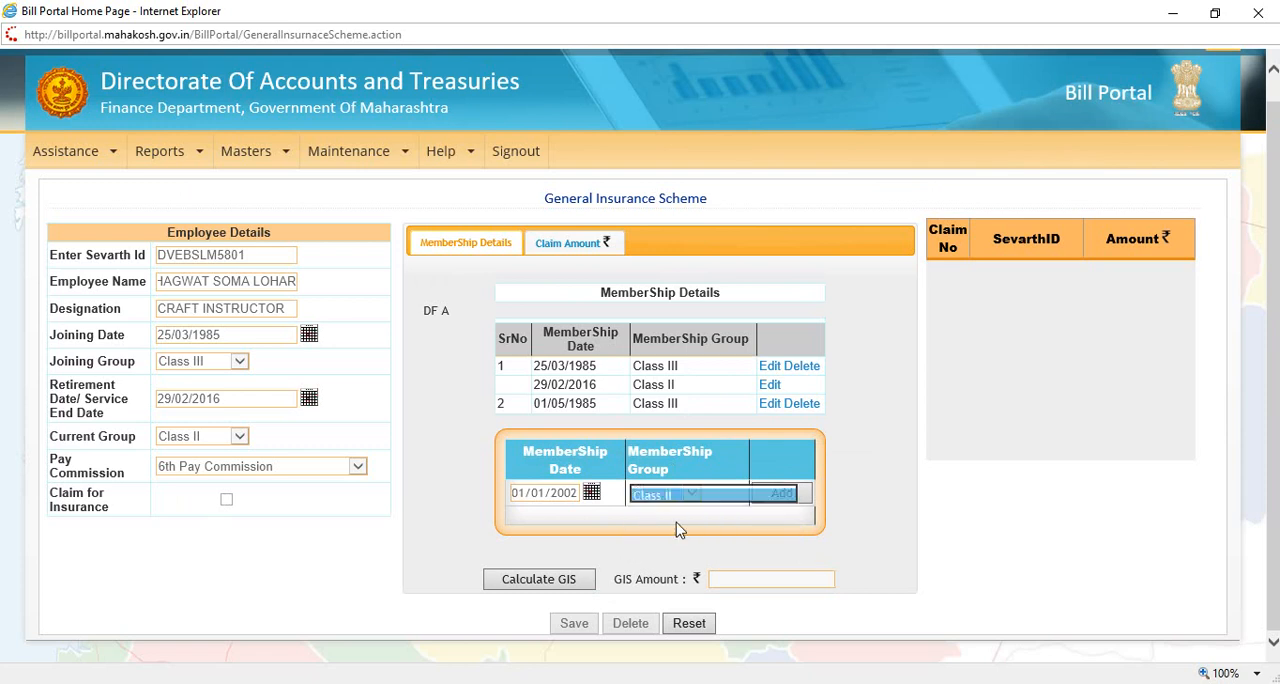
pyautogui.click(778, 494)
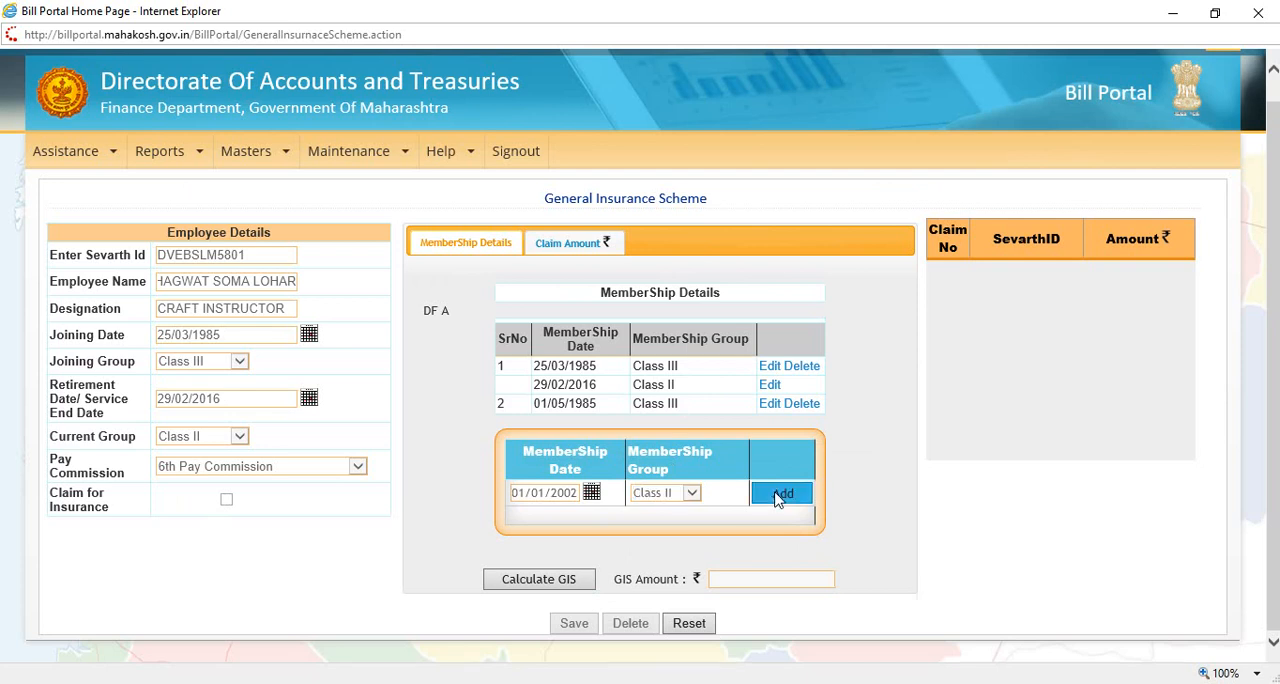
# Step: Calculate the GIS amount for the employee, save the claim and acknowledge the message
pyautogui.scroll(-1, 1031, 379)
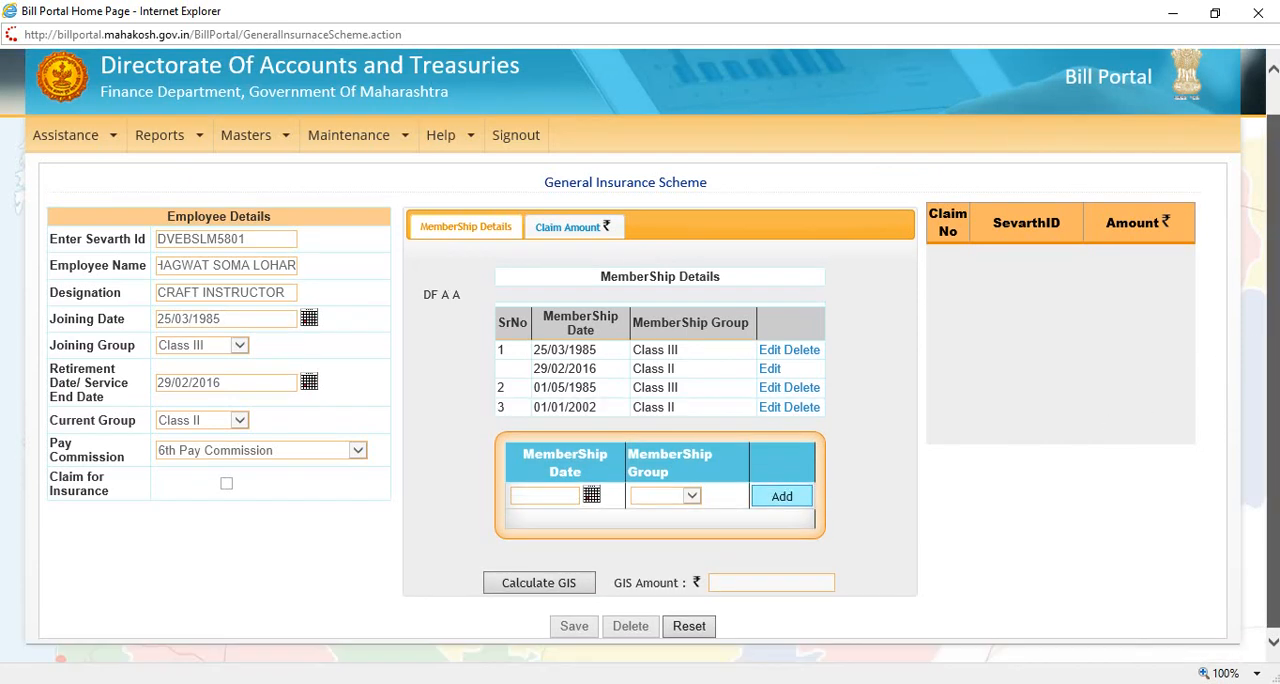
pyautogui.click(574, 584)
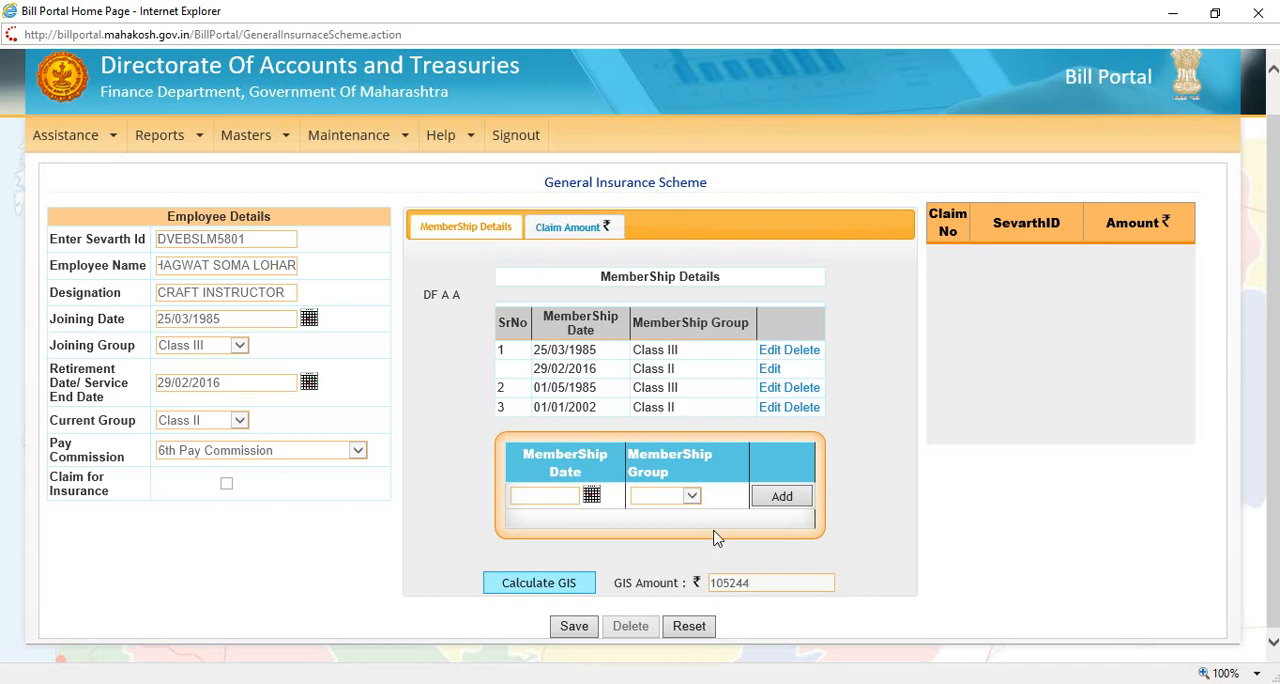
pyautogui.click(574, 627)
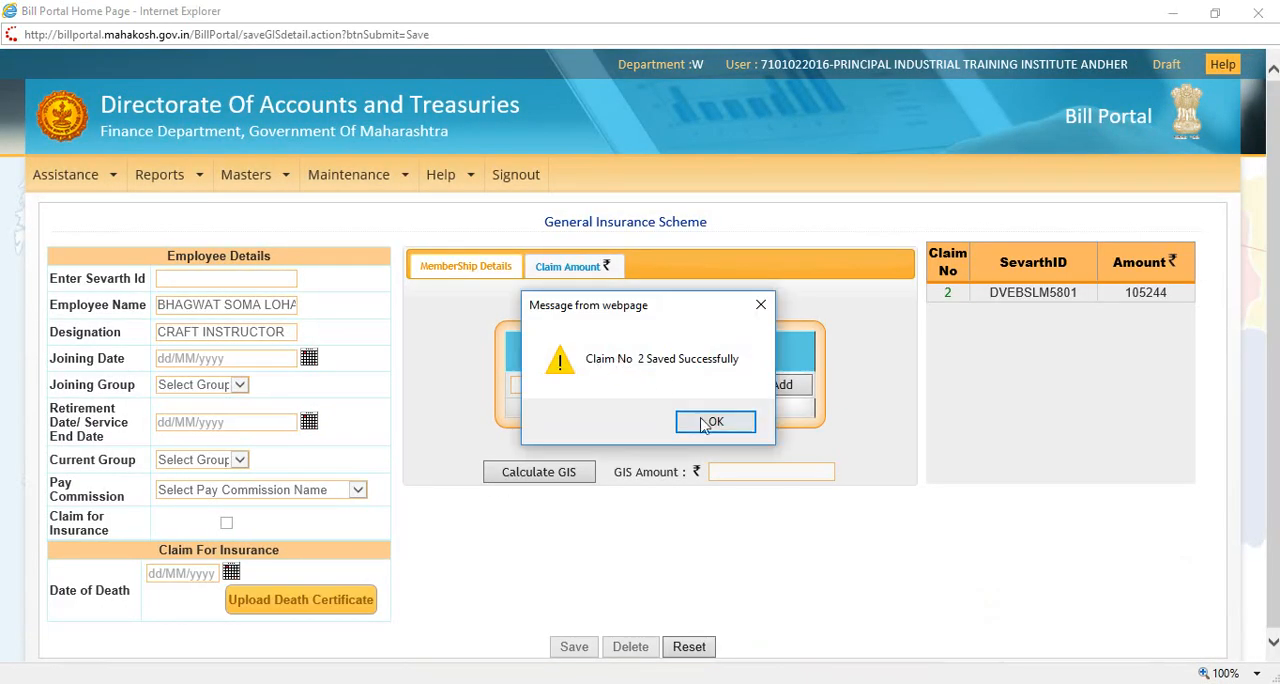
pyautogui.click(713, 421)
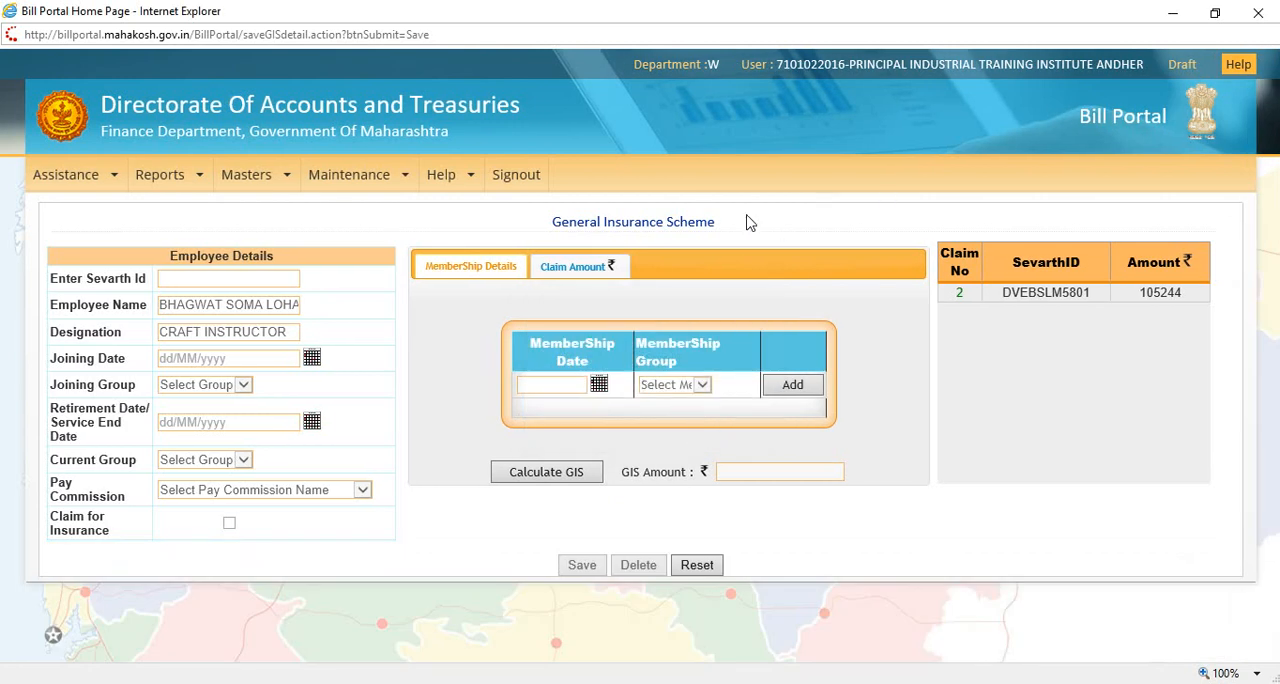
# Step: Sign out of the draft account, open the user login form and enter the account username
pyautogui.click(517, 177)
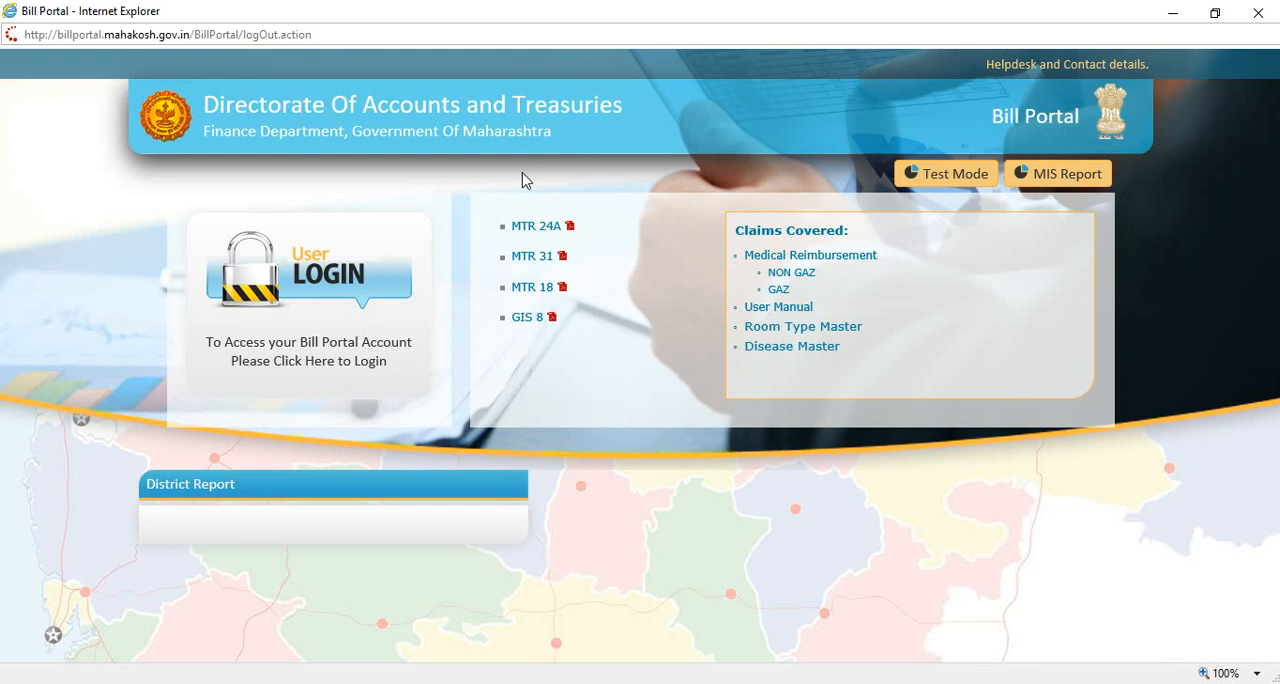
pyautogui.click(335, 276)
pyautogui.click(606, 286)
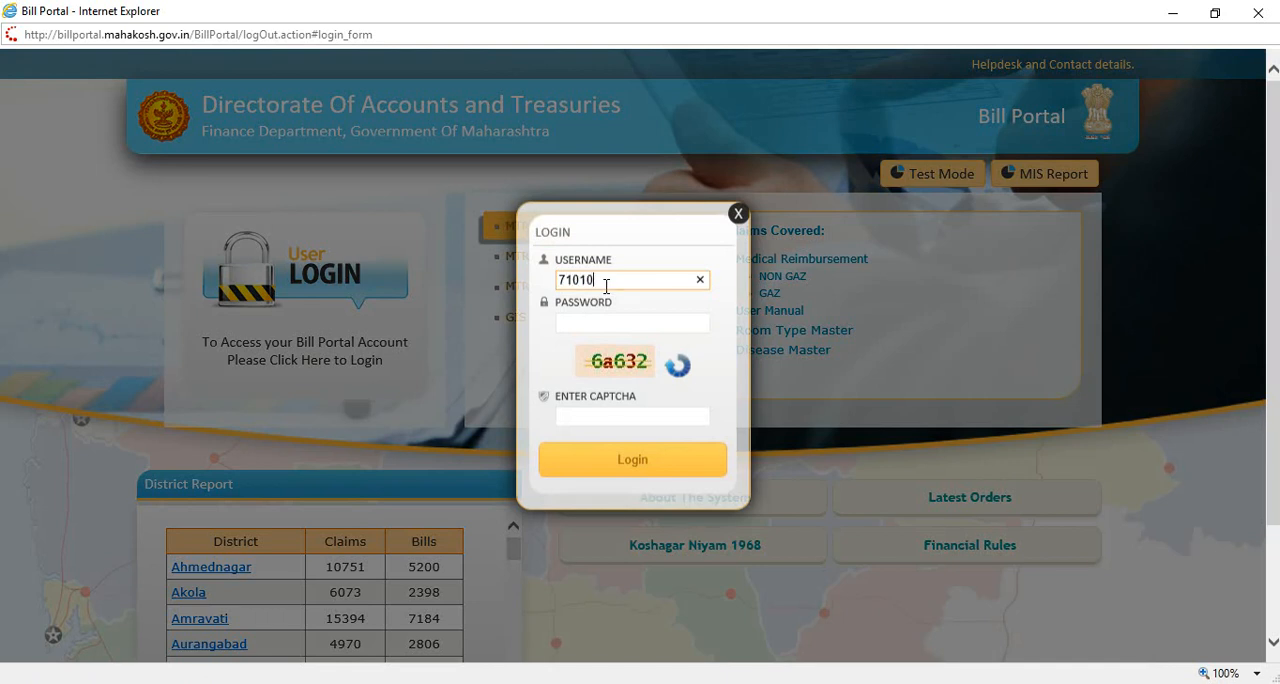
# Step: Enter the account password and the captcha code, log in to the Bill Portal and maximize its home page window
pyautogui.click(608, 323)
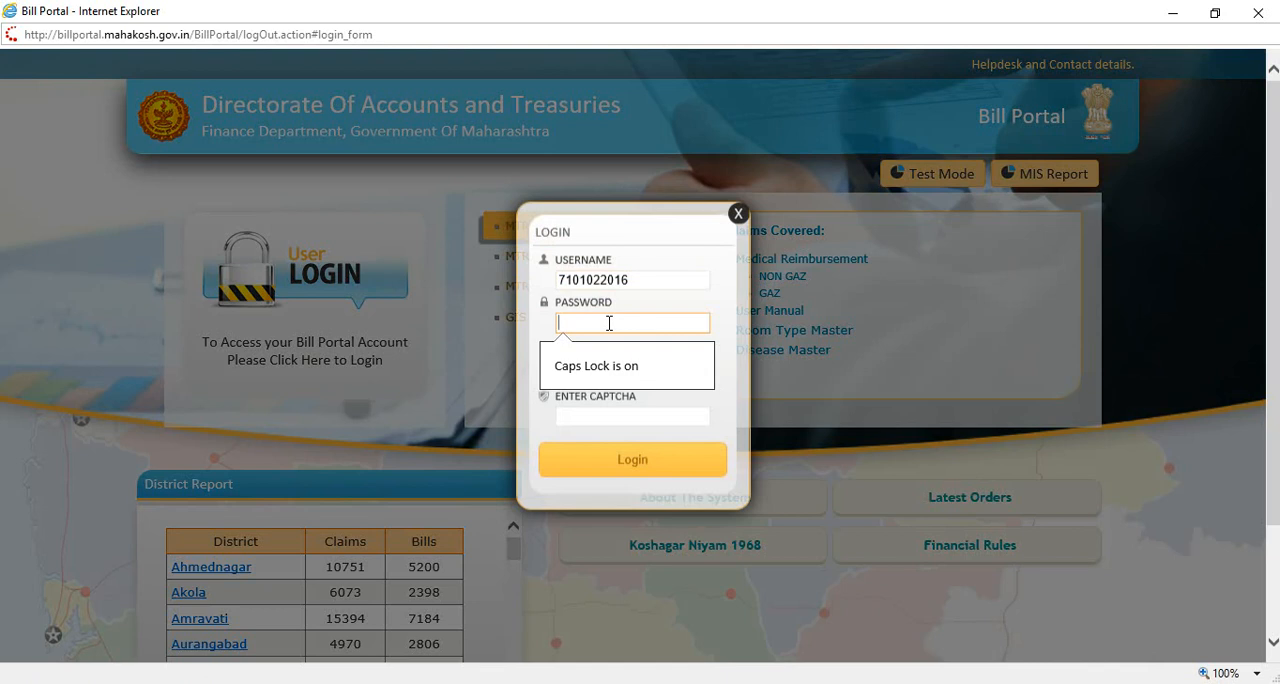
pyautogui.press('capslock')
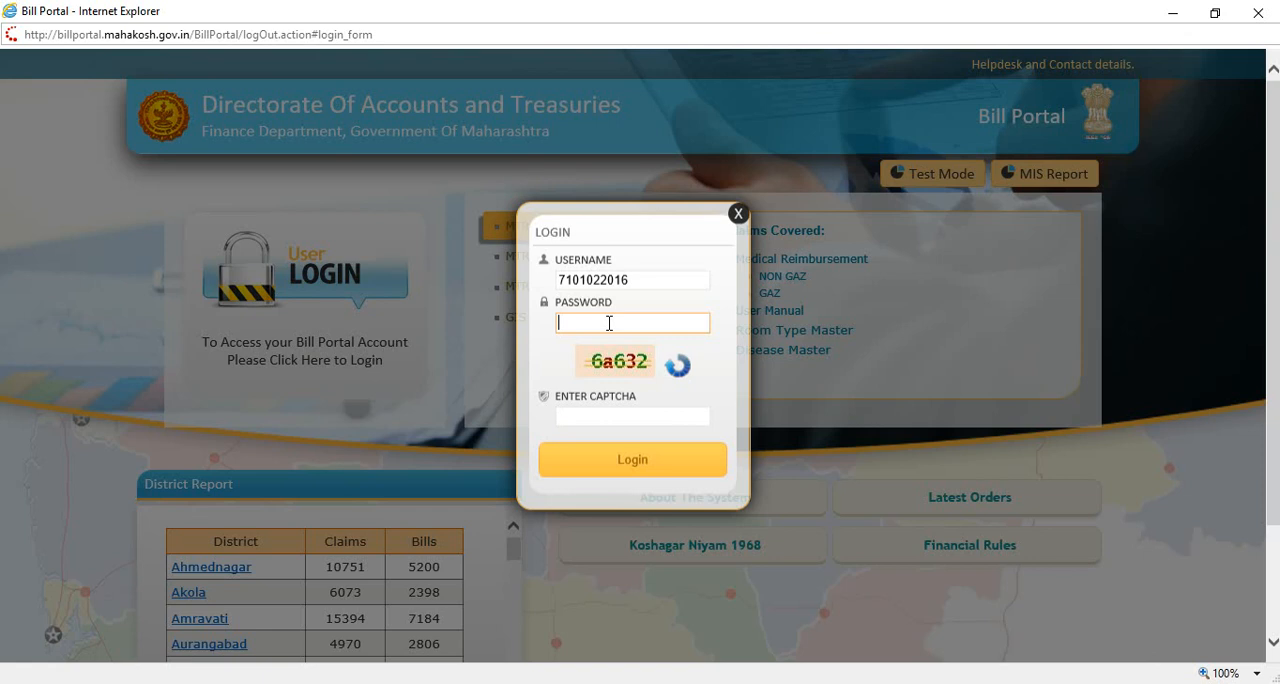
pyautogui.write('••••••••')
pyautogui.click(604, 418)
pyautogui.write('6a632')
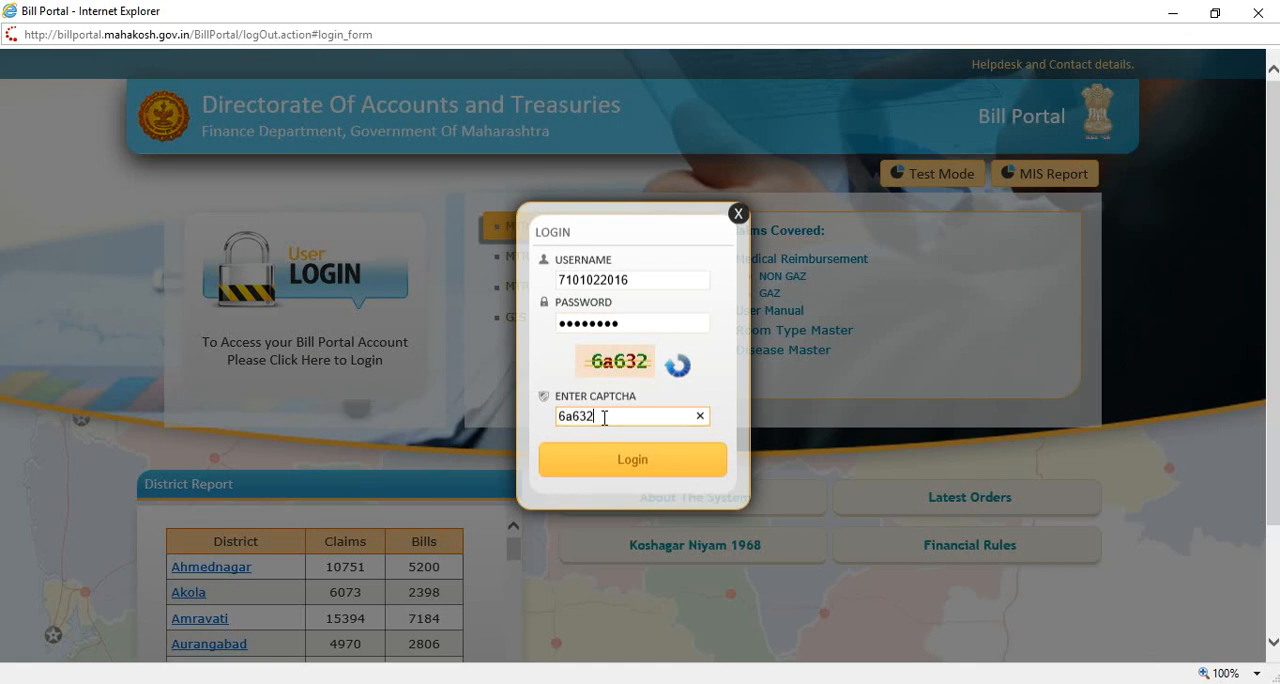
pyautogui.click(626, 462)
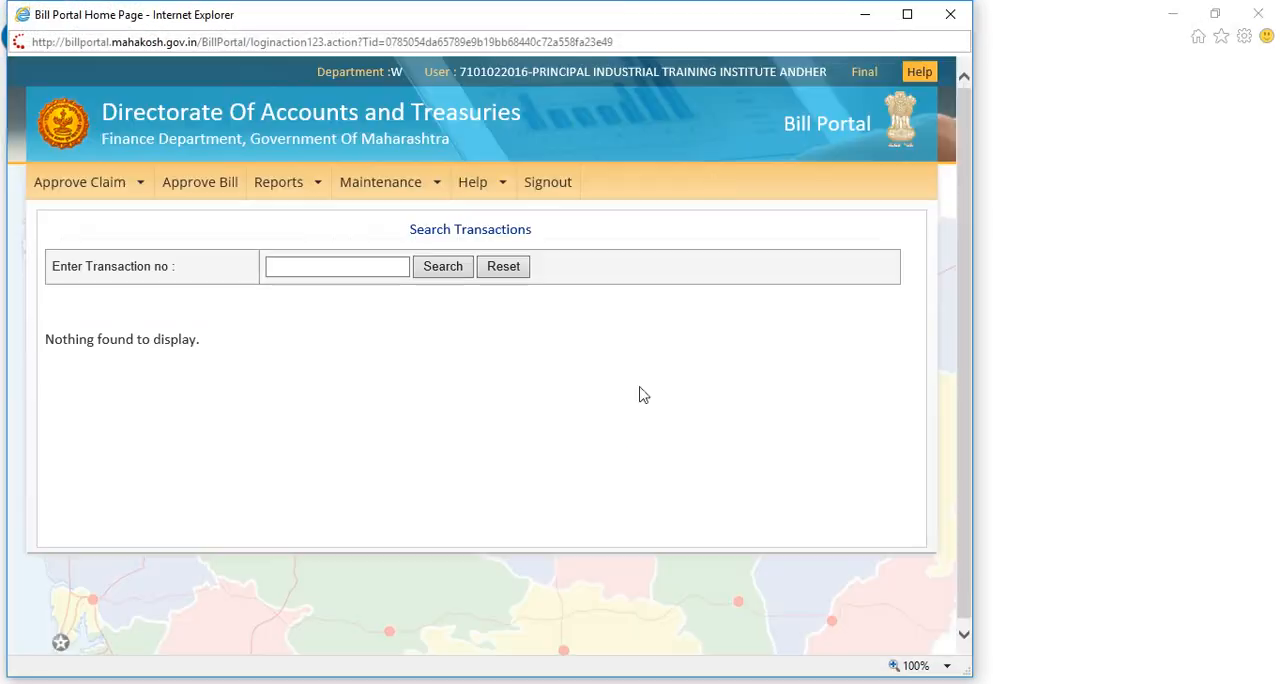
pyautogui.click(908, 15)
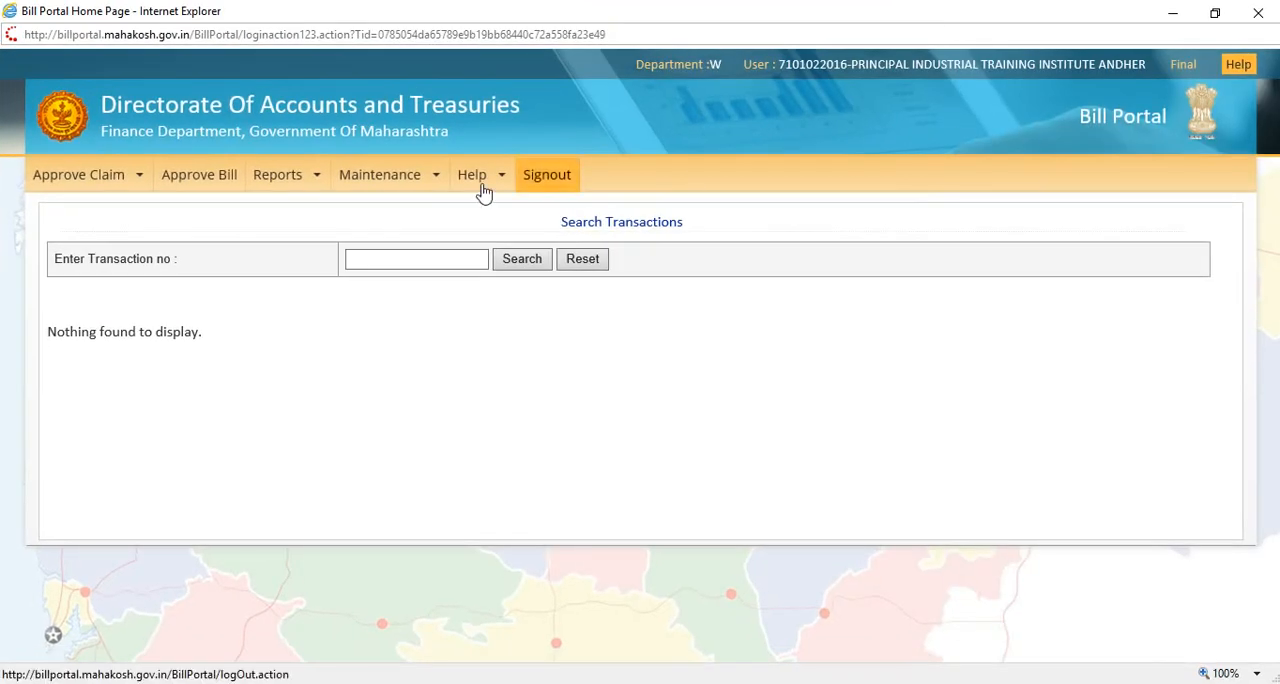
# Step: Open the pending 2016-17 GIS claim for verification, approve and submit it, and acknowledge the message
pyautogui.moveTo(303, 180)
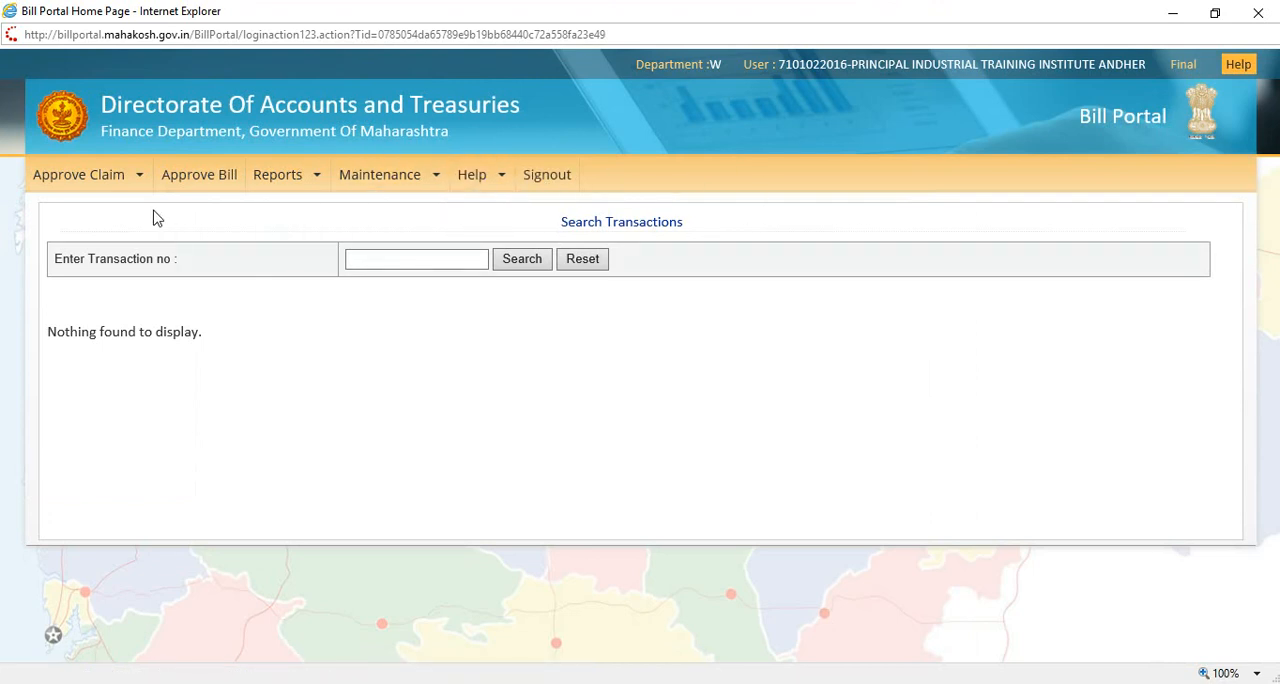
pyautogui.moveTo(124, 181)
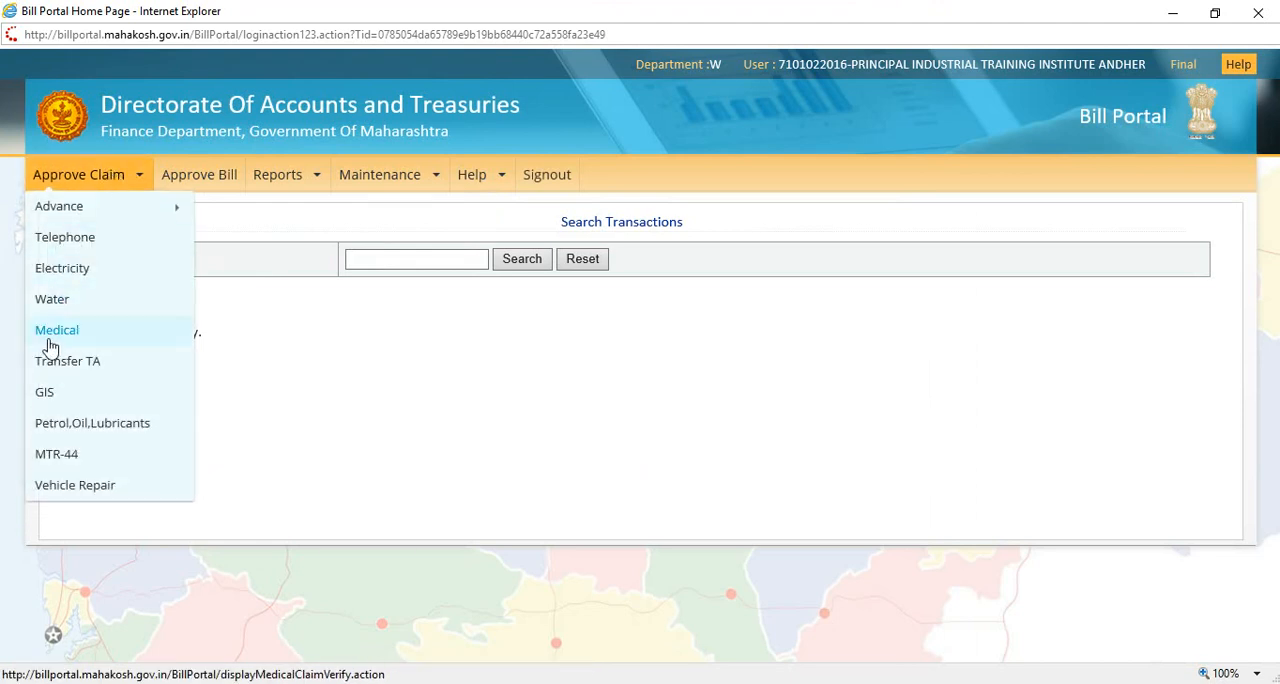
pyautogui.click(45, 394)
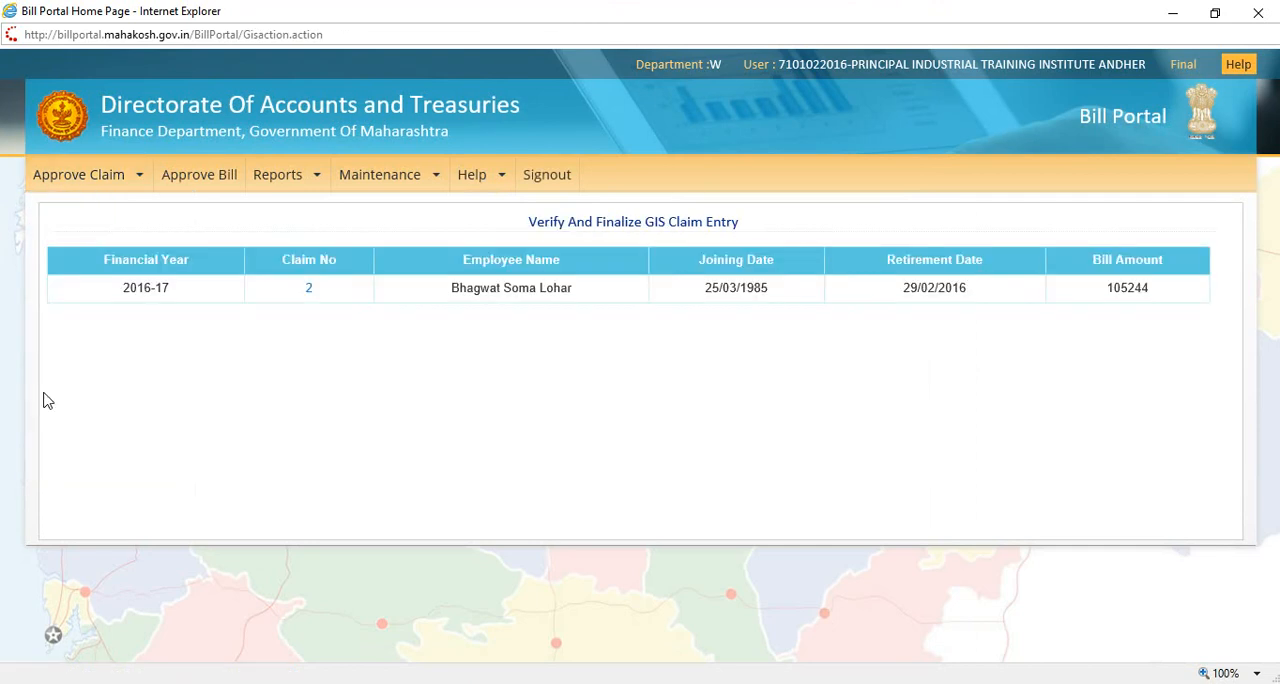
pyautogui.click(310, 291)
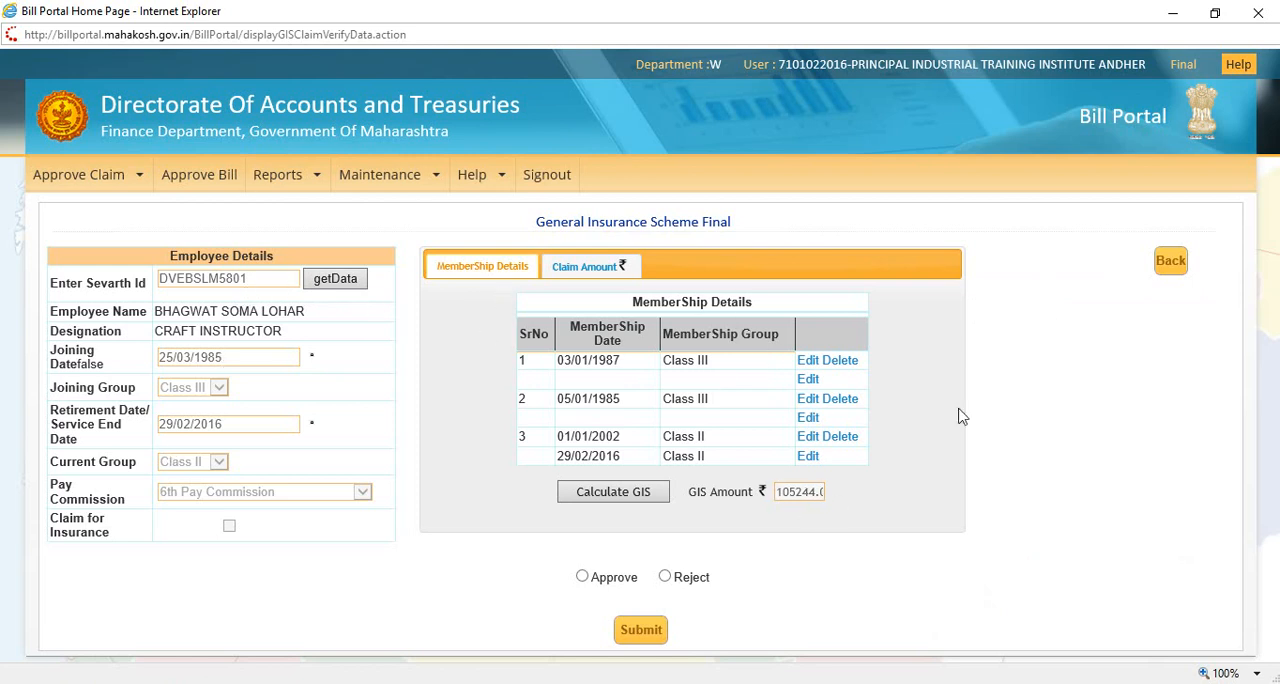
pyautogui.click(582, 577)
pyautogui.click(640, 631)
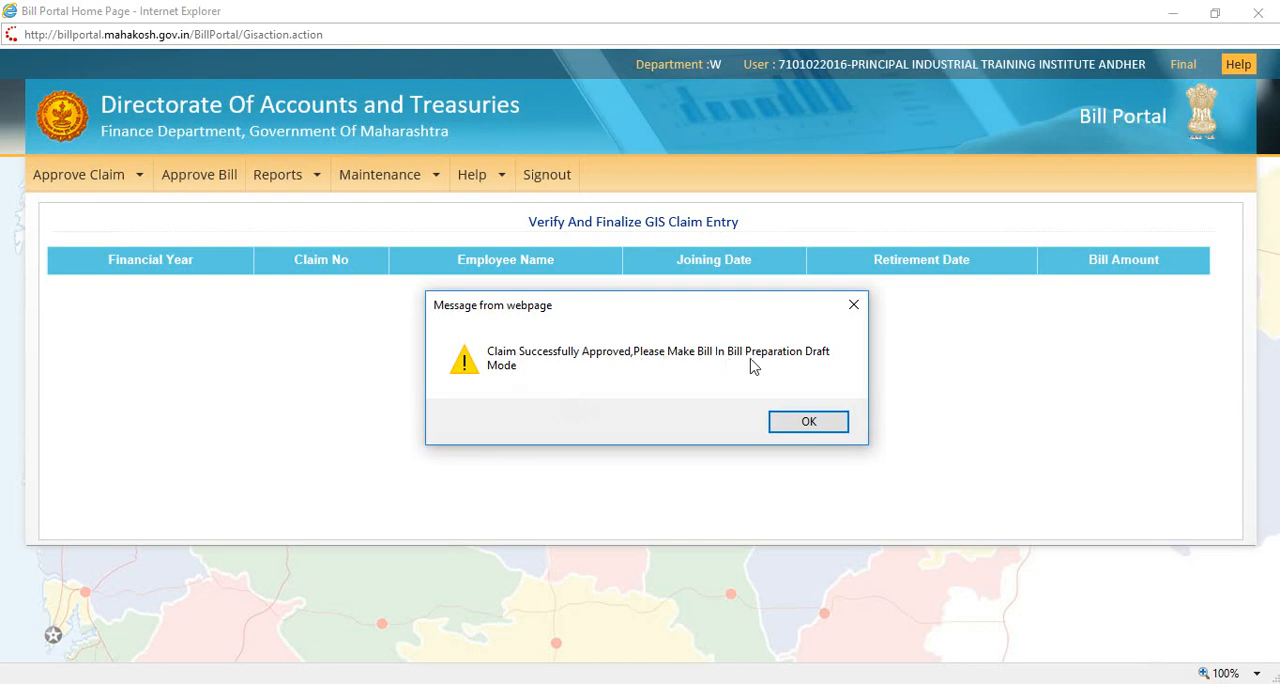
pyautogui.click(809, 423)
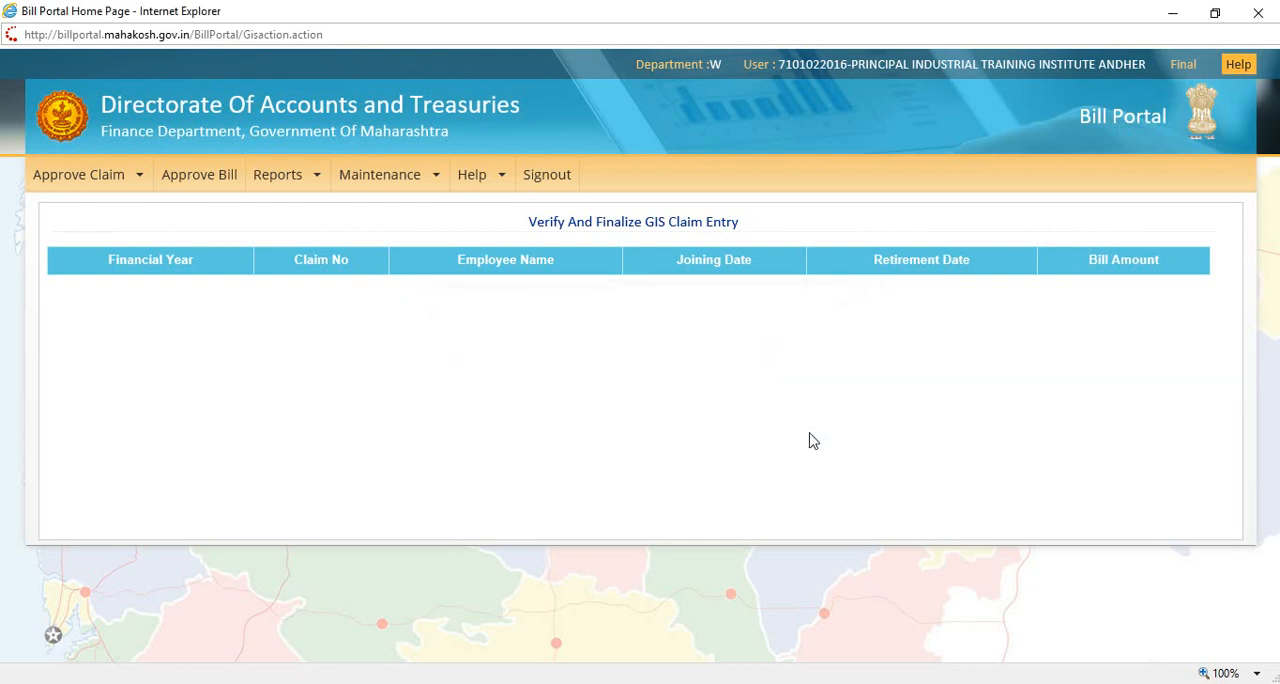
# Step: Sign out of the final account, reopen the user login form and enter the draft account's username
pyautogui.click(549, 178)
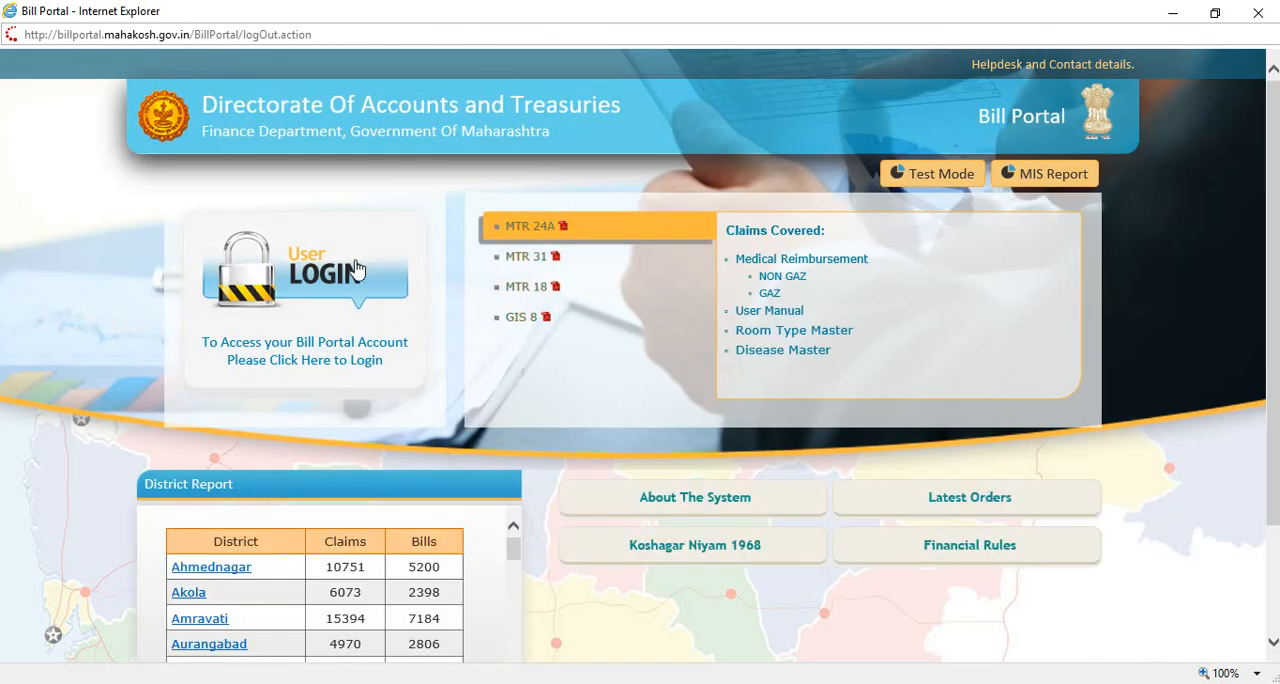
pyautogui.click(355, 268)
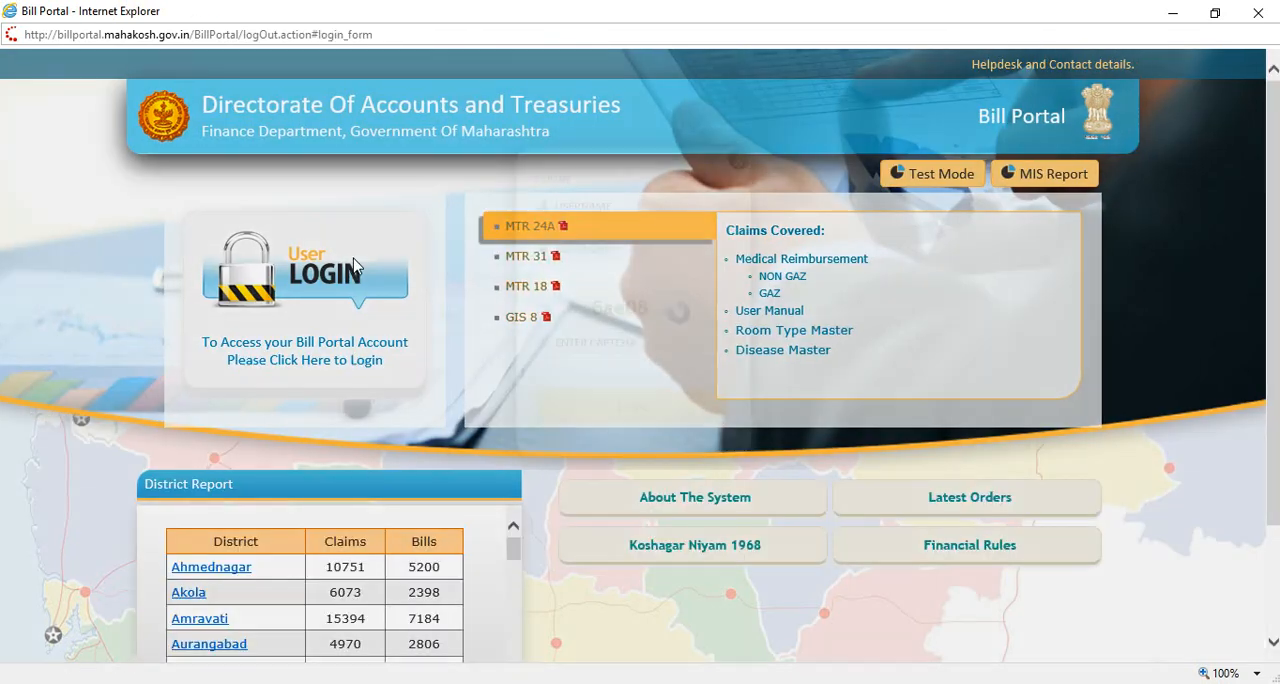
pyautogui.click(592, 280)
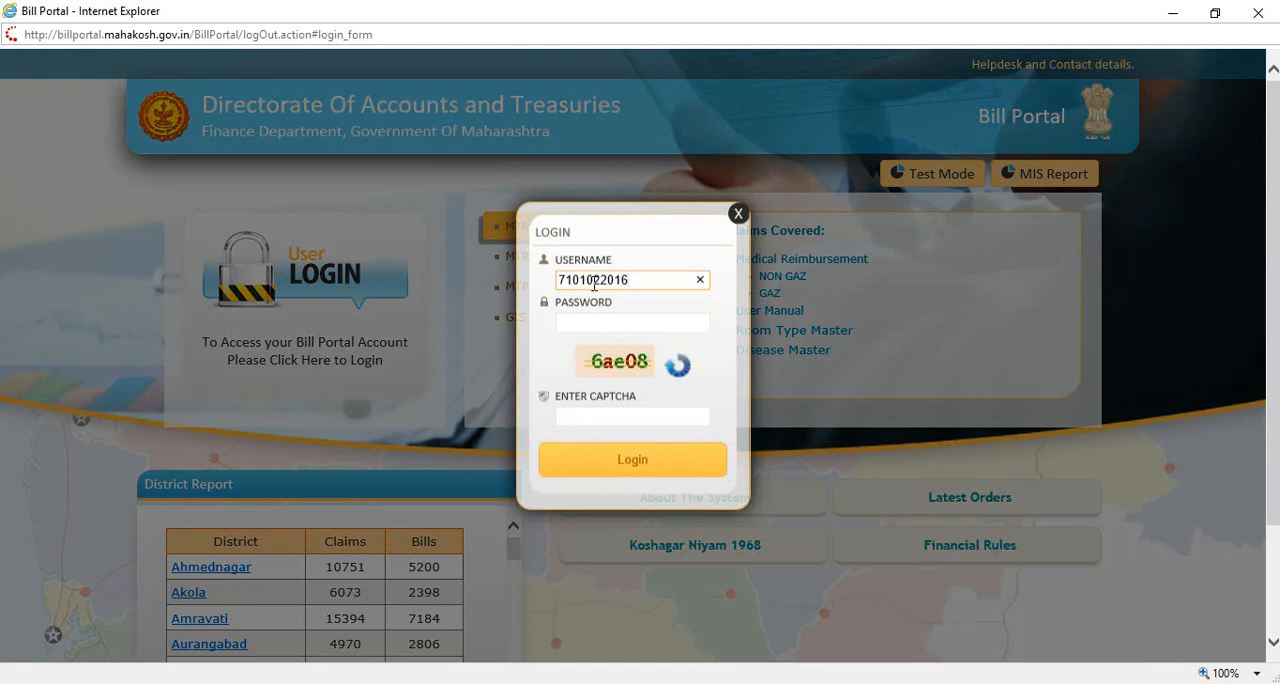
pyautogui.press('Tab')
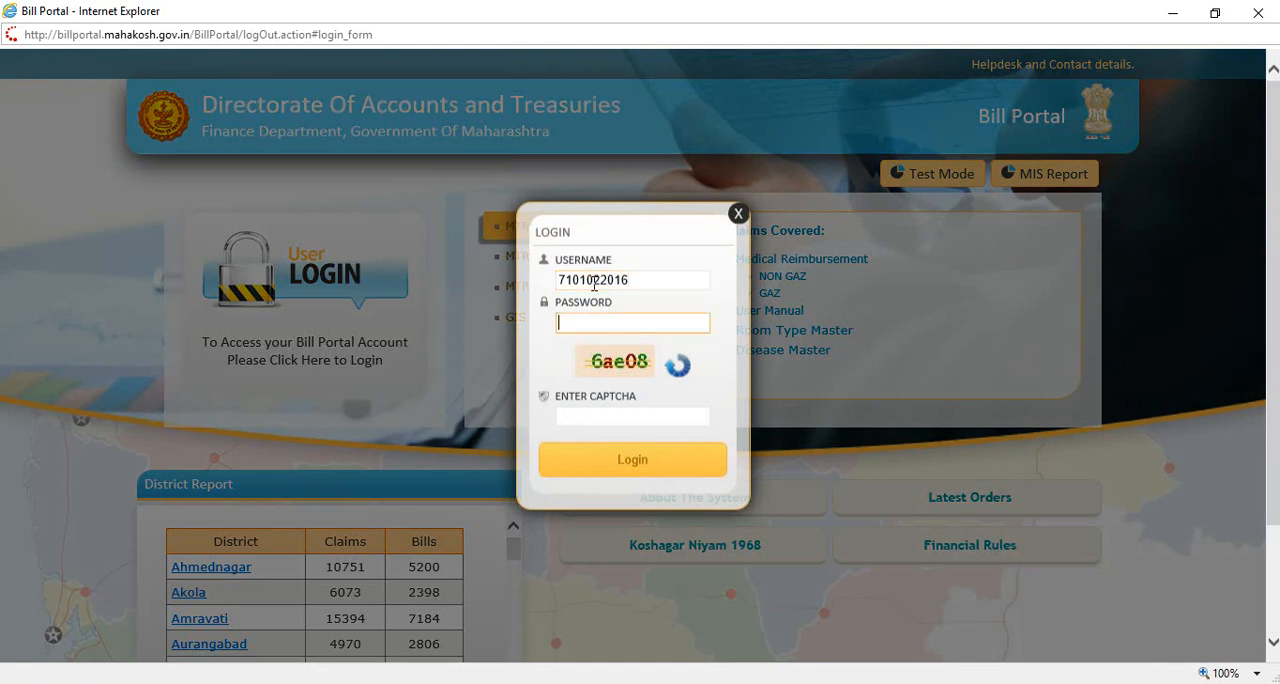
# Step: Enter the draft account's password and the captcha code, log in and maximize the home page window
pyautogui.write('aaa')
pyautogui.press('Tab')
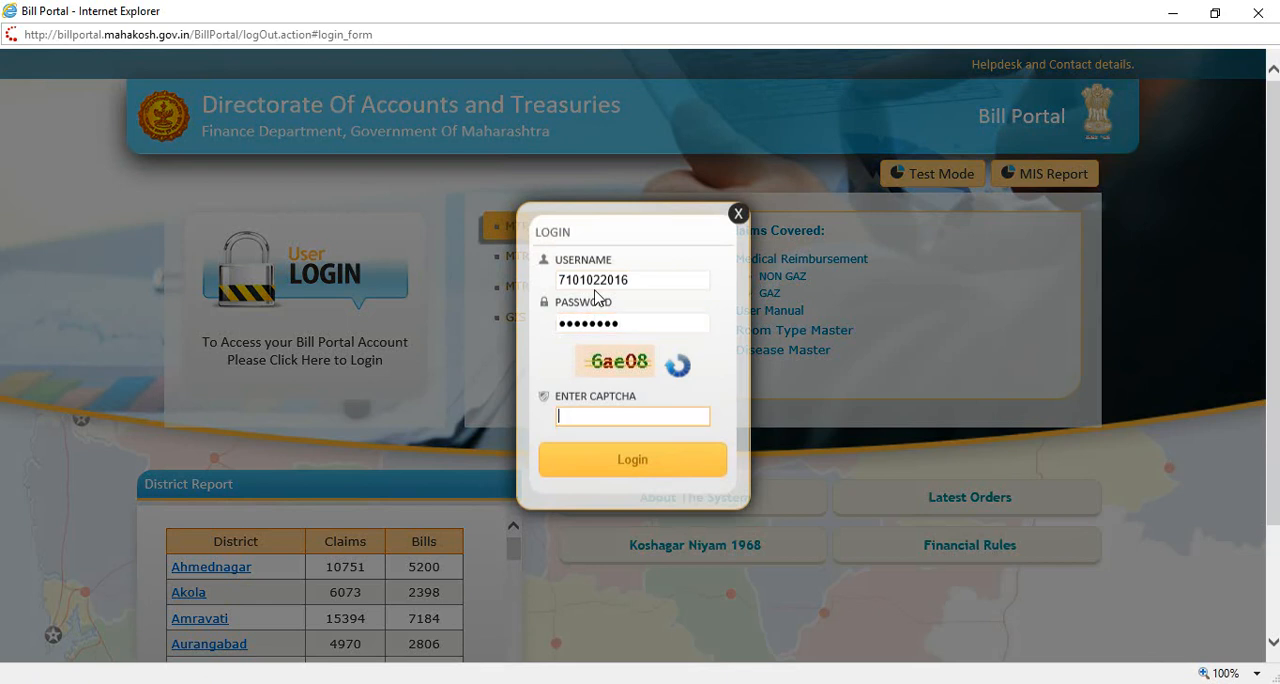
pyautogui.write('6ae08')
pyautogui.click(643, 462)
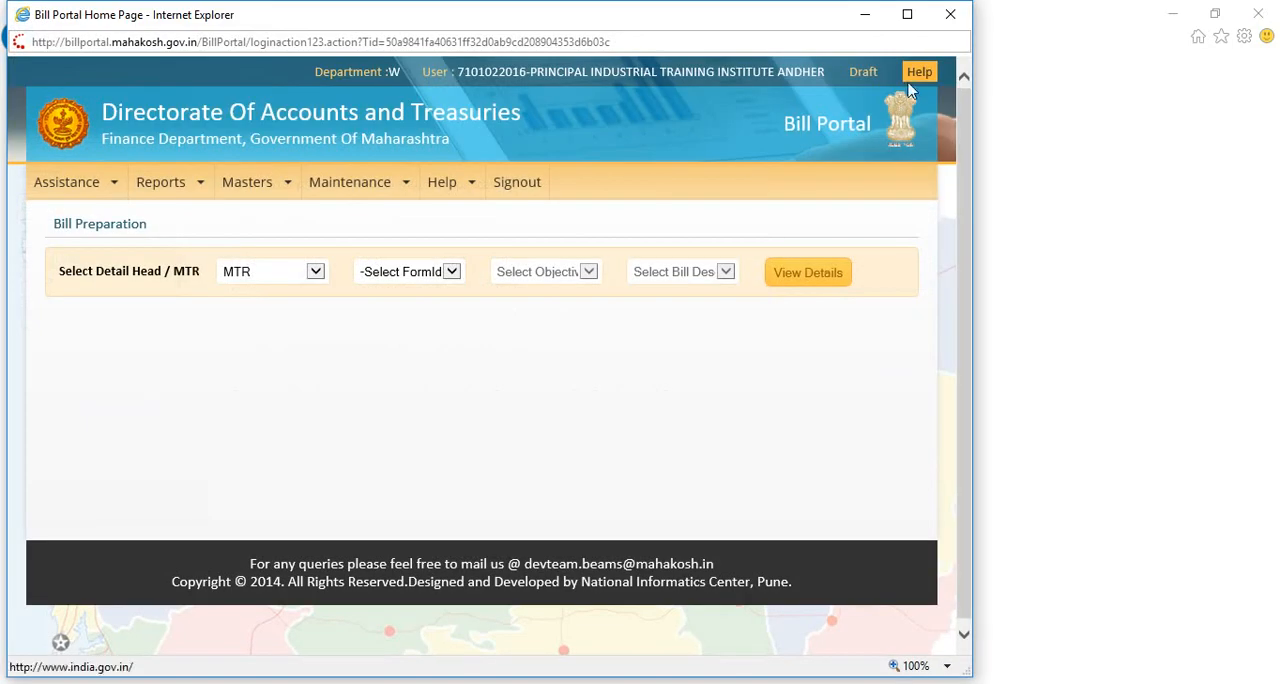
pyautogui.click(907, 14)
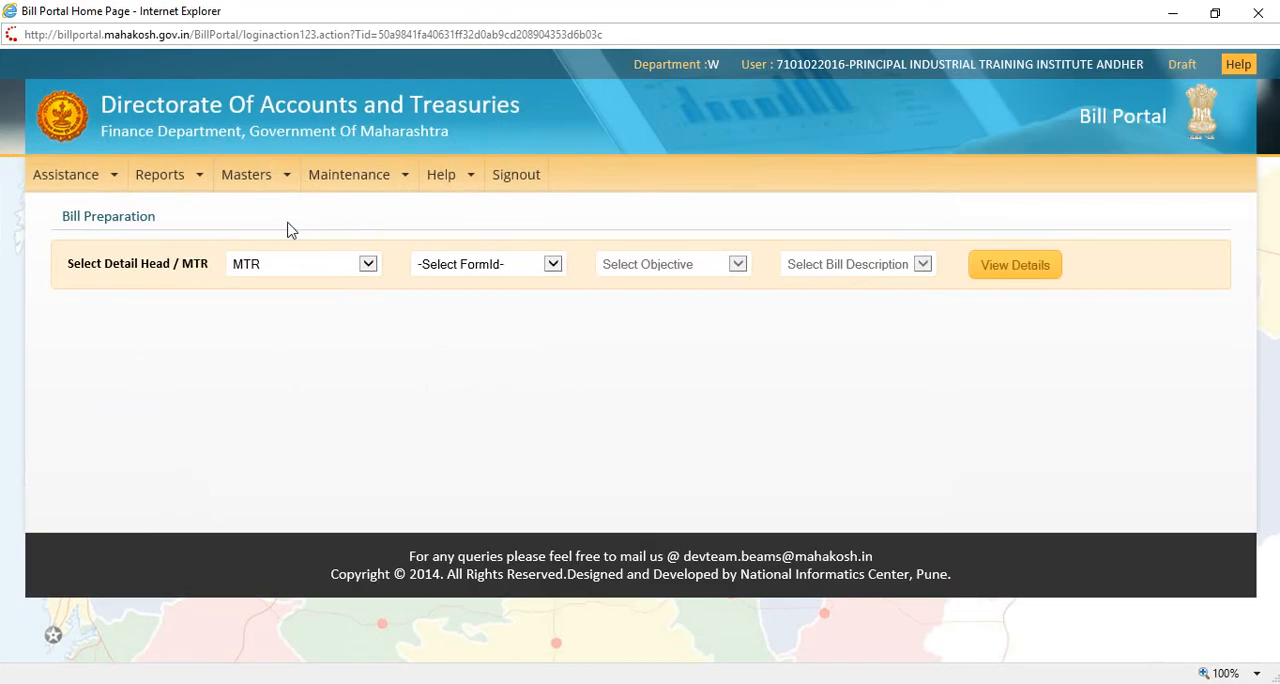
# Step: Open Bill Preparation for draft entry and select form GIS8 under MTR
pyautogui.moveTo(107, 182)
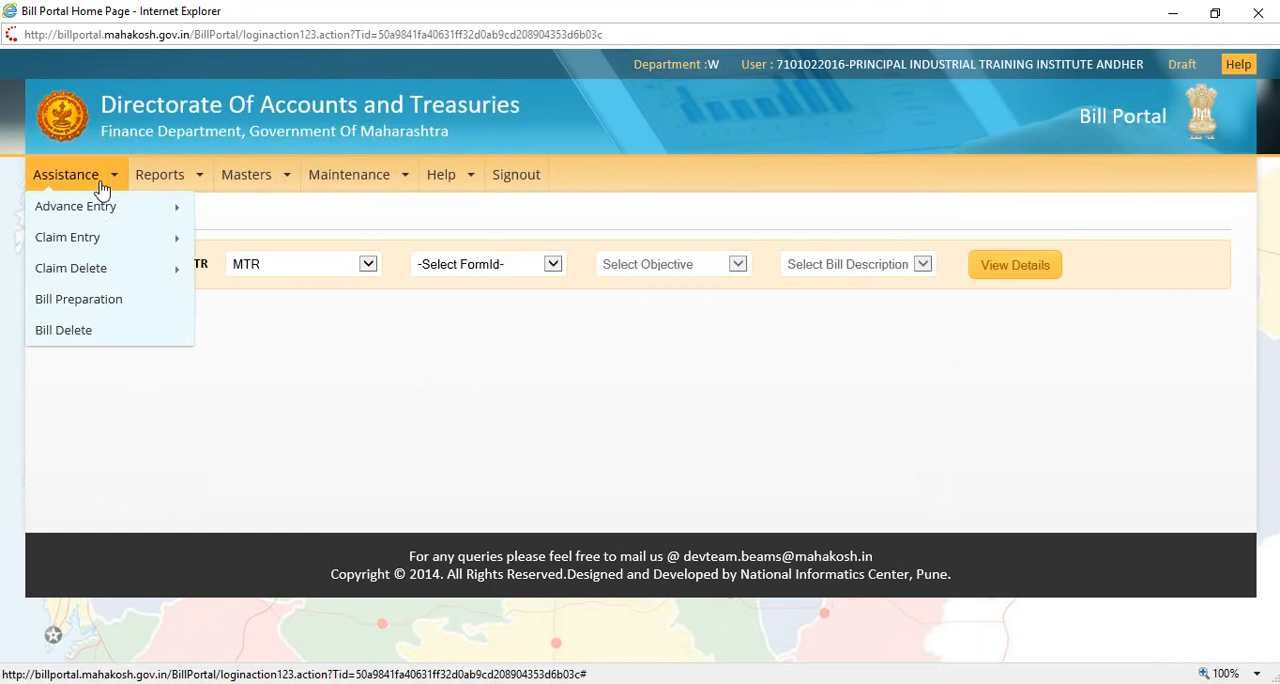
pyautogui.moveTo(104, 242)
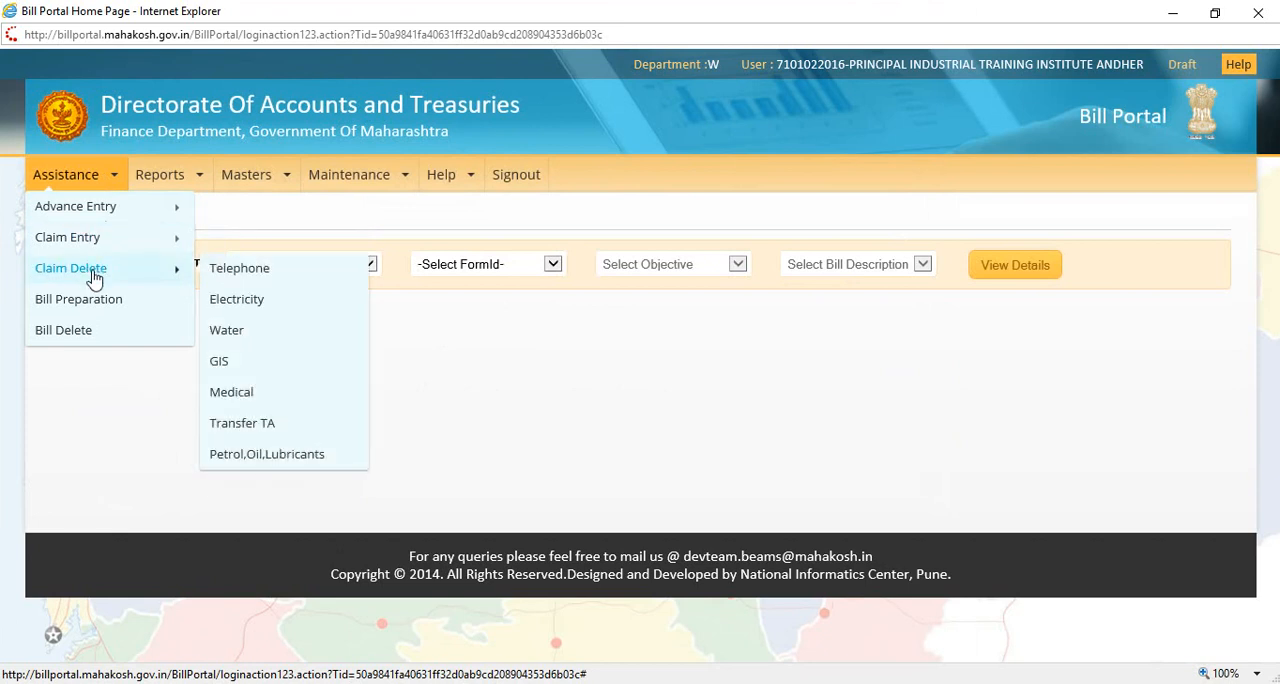
pyautogui.moveTo(89, 248)
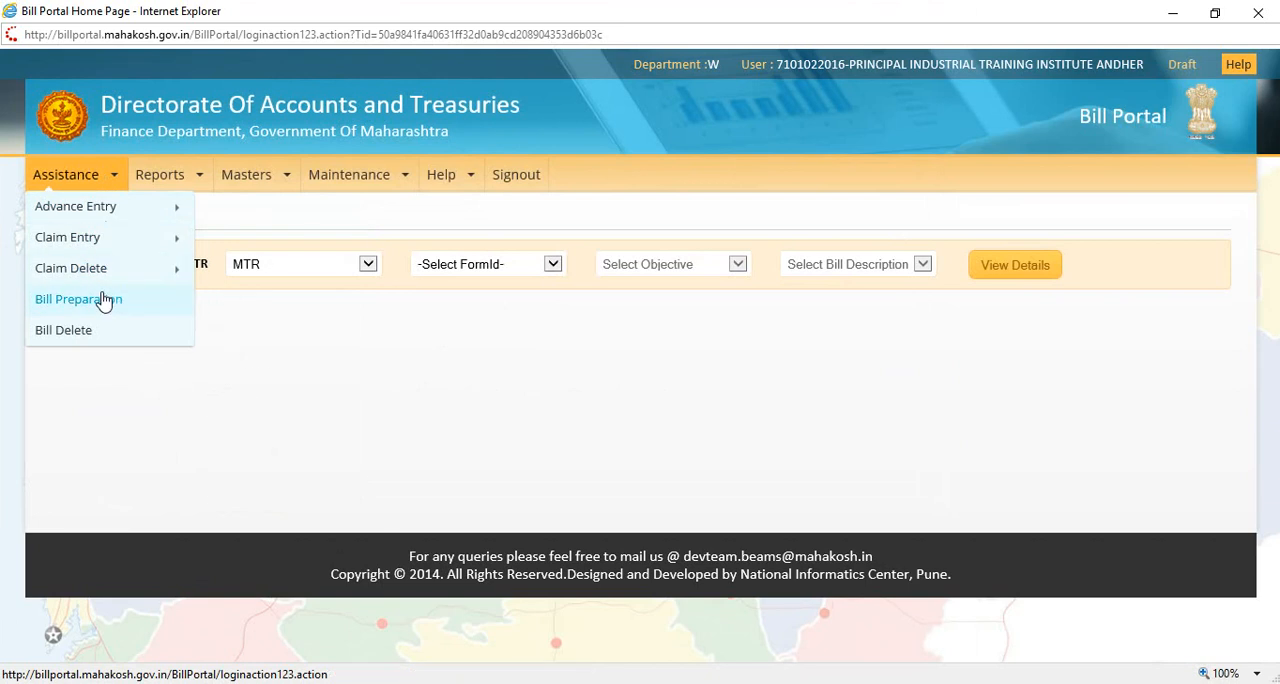
pyautogui.click(106, 300)
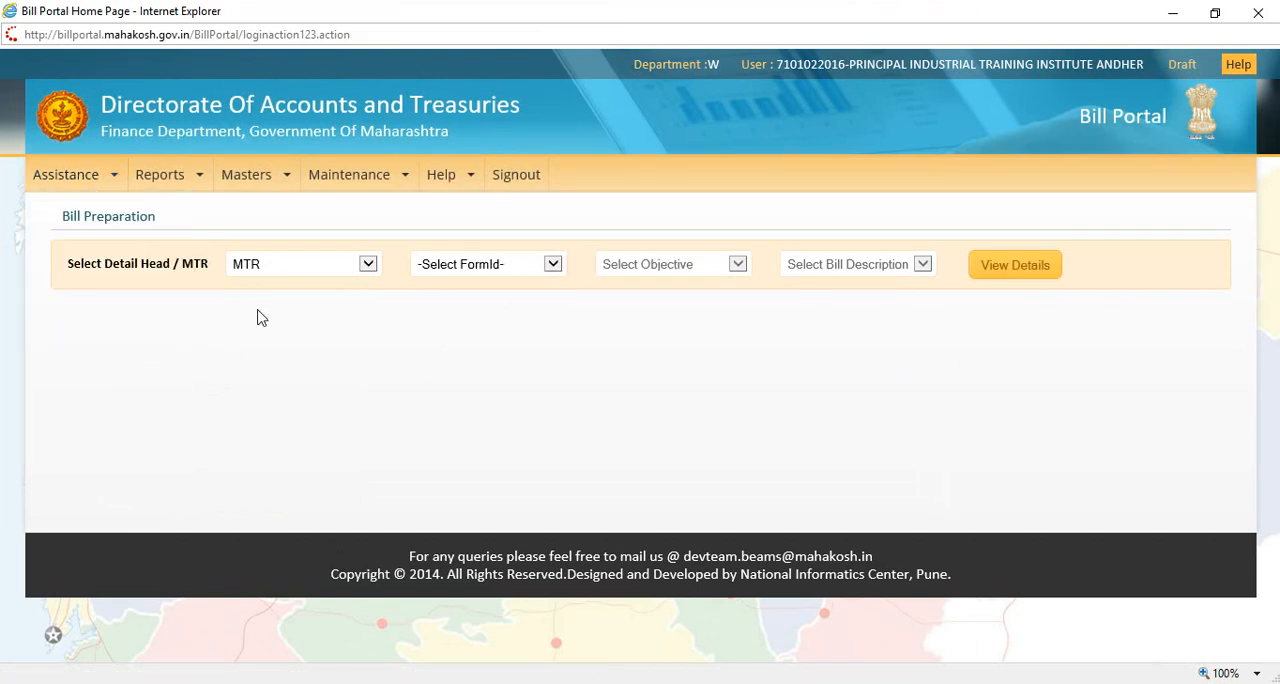
pyautogui.click(368, 264)
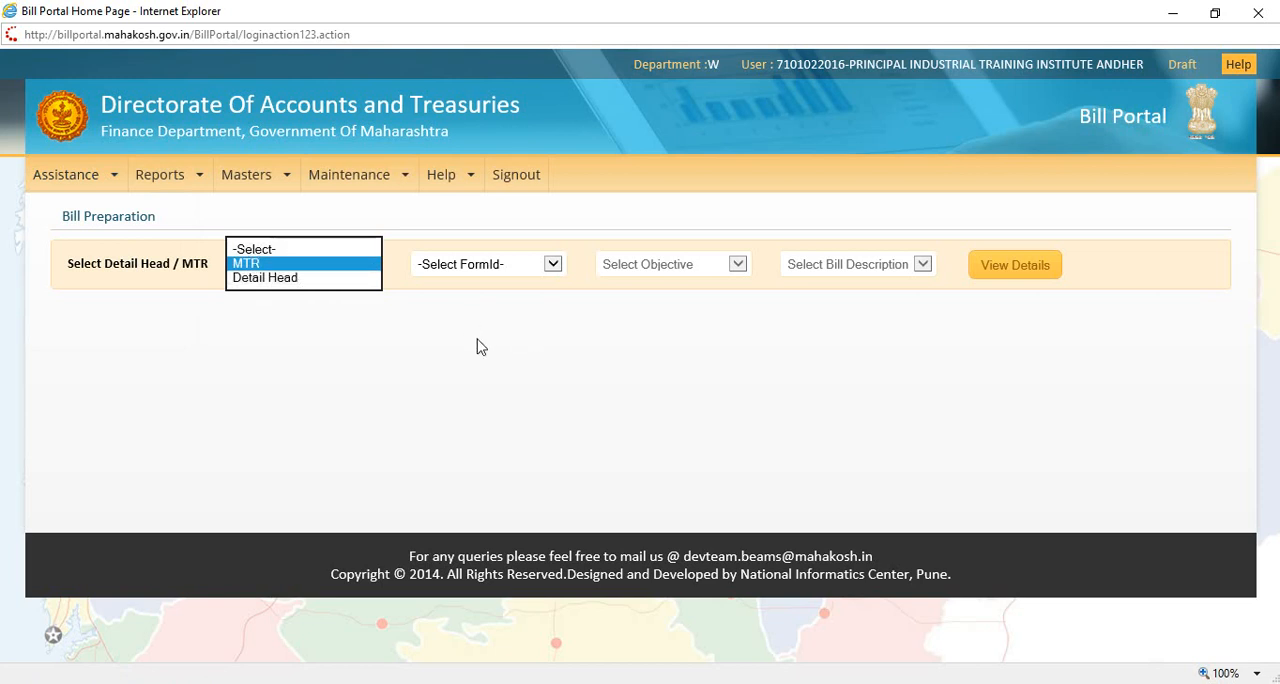
pyautogui.click(509, 274)
pyautogui.click(508, 274)
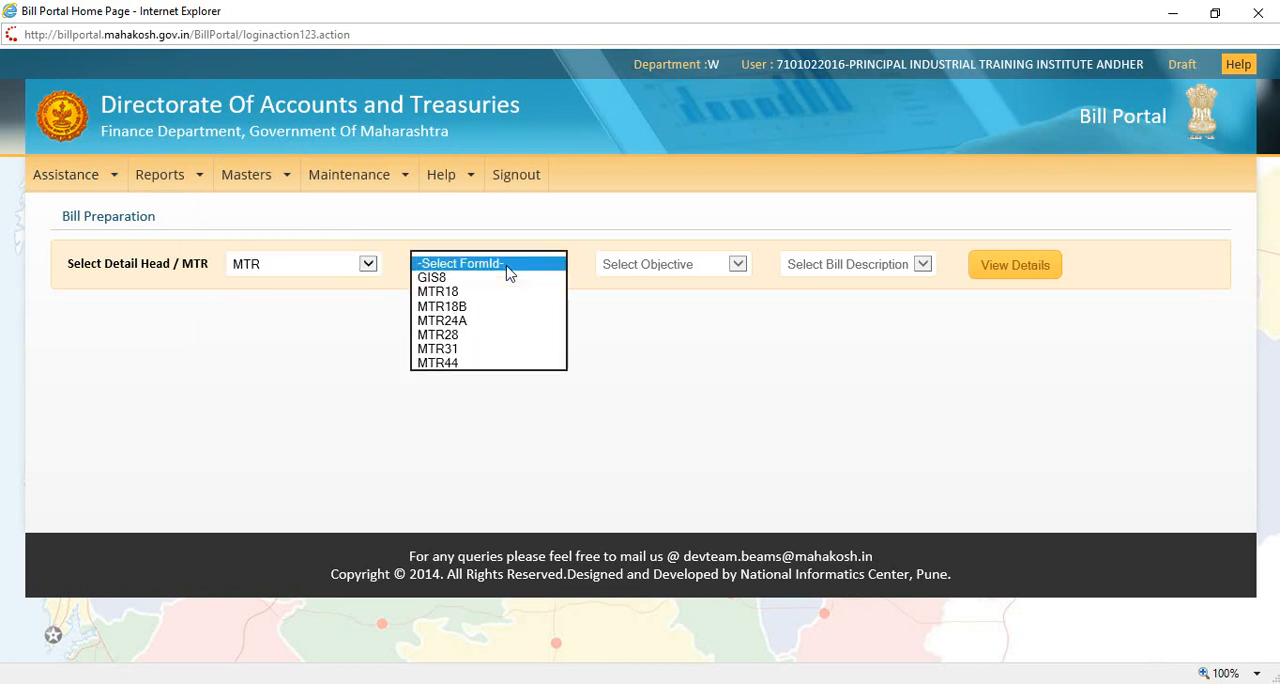
pyautogui.click(431, 279)
# Step: Set the objective to 50-OTHER CHARGES and the bill description to 01-G.I.S., and display the matching schemes
pyautogui.click(683, 265)
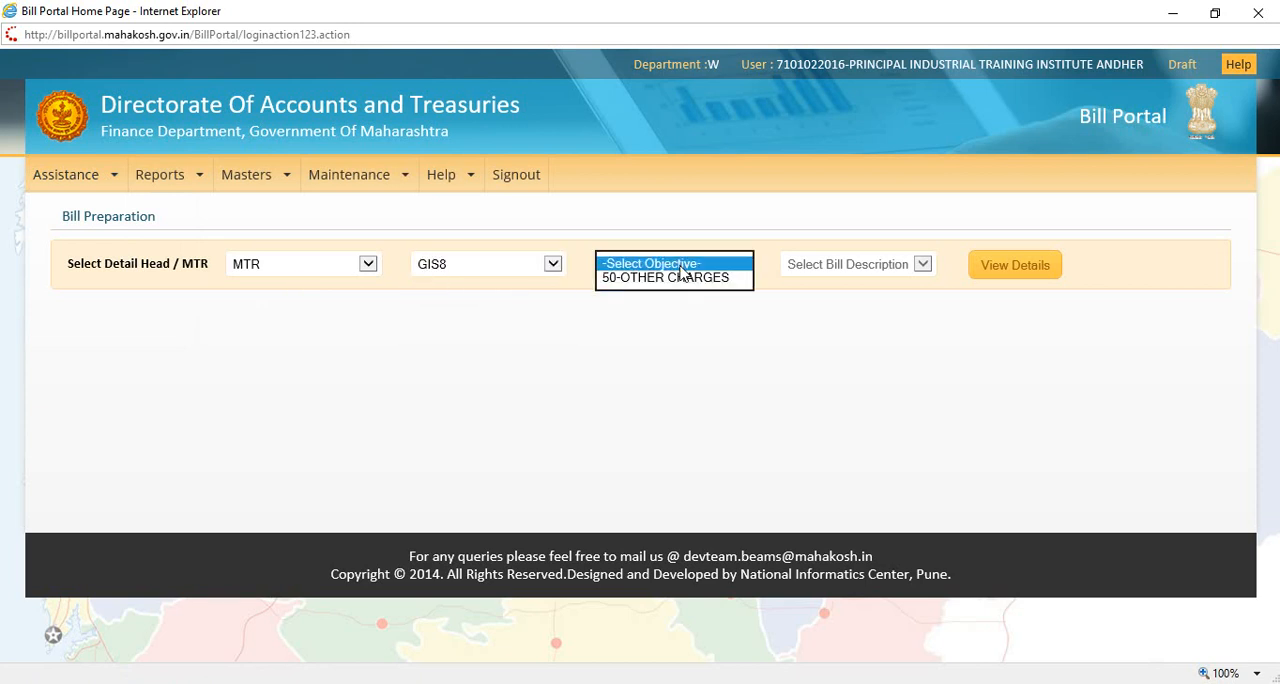
pyautogui.click(677, 277)
pyautogui.click(792, 266)
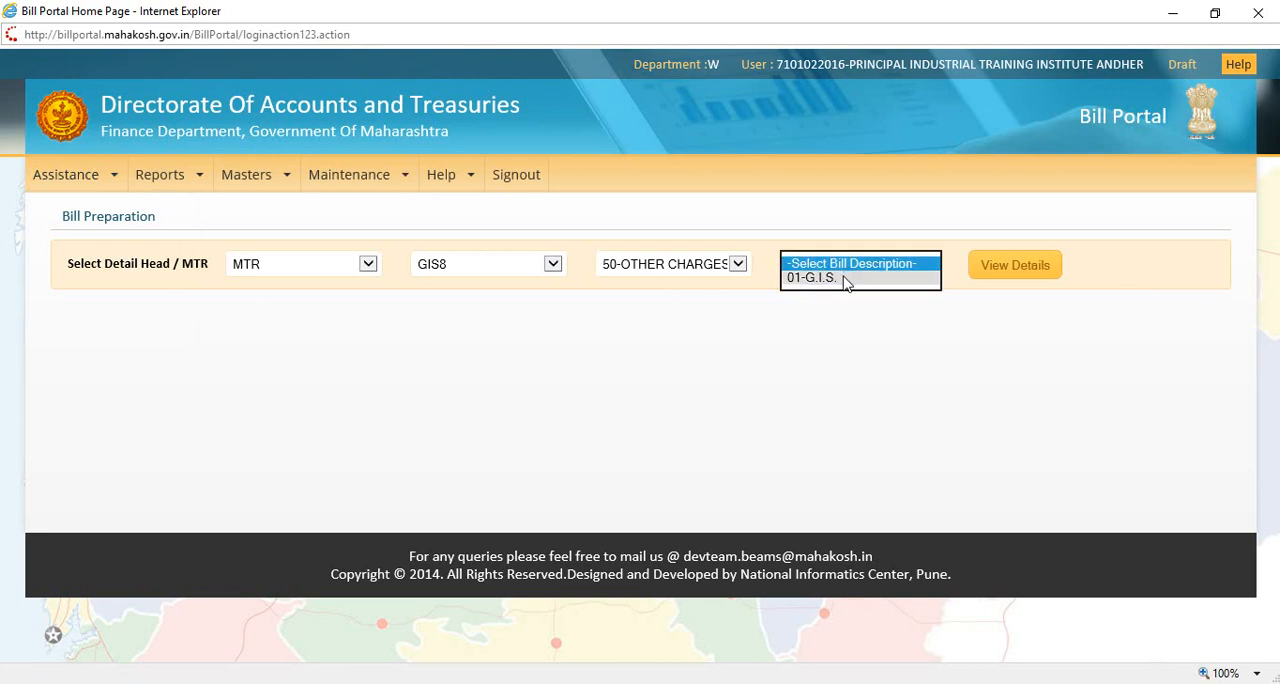
pyautogui.click(840, 279)
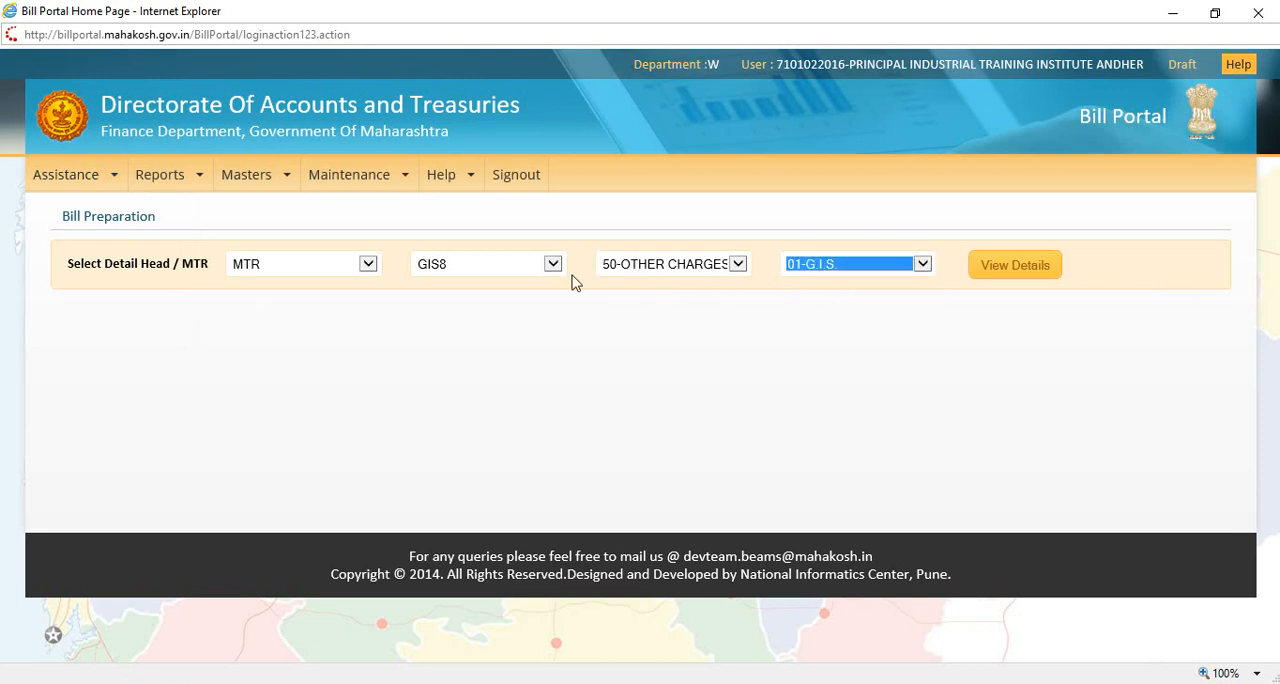
pyautogui.click(1022, 272)
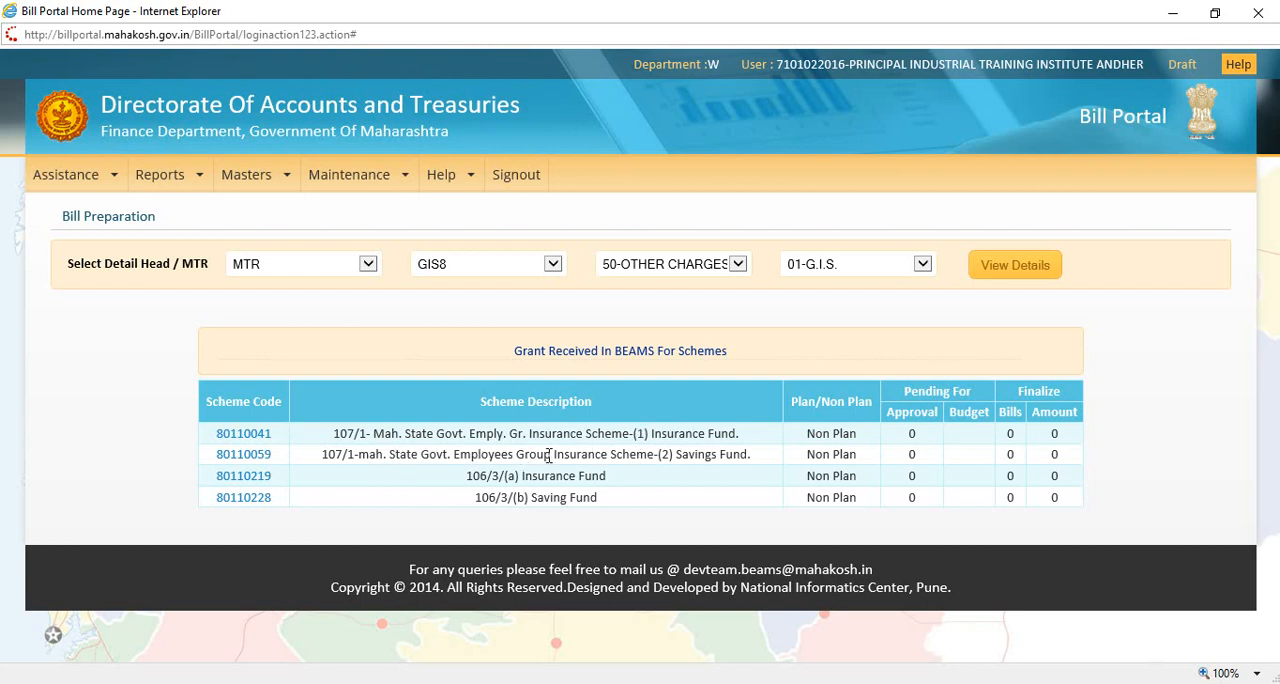
# Step: Start a bill entry for Savings Fund scheme 80110059, include the employee's claim and open the bill details
pyautogui.click(247, 458)
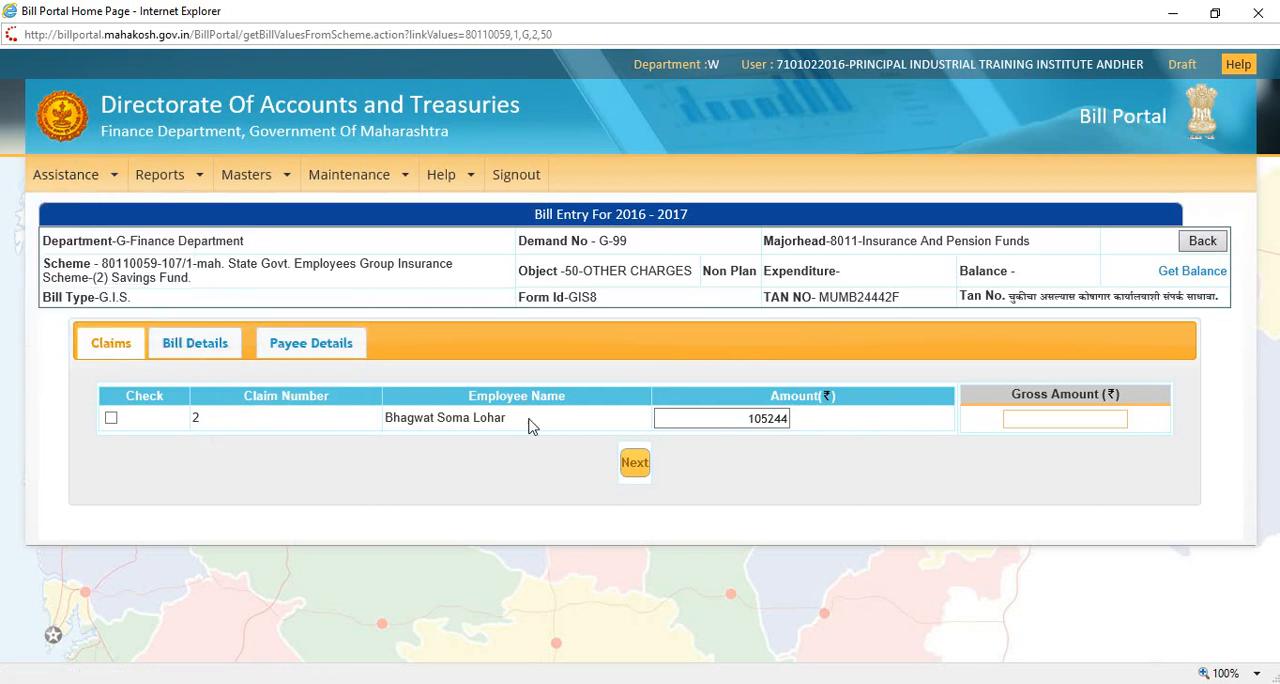
pyautogui.click(112, 420)
pyautogui.click(204, 352)
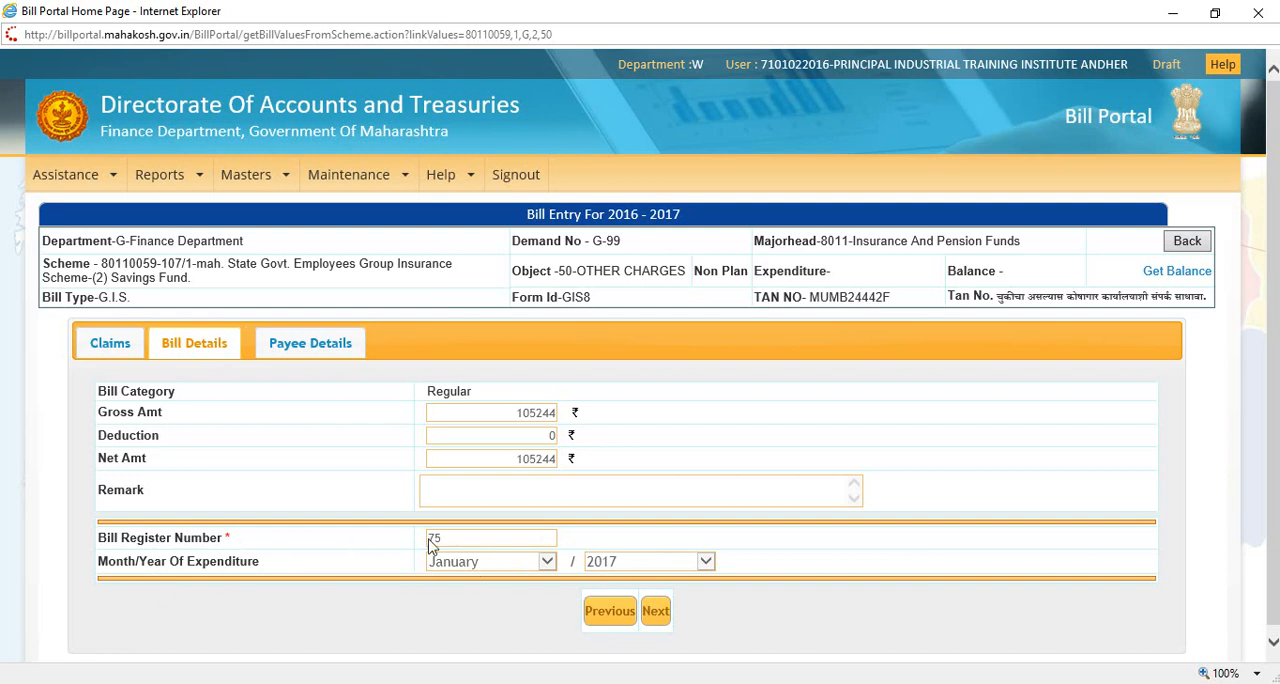
# Step: Set the bill's payee type to Registered Payee with the option Transfer to DDO
pyautogui.click(319, 345)
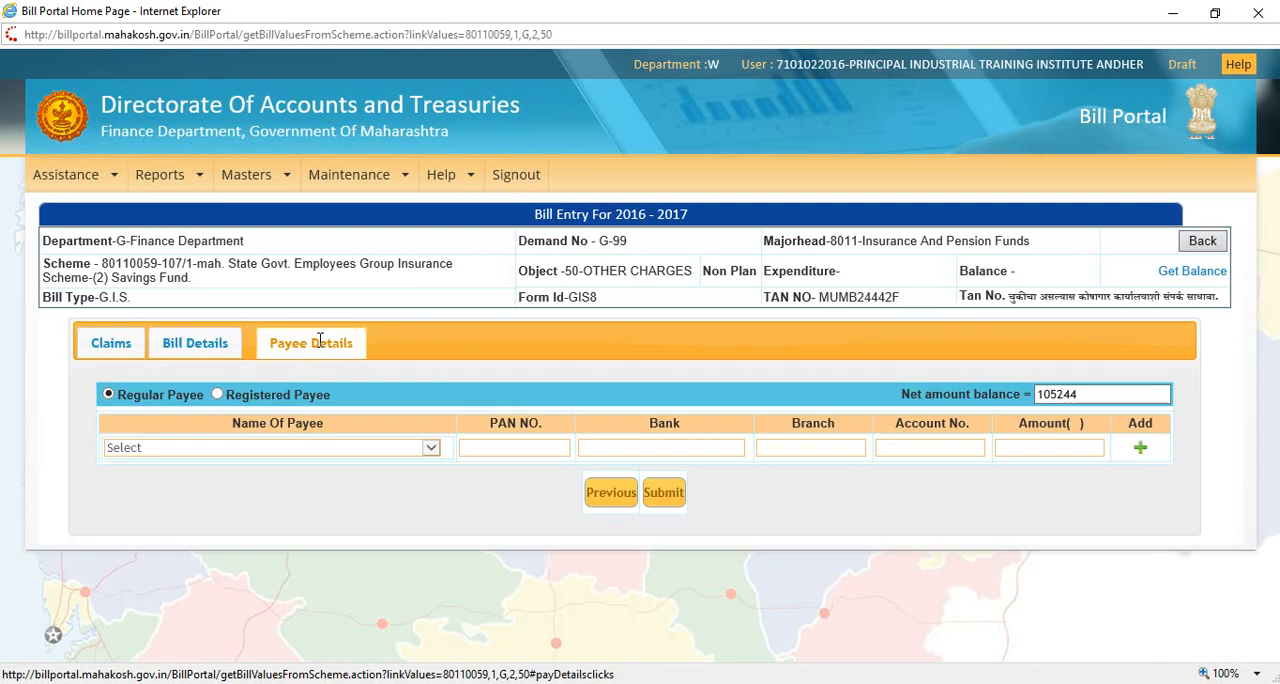
pyautogui.click(195, 454)
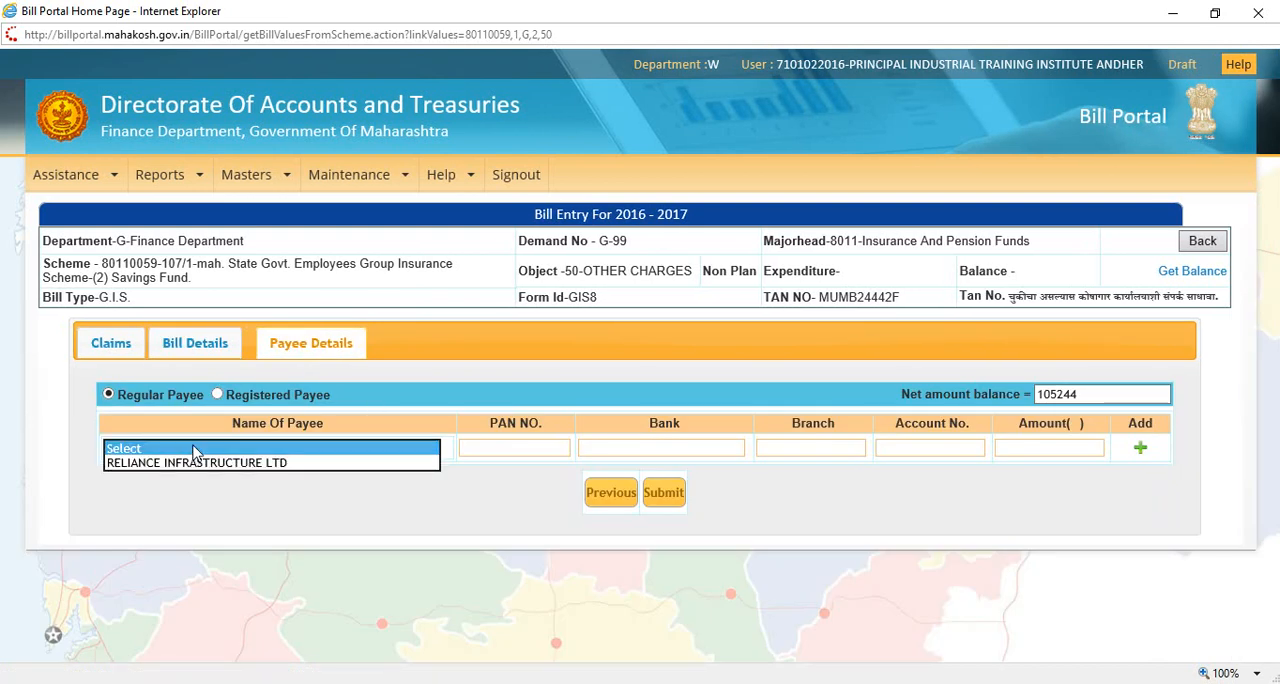
pyautogui.click(195, 448)
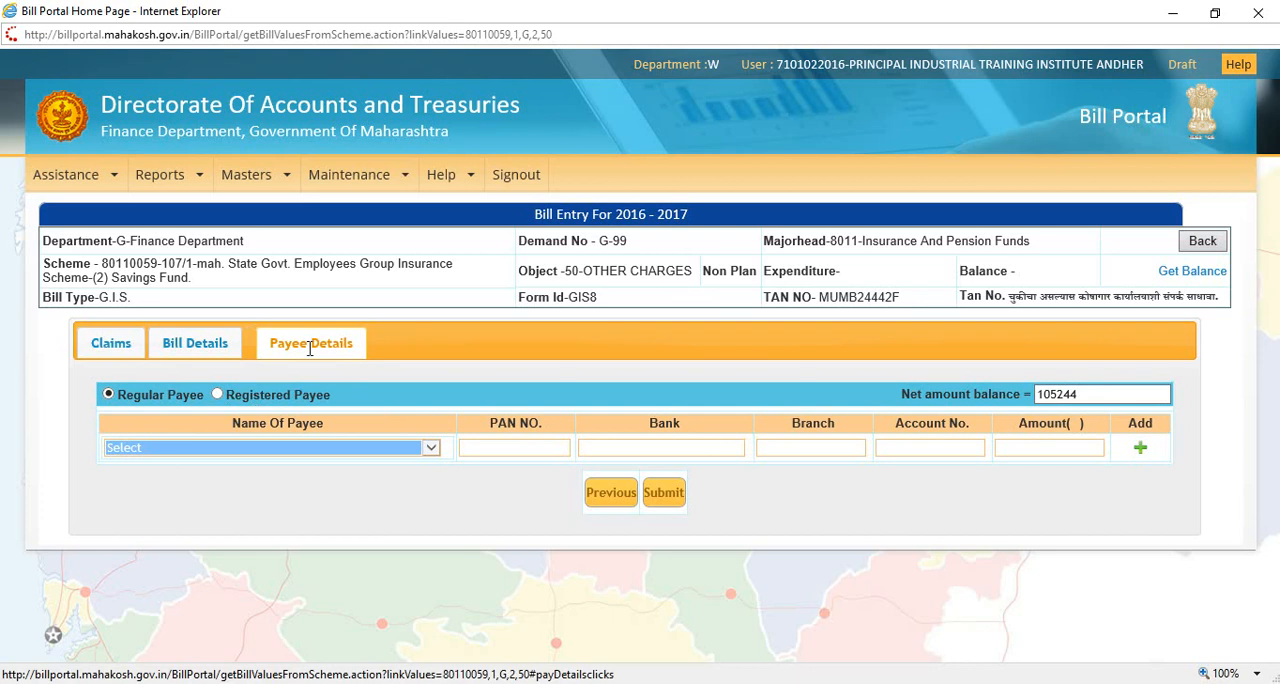
pyautogui.click(309, 451)
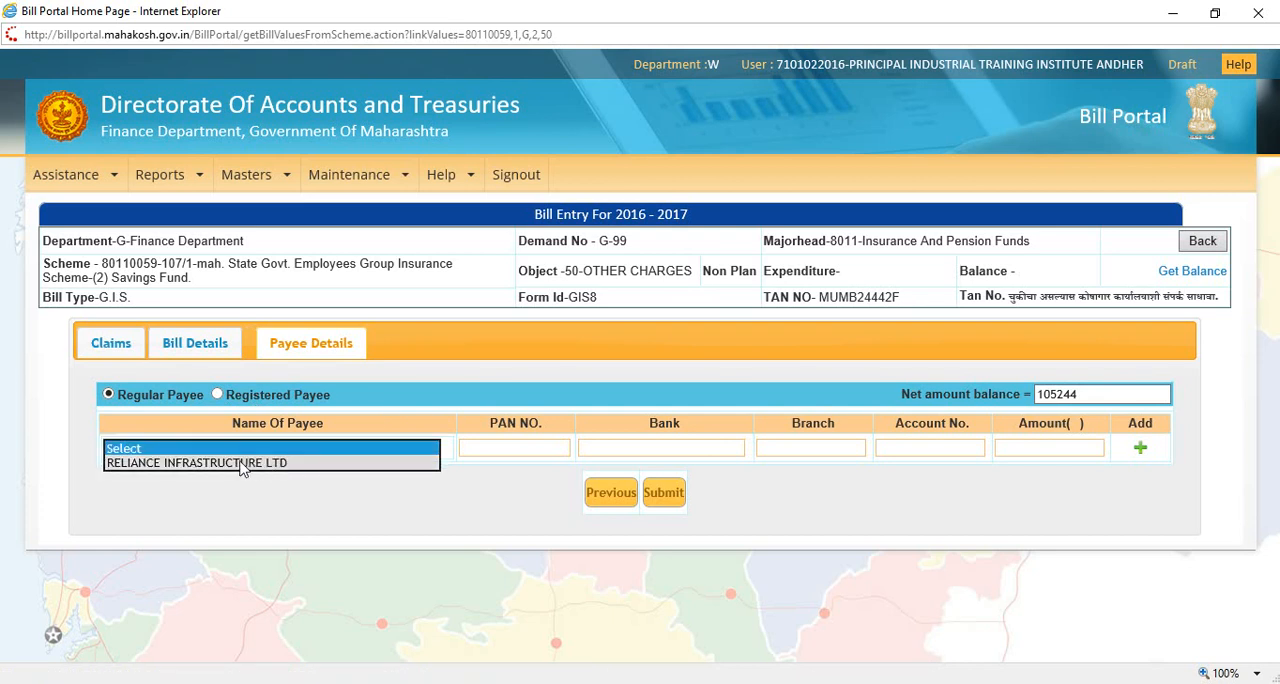
pyautogui.click(218, 395)
pyautogui.click(371, 400)
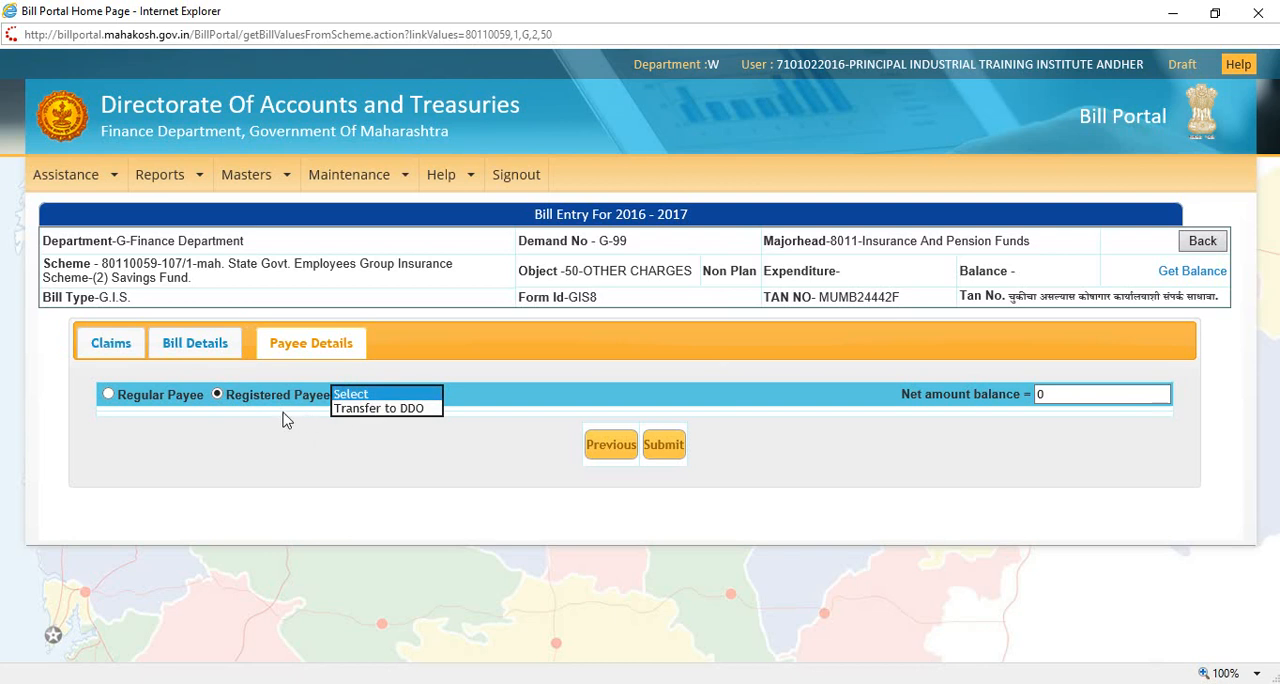
pyautogui.click(378, 409)
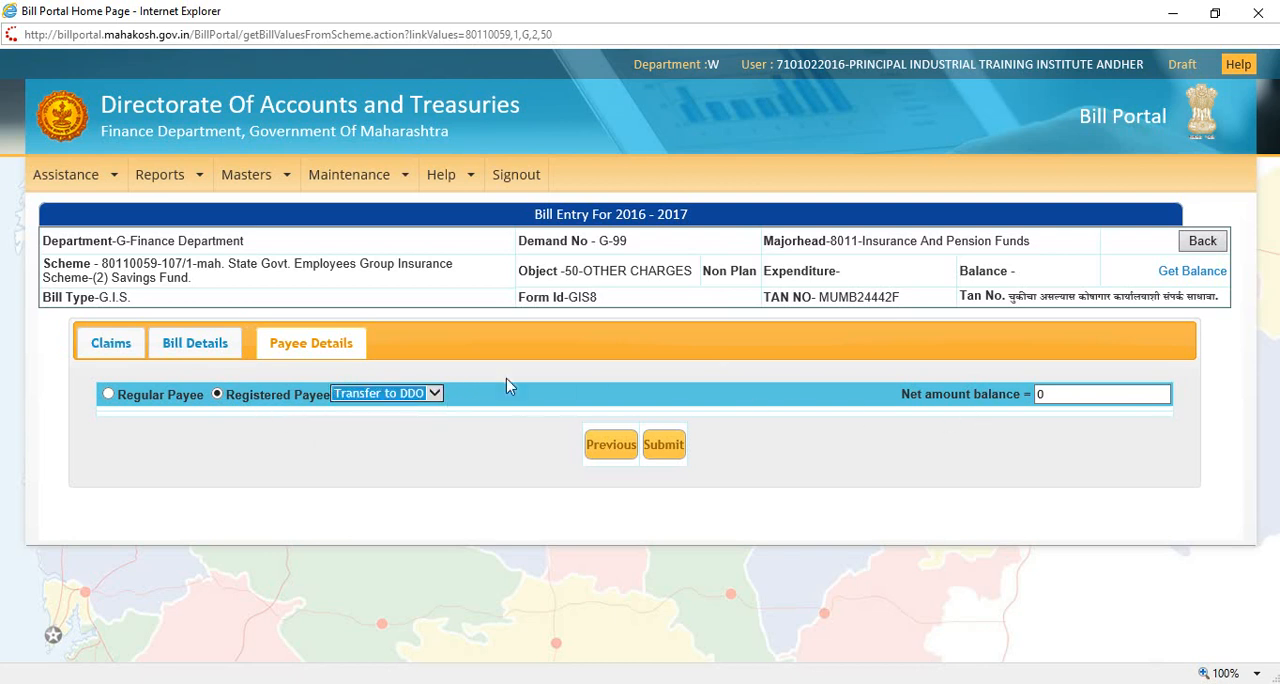
# Step: Check the net amount balance in the payee details against the amounts in the bill details
pyautogui.click(1071, 397)
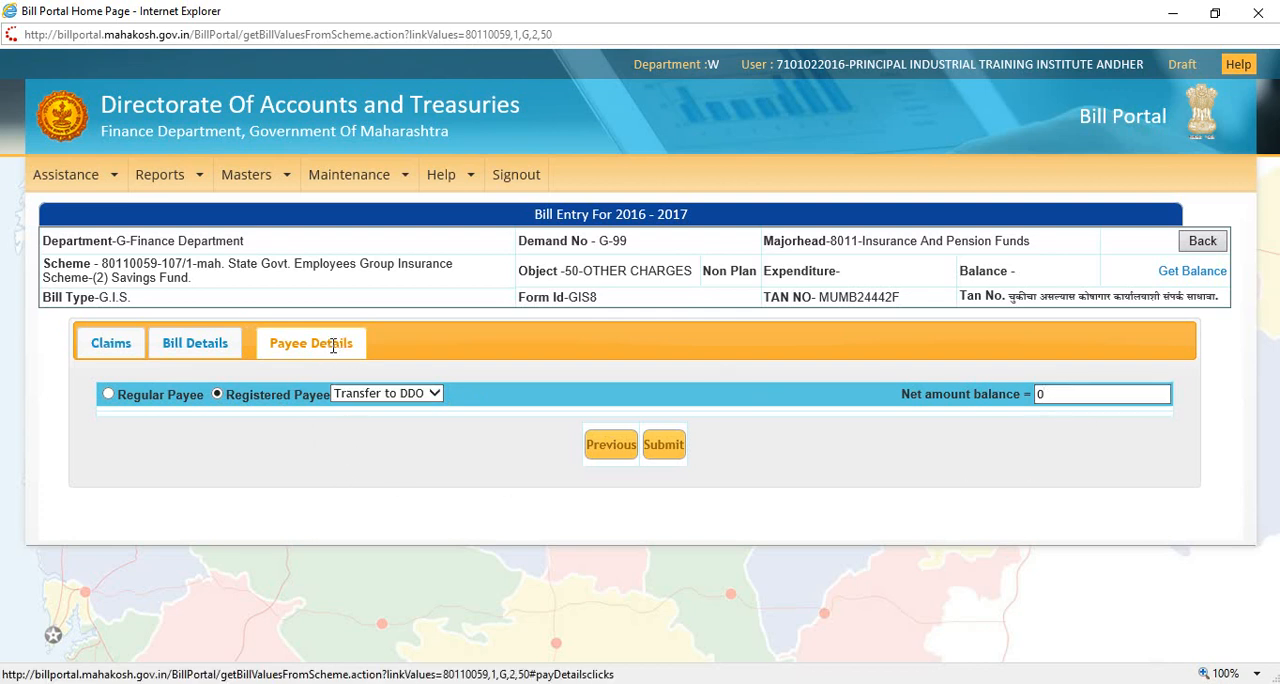
pyautogui.moveTo(1064, 395); pyautogui.dragTo(1031, 399)
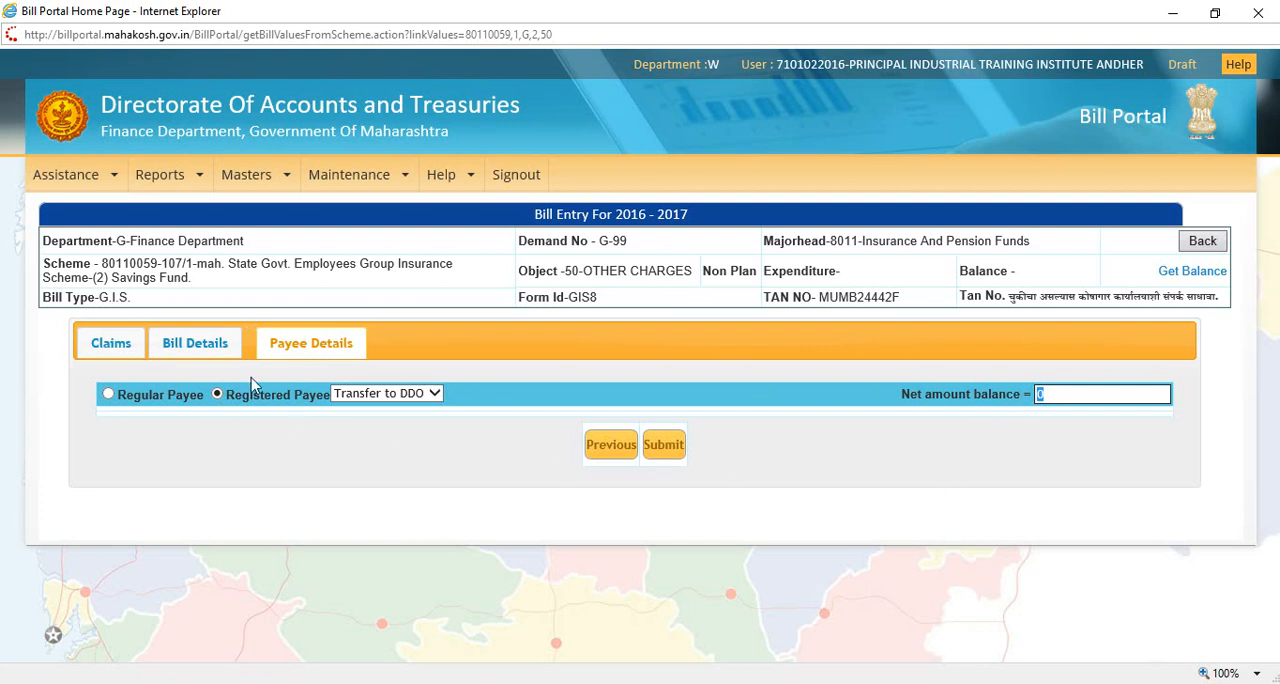
pyautogui.click(222, 343)
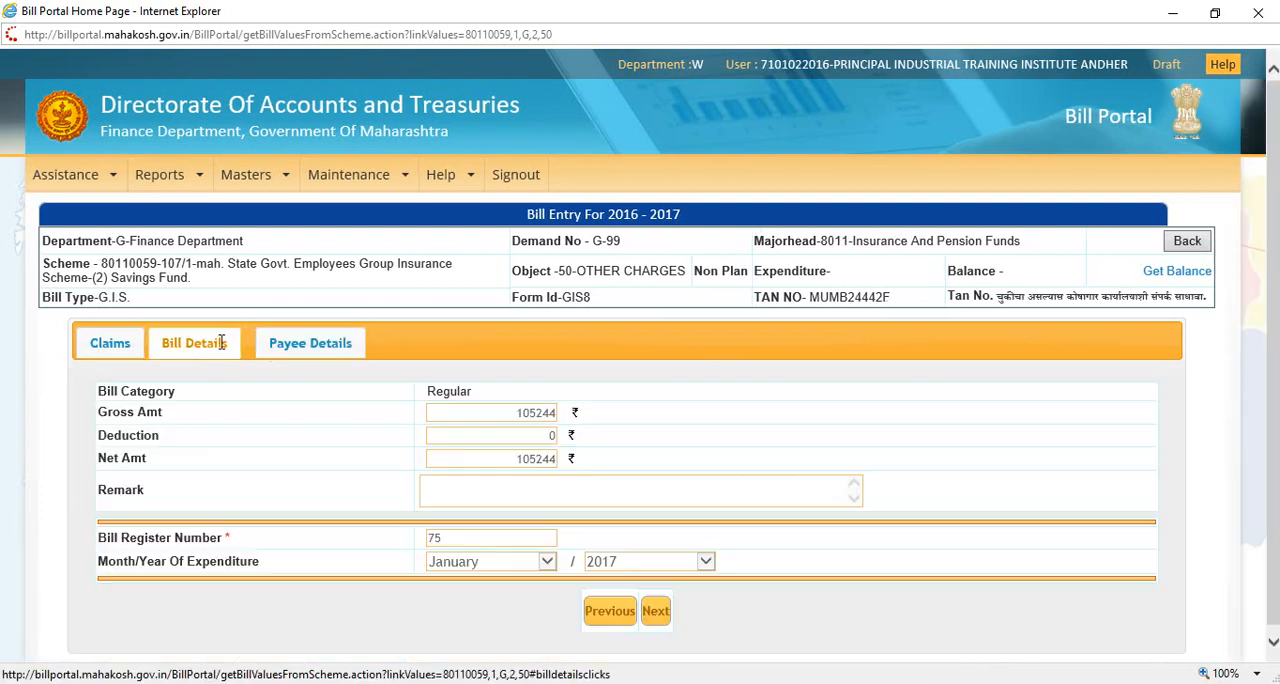
pyautogui.click(330, 346)
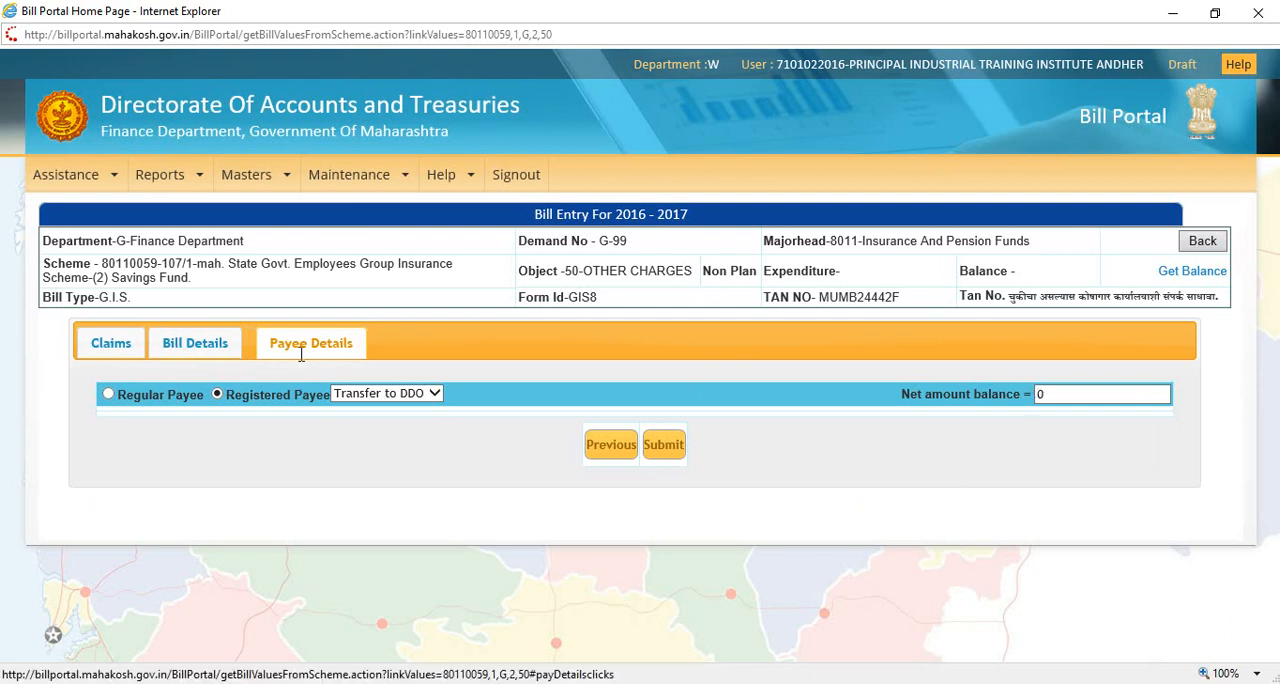
# Step: Review the bill details and the included claim of the bill entry
pyautogui.click(208, 352)
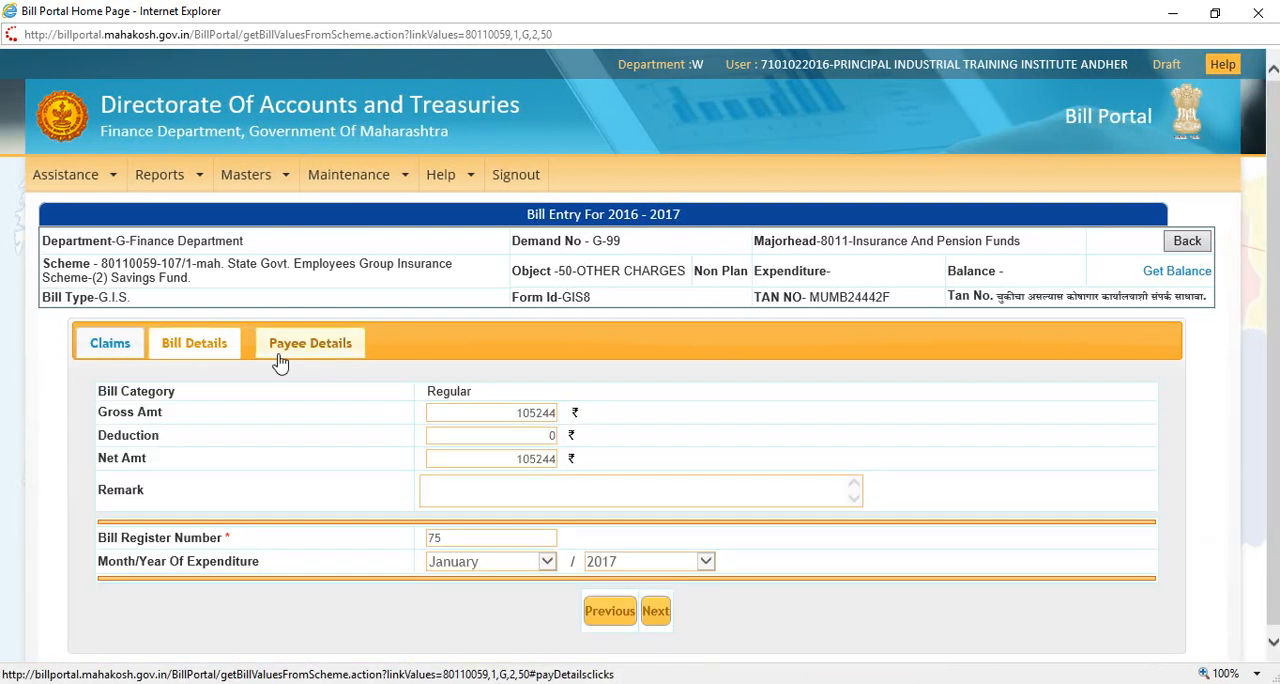
pyautogui.click(112, 350)
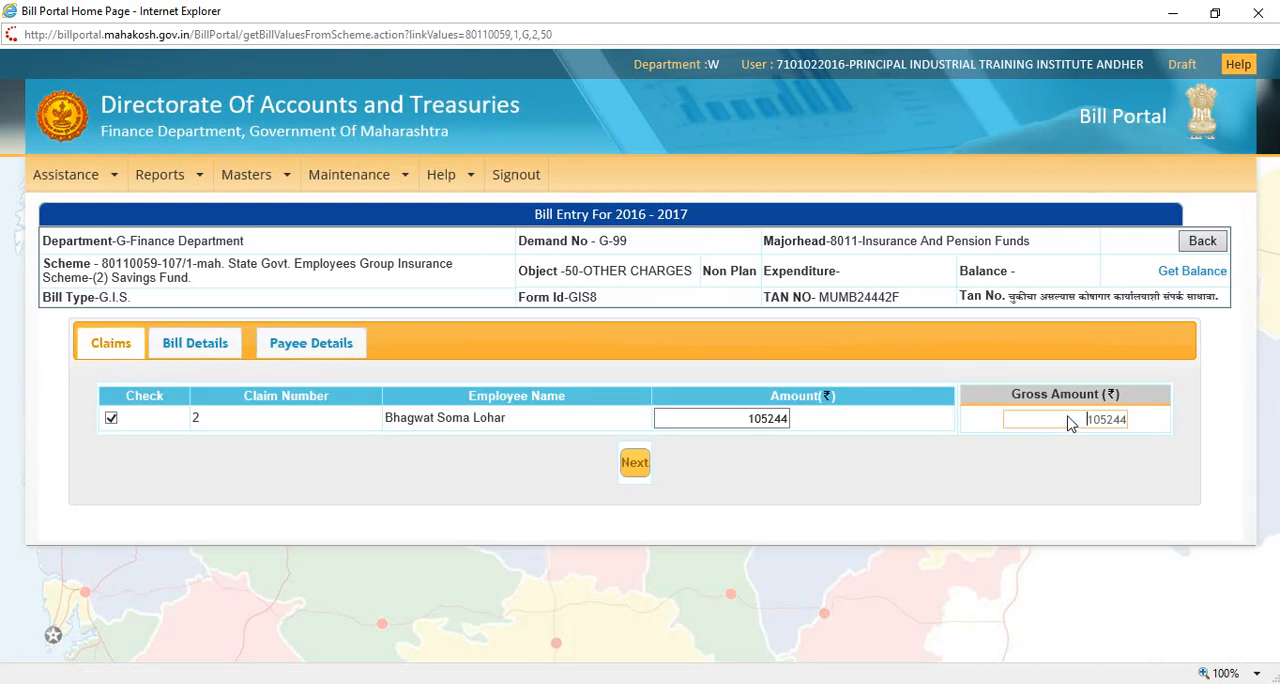
pyautogui.click(204, 345)
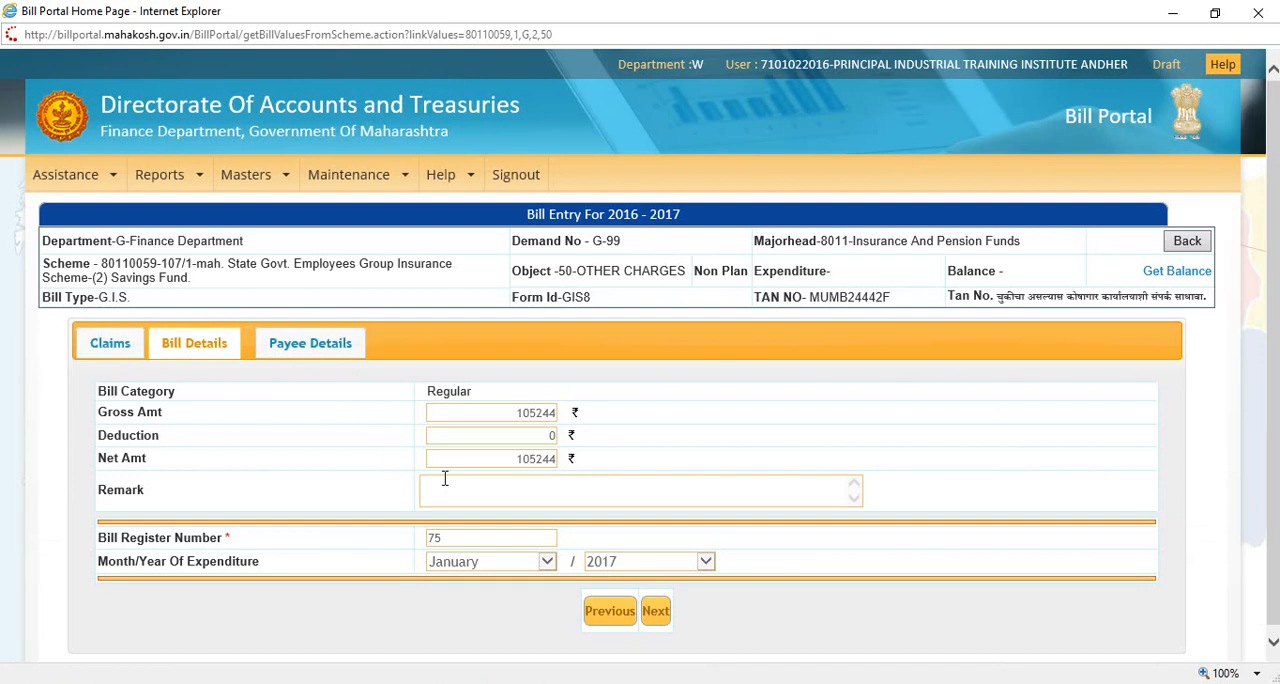
# Step: Compare the net amount balance for a Regular Payee with that for a Registered Payee using Transfer to DDO
pyautogui.click(314, 333)
pyautogui.click(408, 392)
pyautogui.click(395, 380)
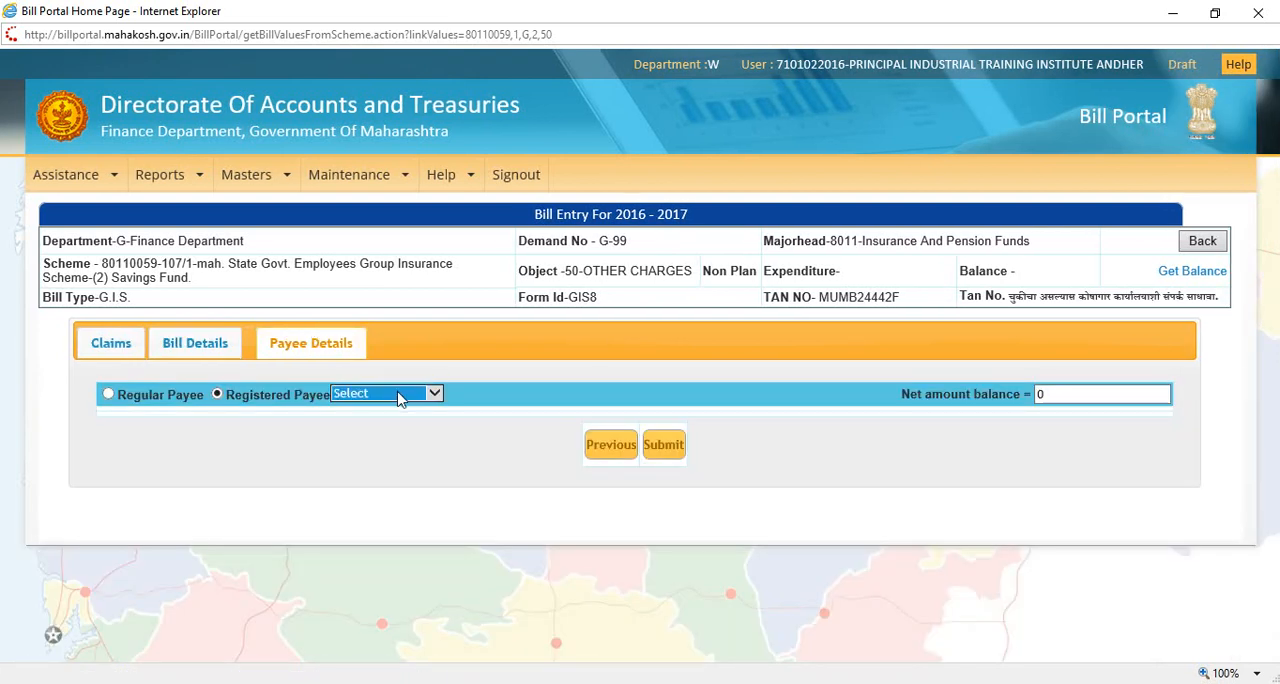
pyautogui.click(109, 395)
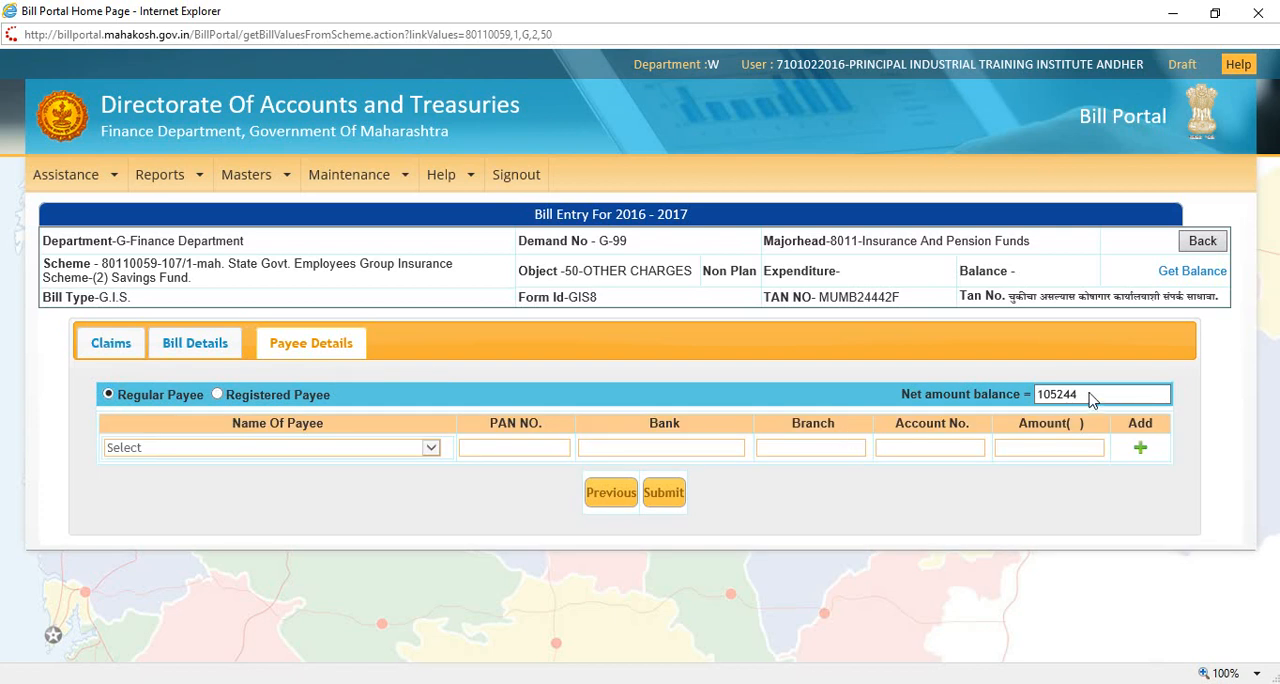
pyautogui.click(217, 394)
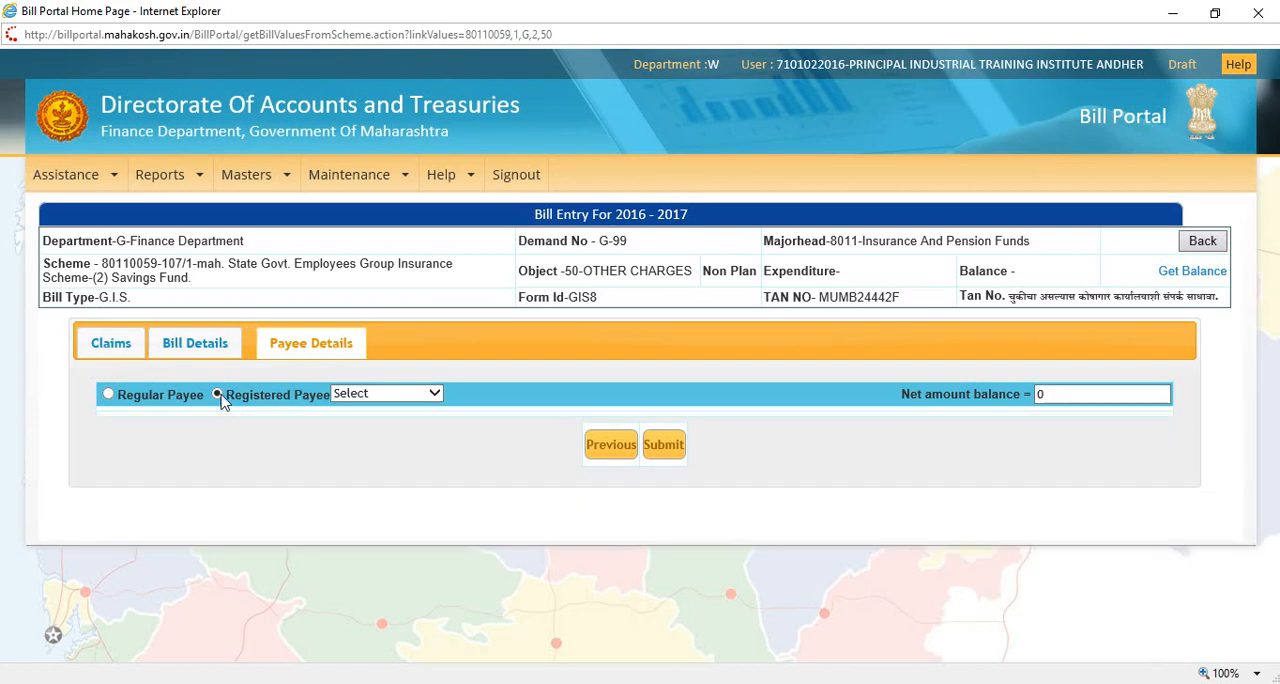
pyautogui.click(385, 400)
pyautogui.click(386, 414)
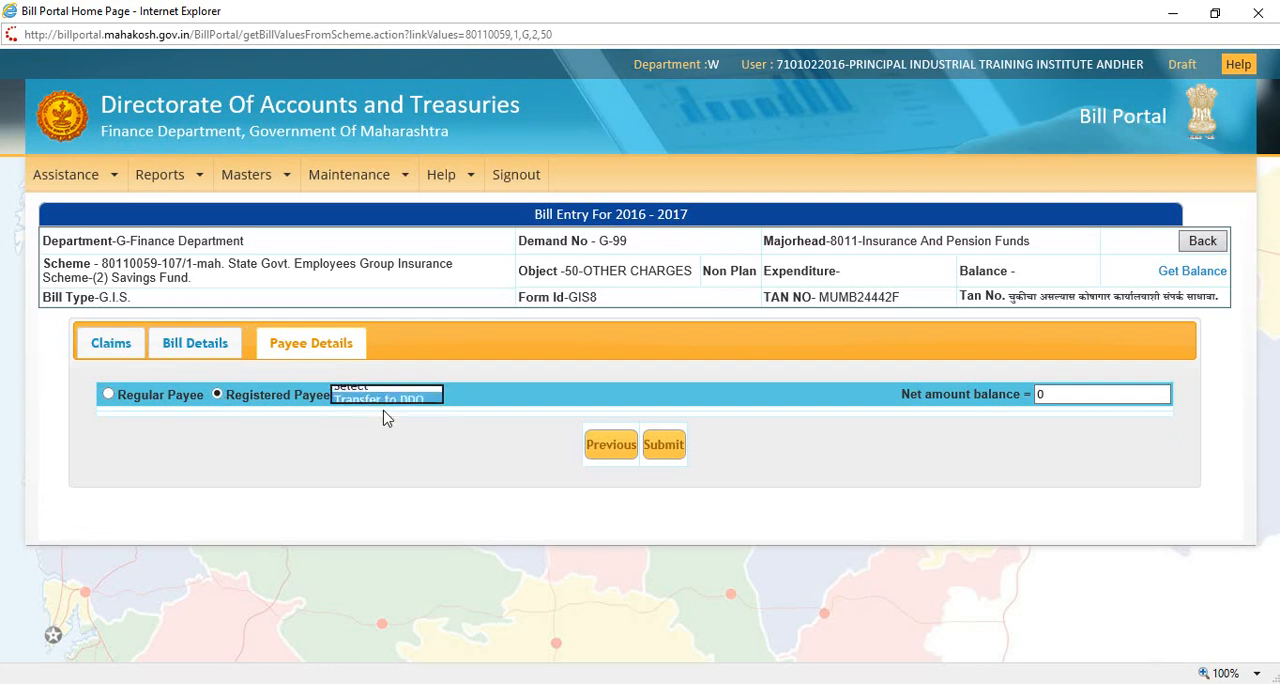
pyautogui.click(479, 402)
pyautogui.click(1062, 400)
pyautogui.doubleClick(1060, 400)
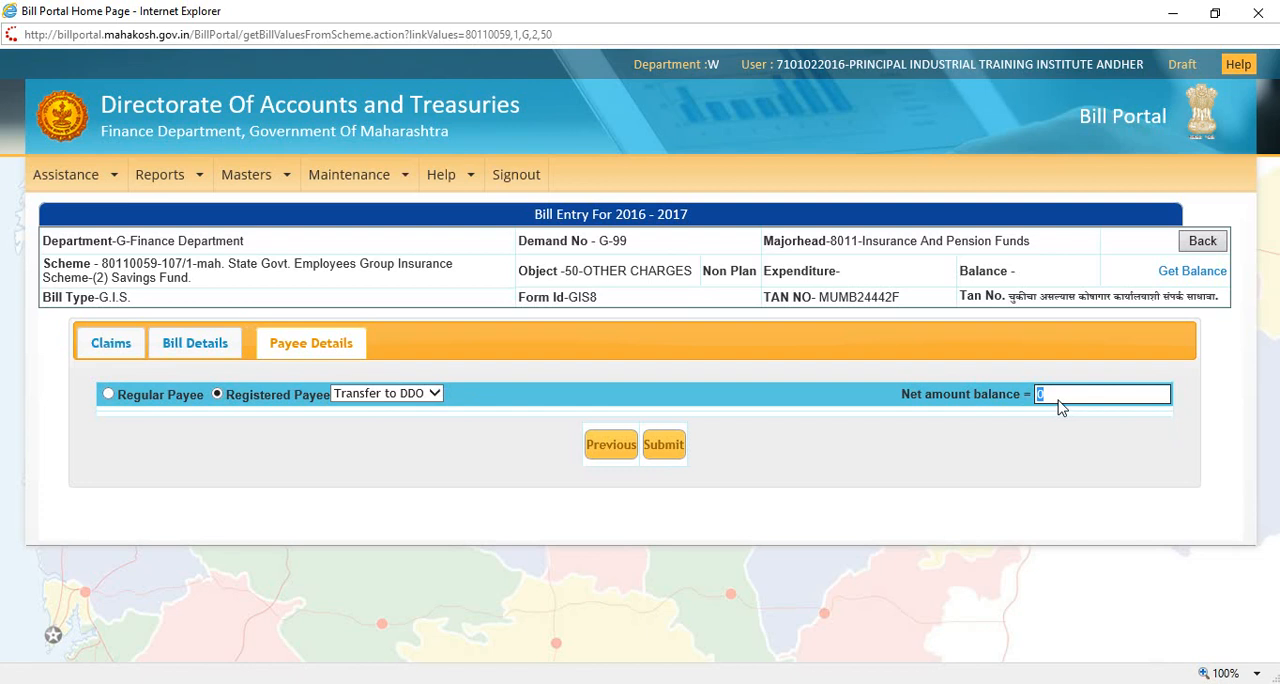
# Step: Recheck the bill details and the claim amount, and return to the payee details
pyautogui.click(200, 345)
pyautogui.click(90, 347)
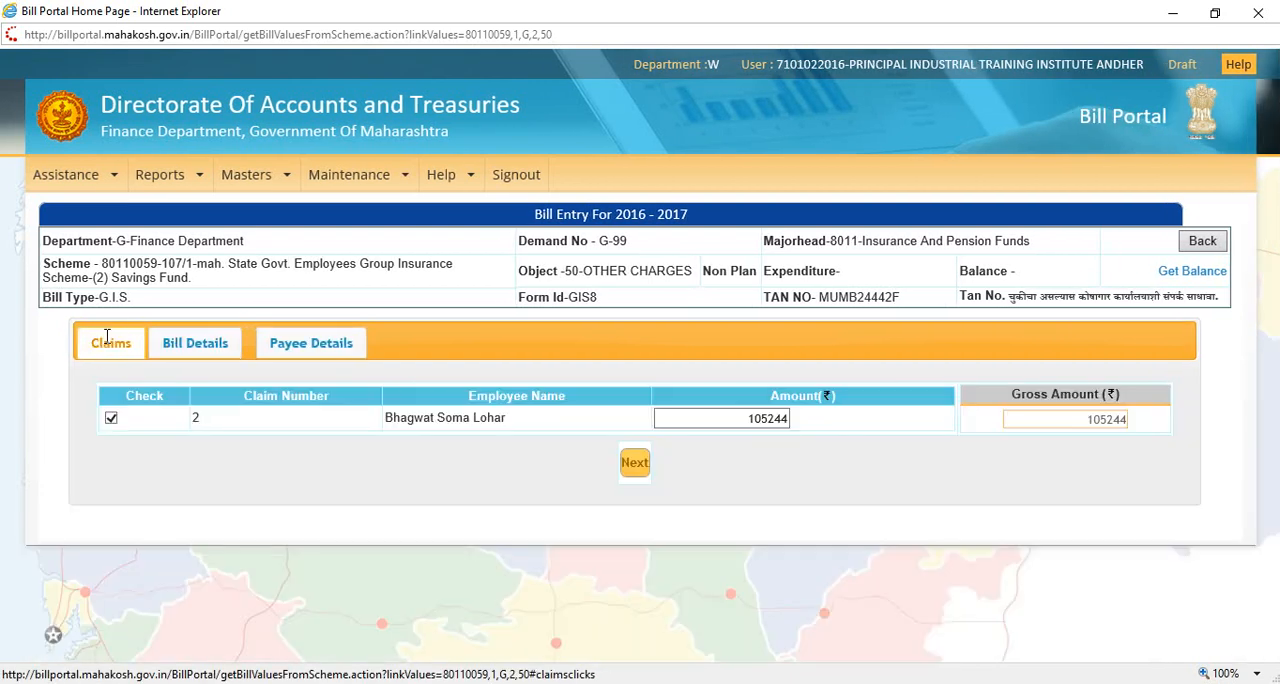
pyautogui.click(199, 345)
pyautogui.click(296, 345)
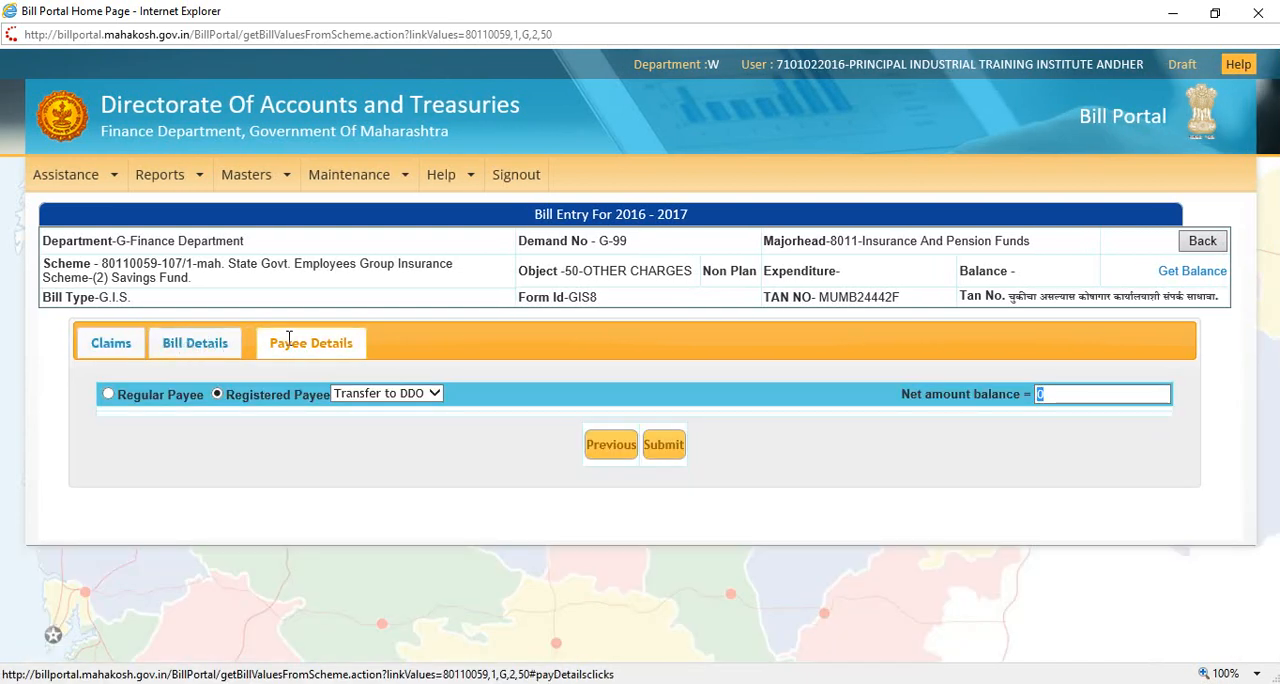
# Step: Switch the bill to Regular Payee and look through the available payee names
pyautogui.click(109, 395)
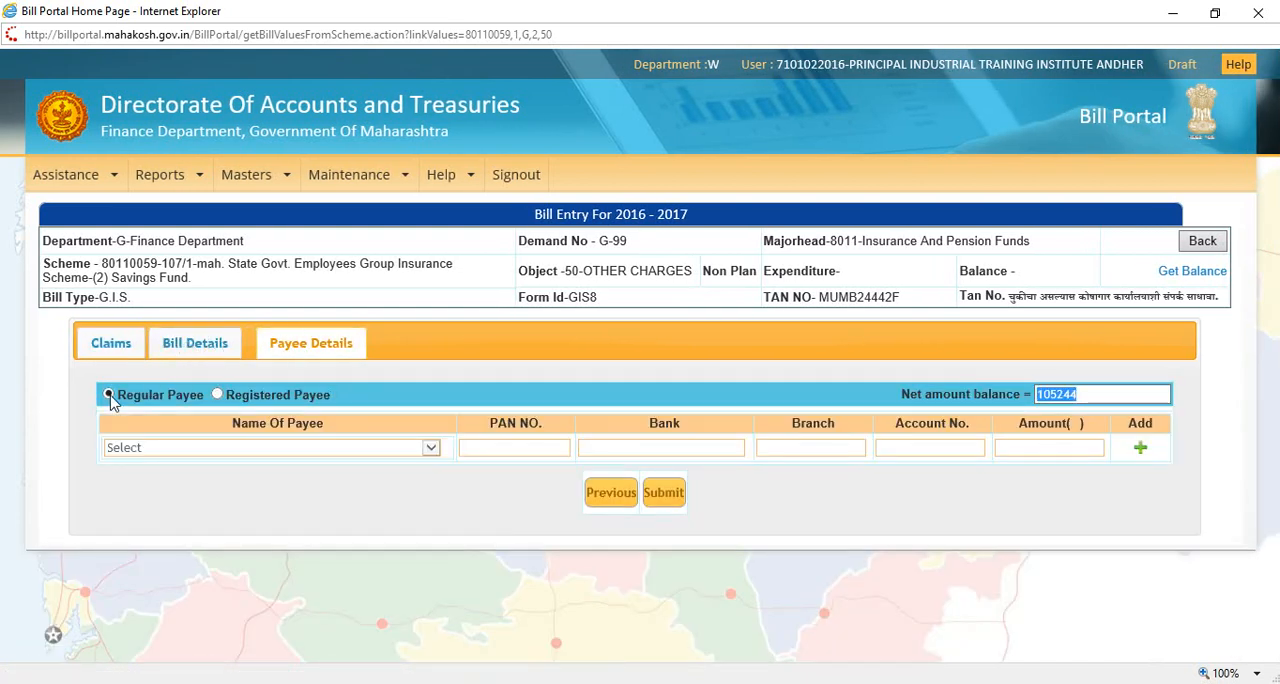
pyautogui.click(178, 449)
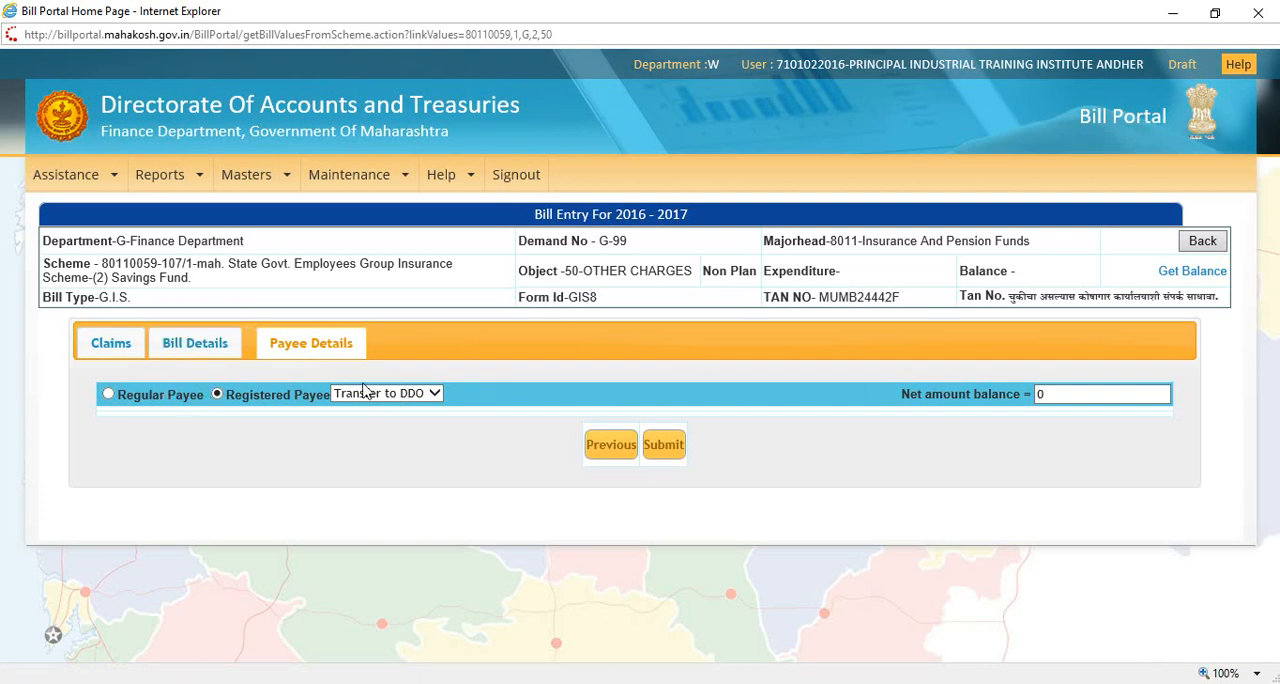
pyautogui.click(1048, 395)
pyautogui.click(110, 395)
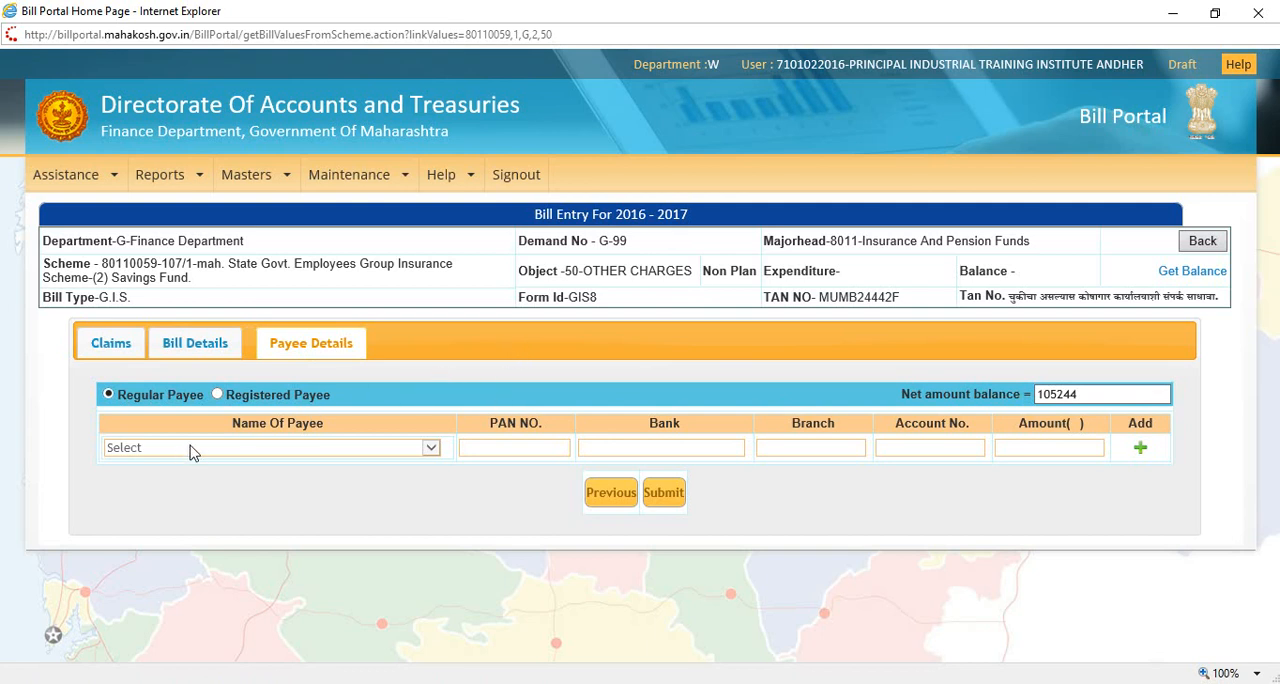
pyautogui.click(302, 448)
pyautogui.click(268, 502)
# Step: Open the Payee Master and enter the employee's full name as the new payee's name
pyautogui.moveTo(270, 180)
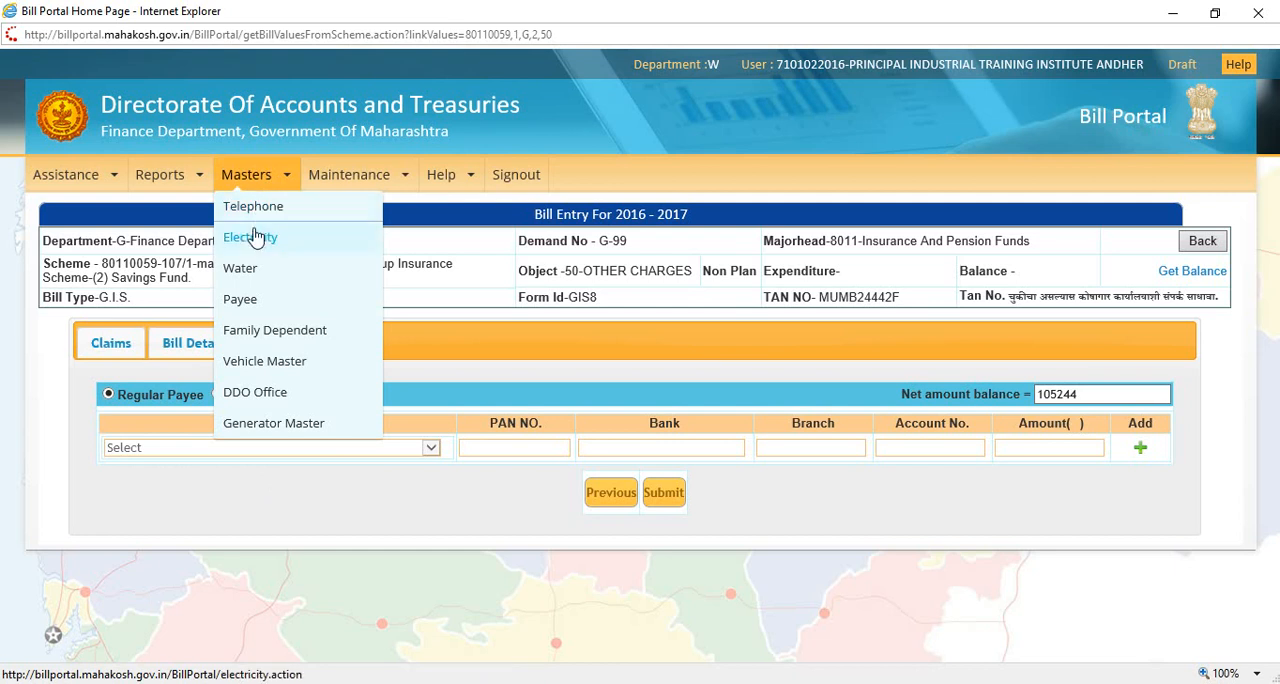
pyautogui.click(246, 299)
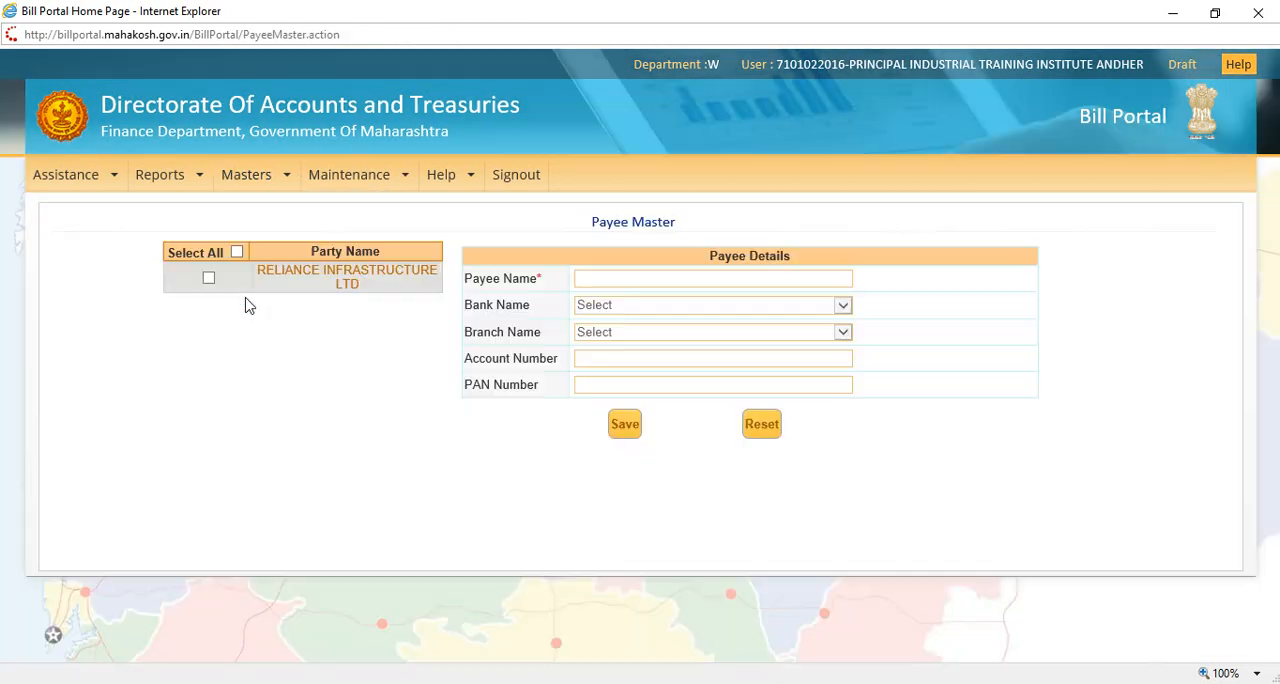
pyautogui.click(607, 281)
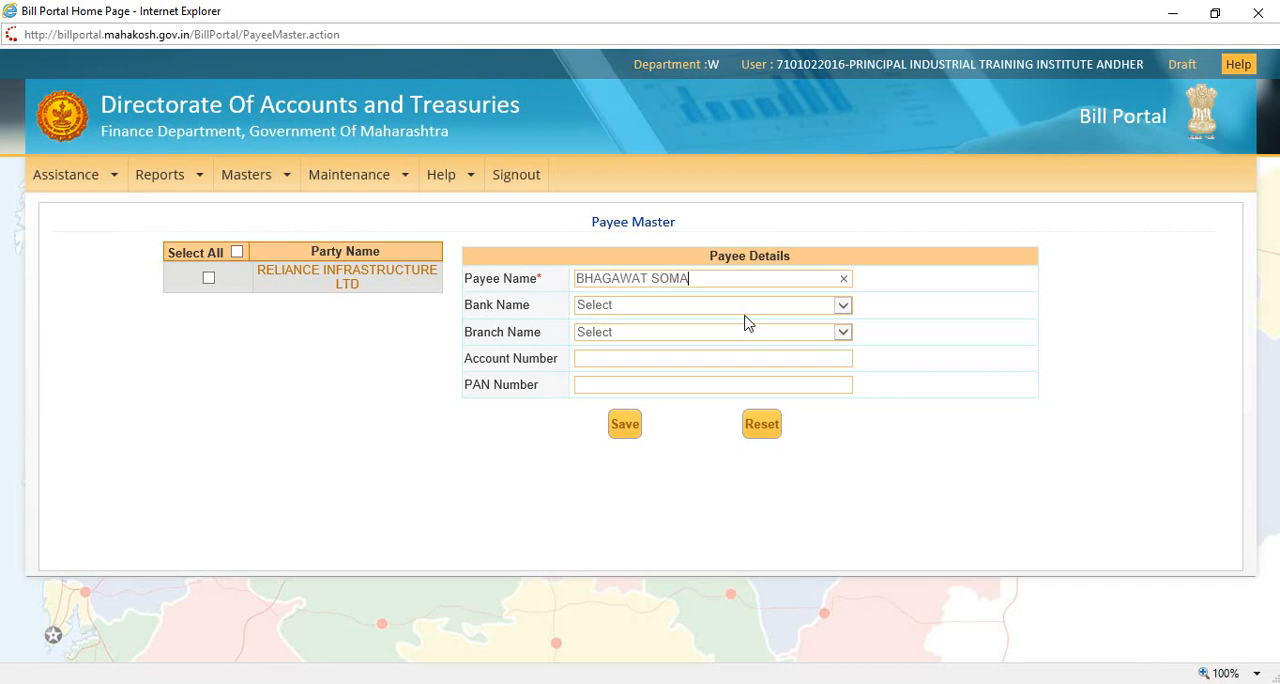
pyautogui.press('Tab')
# Step: Set the new payee's bank to INDIAN BANK and the branch to Khardanda
pyautogui.click(744, 309)
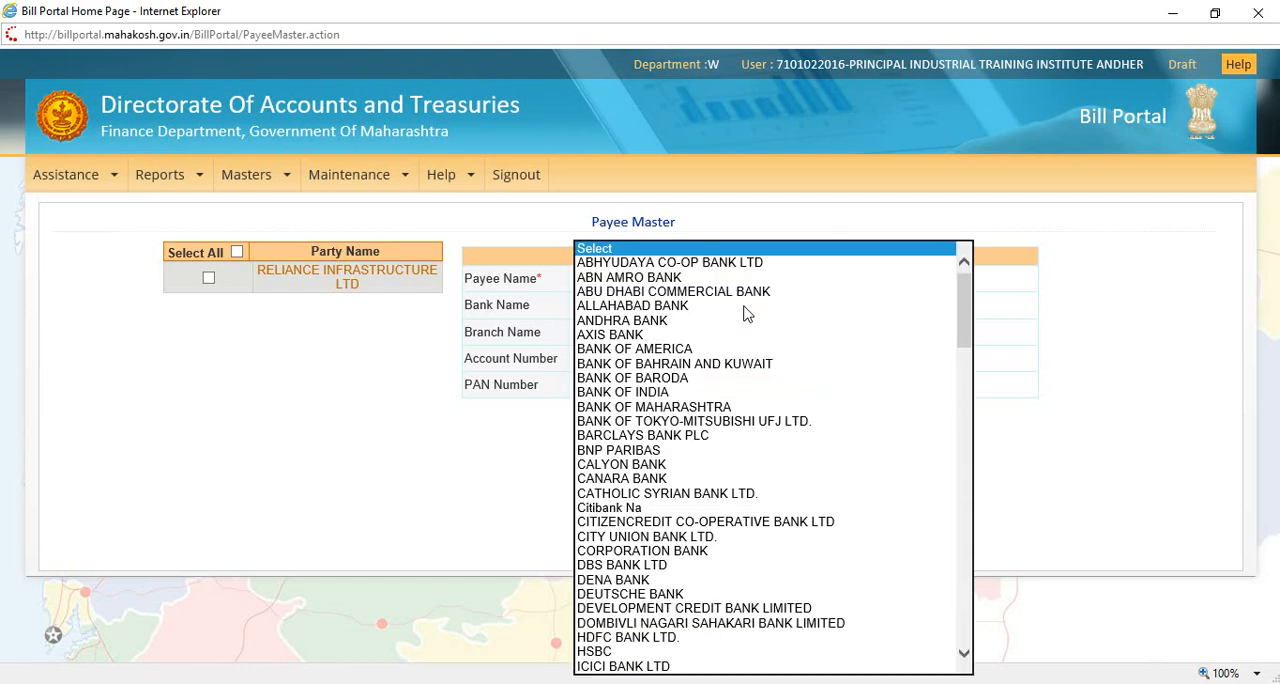
pyautogui.scroll(-1, 625, 330)
pyautogui.scroll(-5, 625, 330)
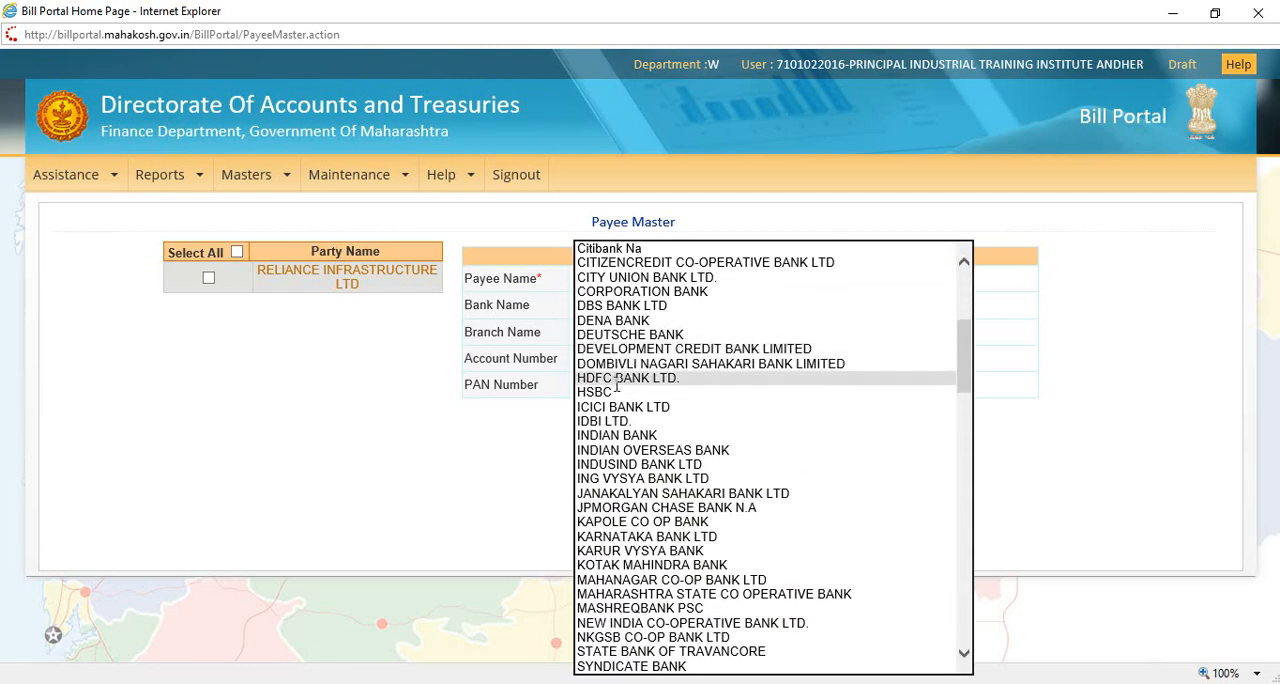
pyautogui.click(617, 436)
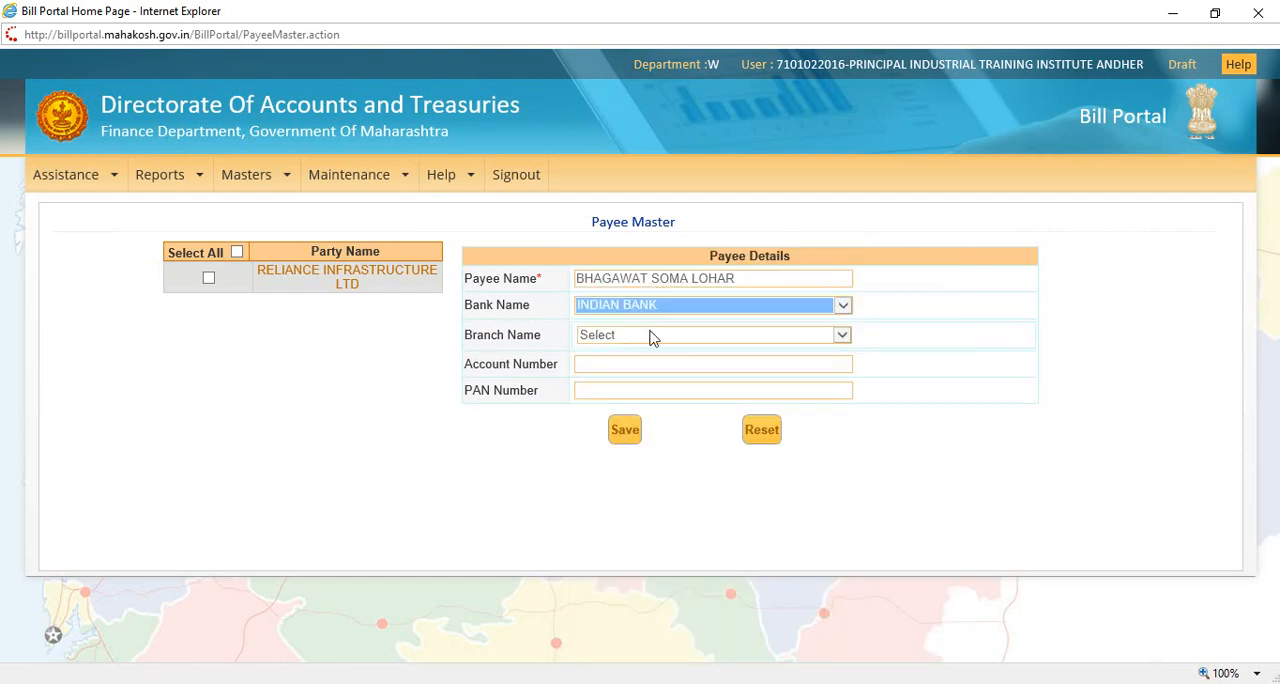
pyautogui.click(615, 338)
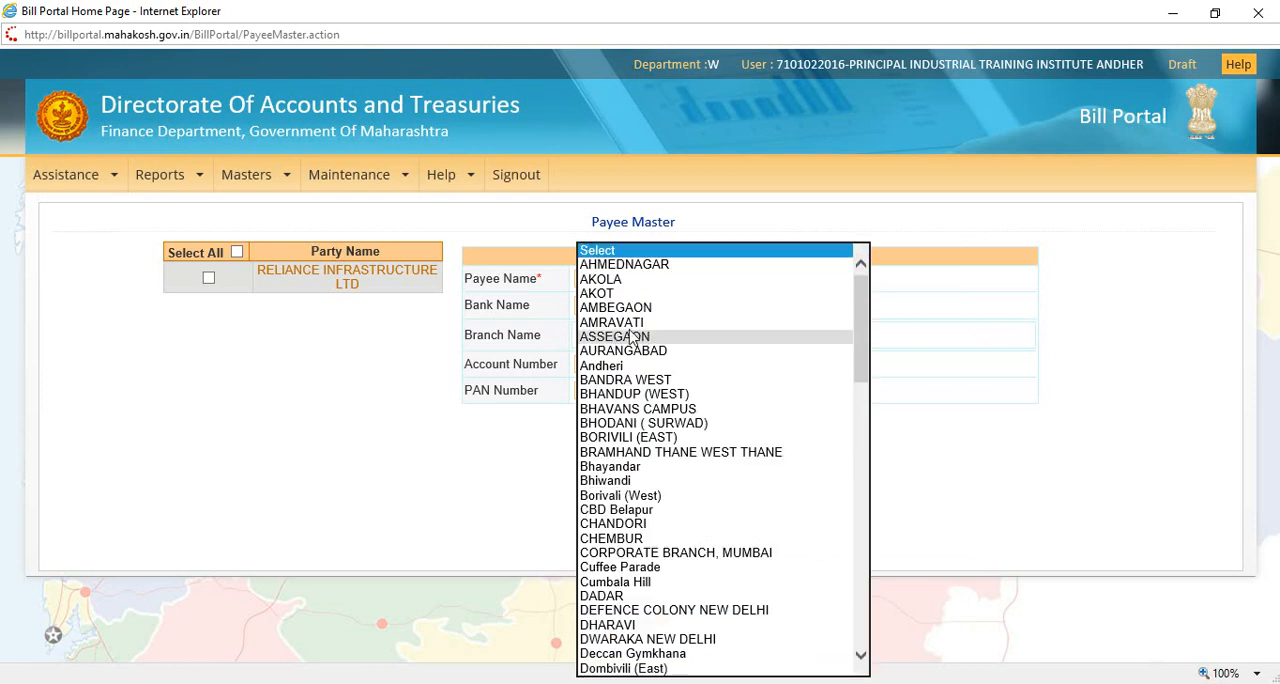
pyautogui.scroll(-10, 630, 350)
pyautogui.scroll(-15, 633, 352)
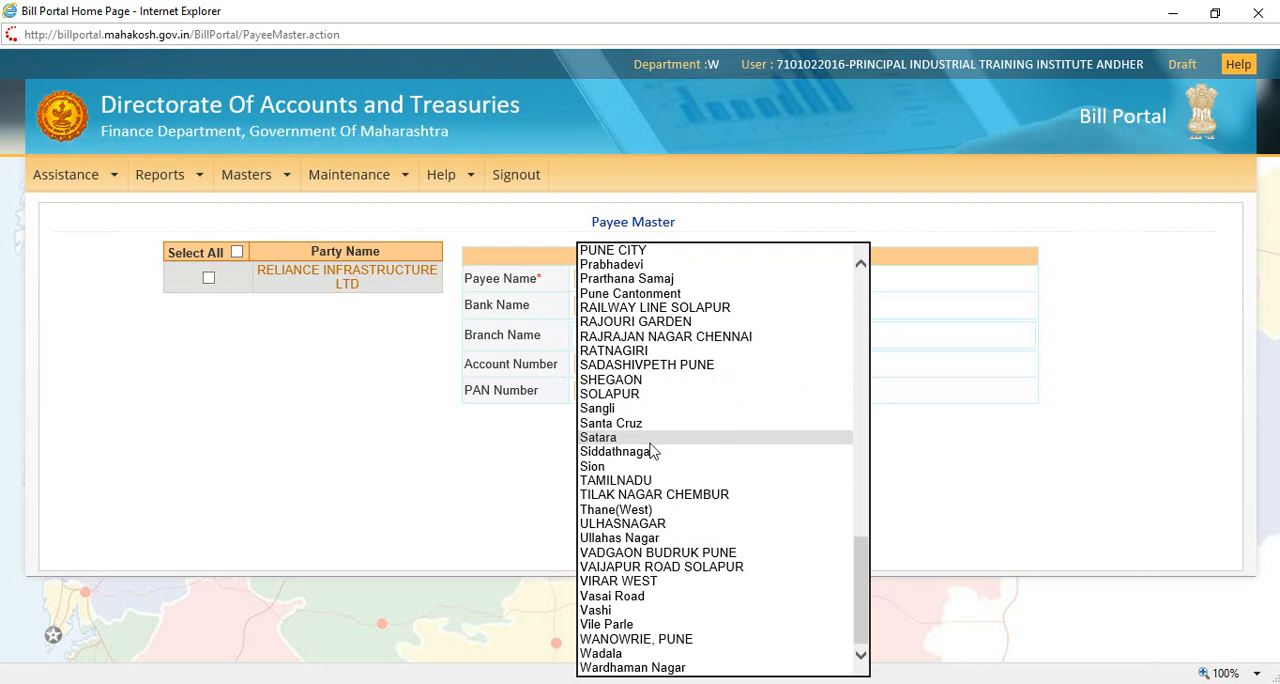
pyautogui.scroll(2, 652, 445)
pyautogui.scroll(15, 652, 443)
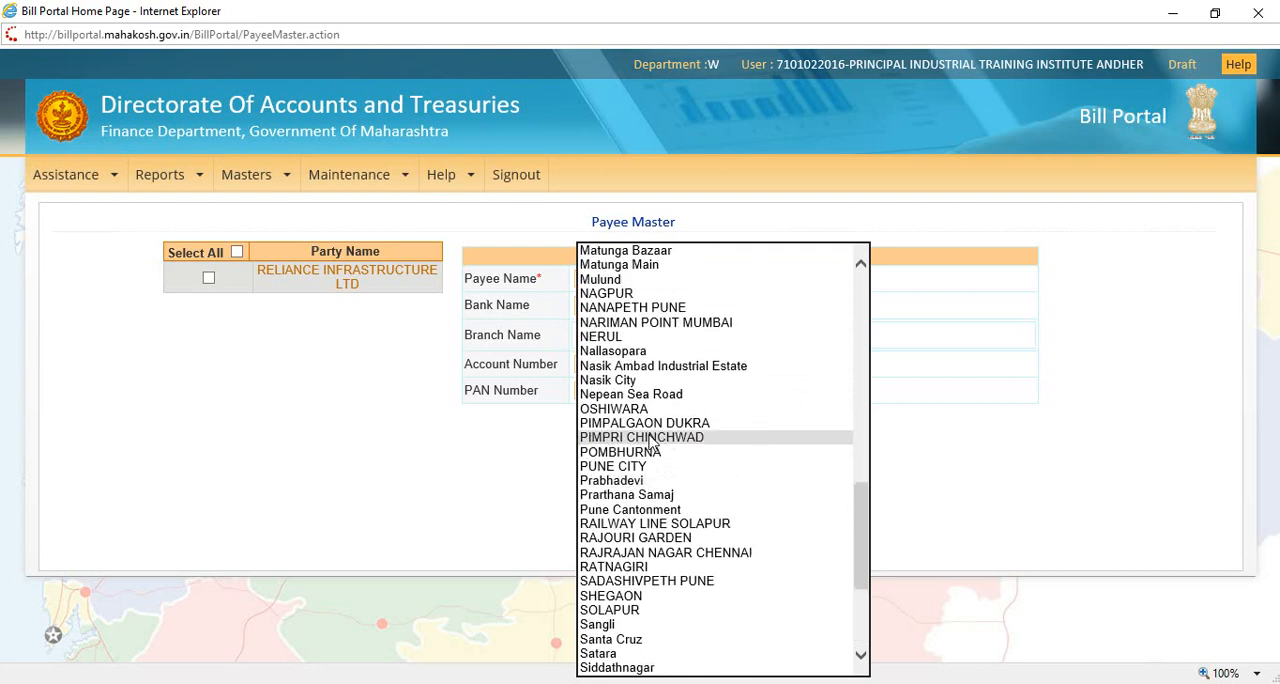
pyautogui.scroll(-2, 650, 441)
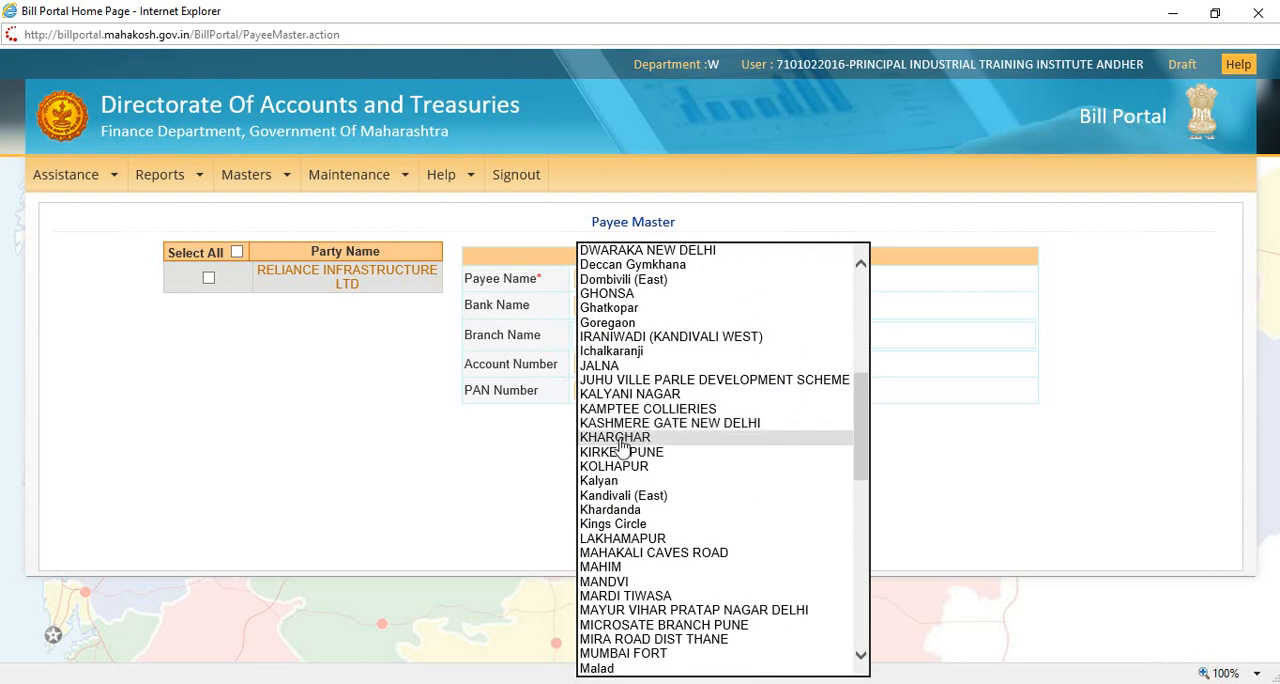
pyautogui.click(626, 512)
# Step: Enter the payee's account number and PAN number, and save the payee
pyautogui.click(632, 364)
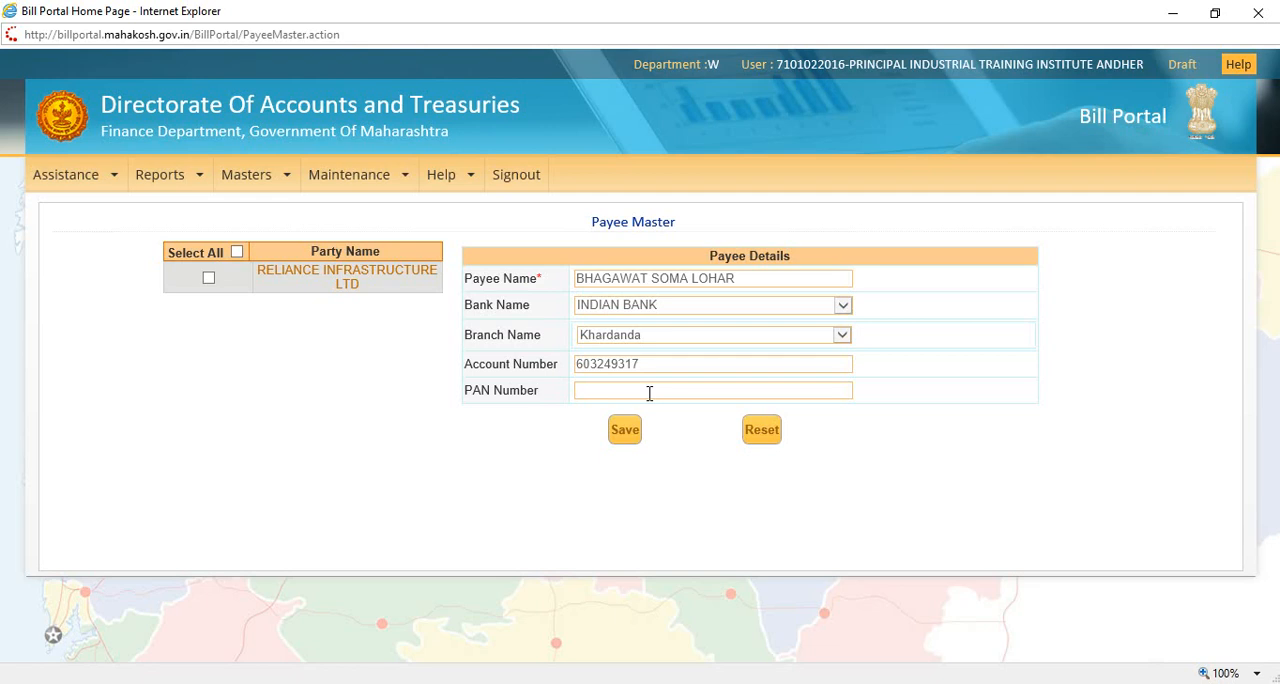
pyautogui.click(625, 431)
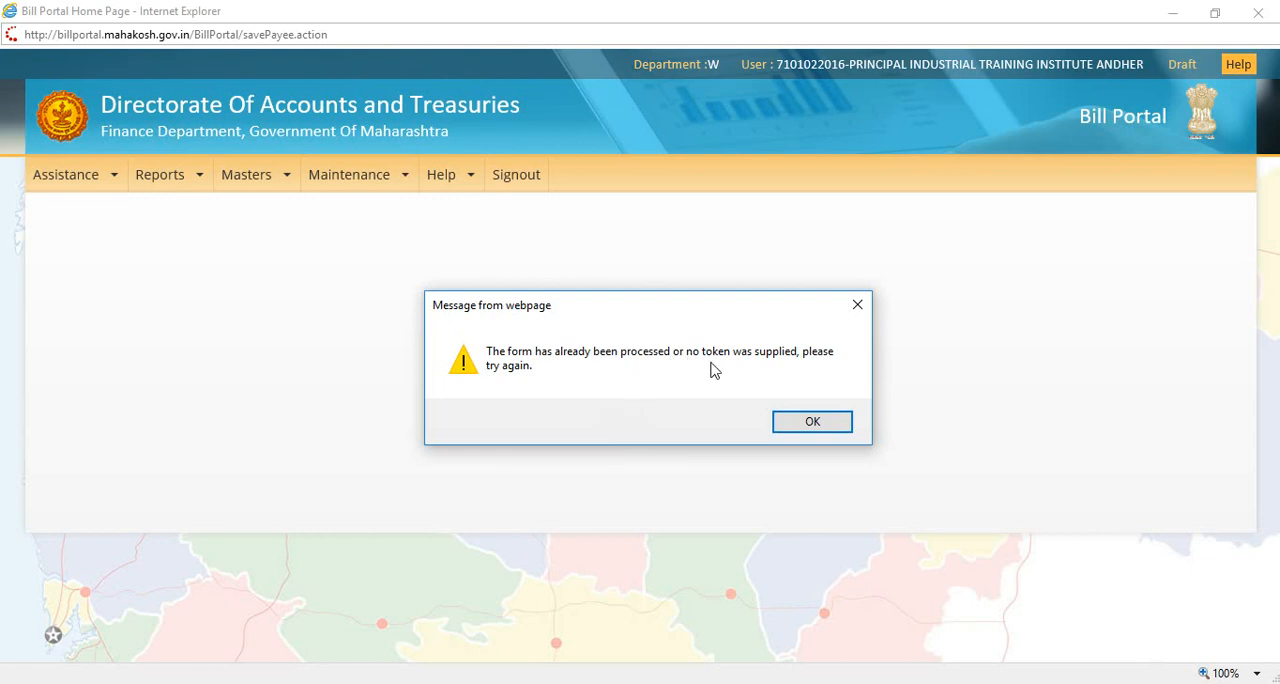
# Step: Dismiss the error message, return to the payee form and try to save the payee again
pyautogui.click(813, 424)
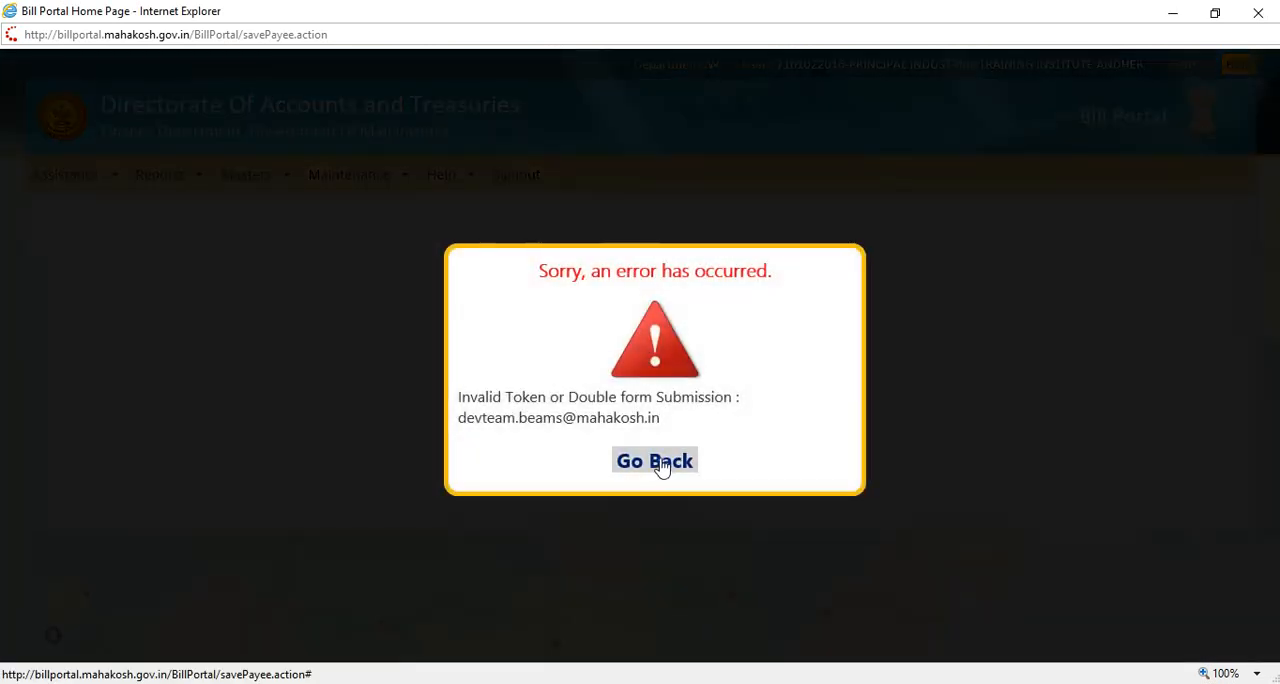
pyautogui.click(660, 466)
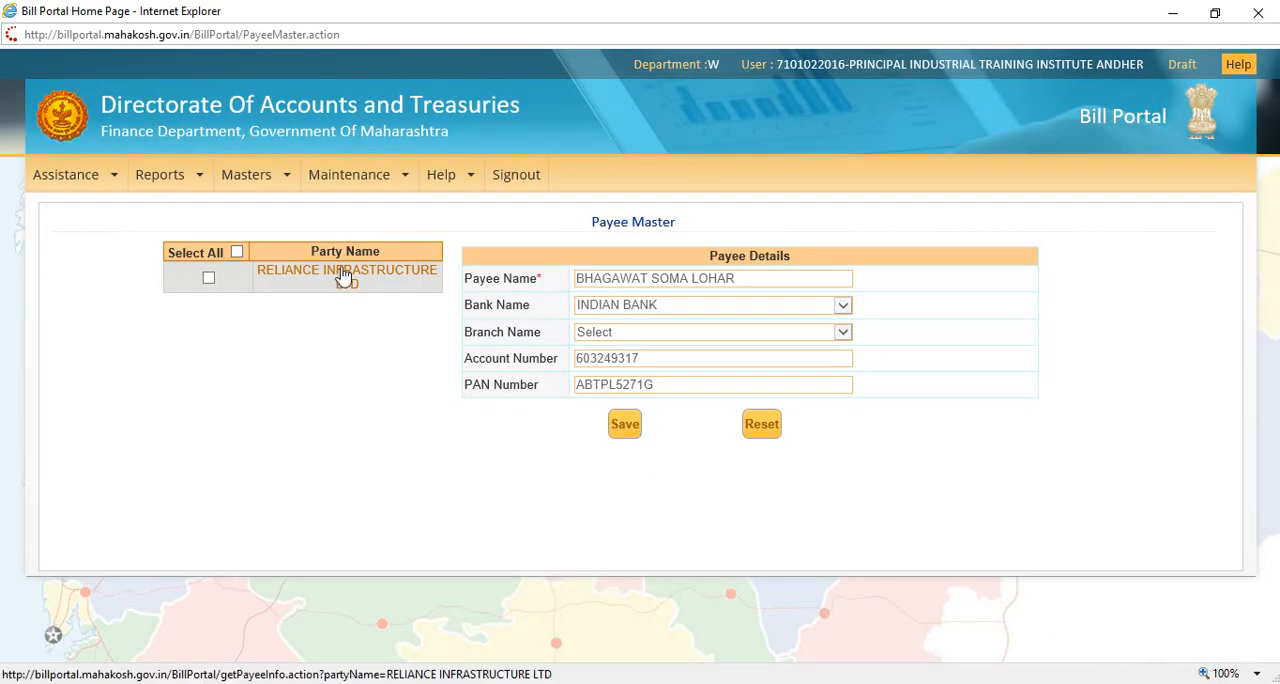
pyautogui.moveTo(234, 187)
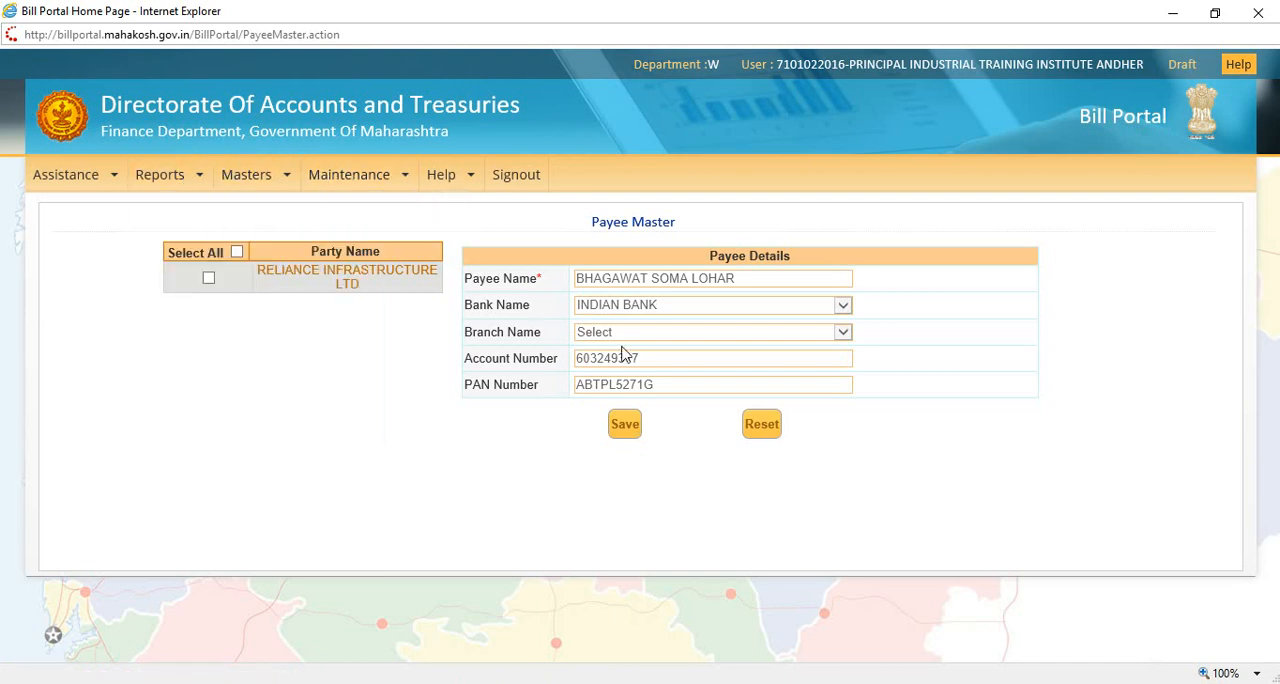
pyautogui.click(624, 426)
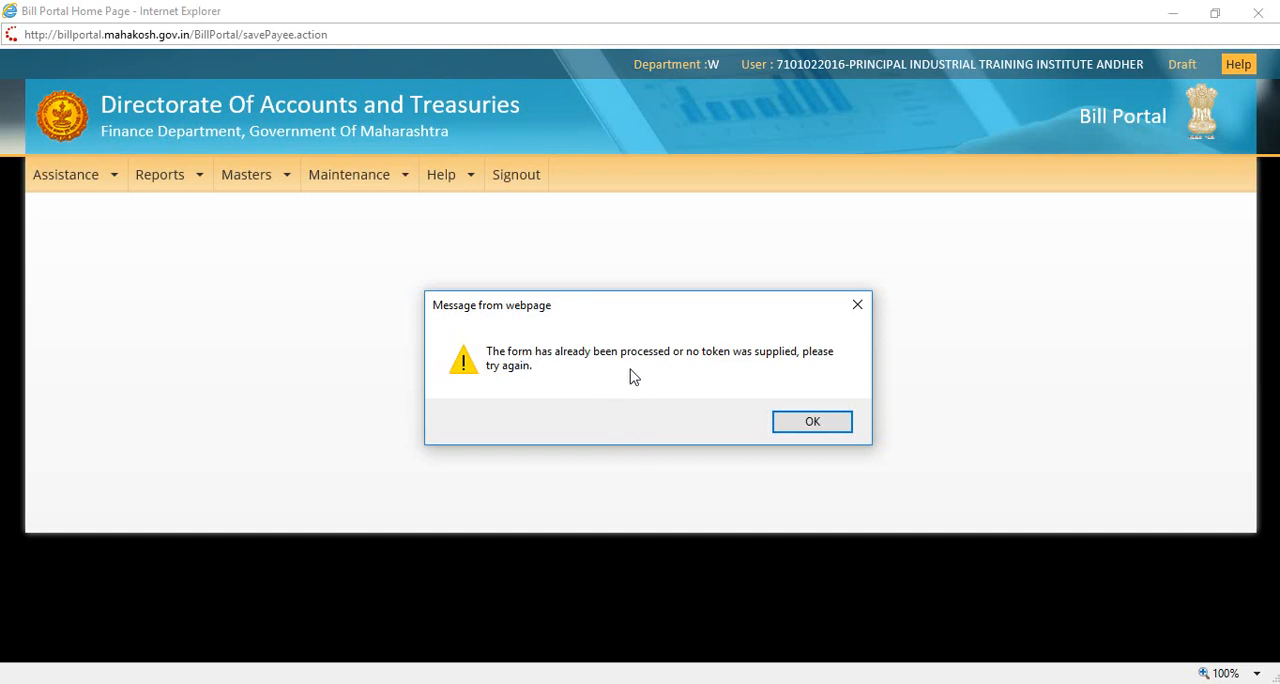
pyautogui.click(813, 422)
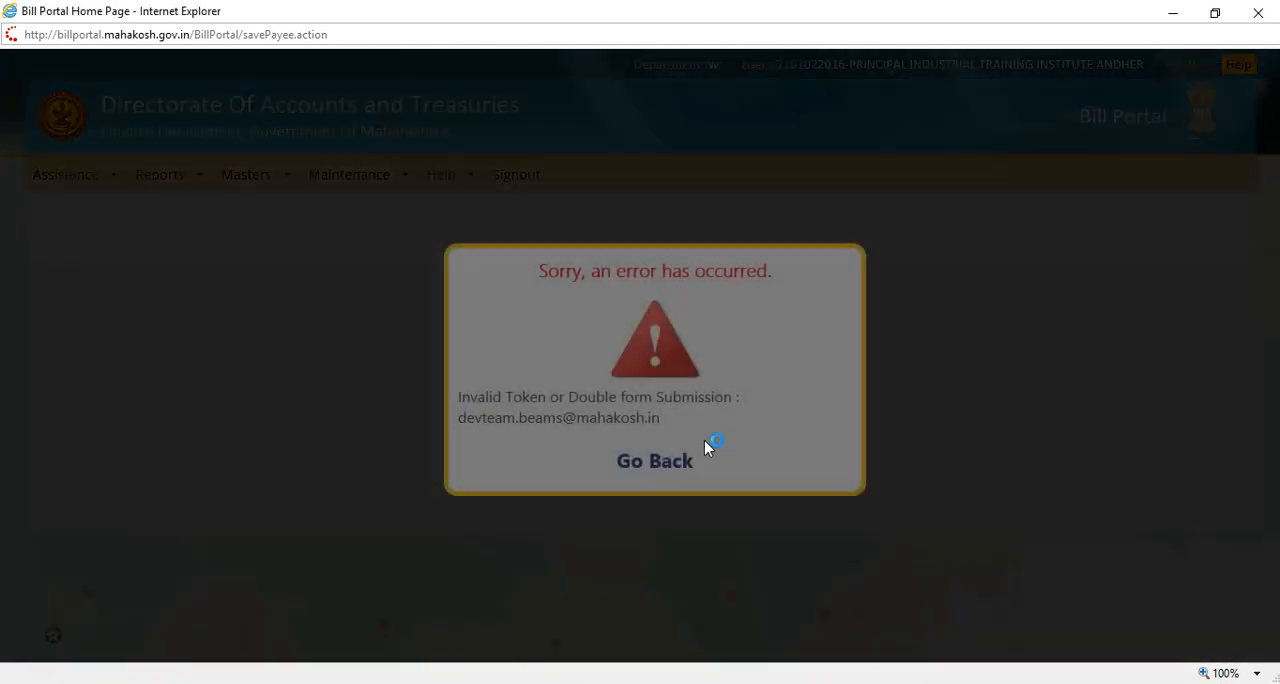
pyautogui.click(656, 460)
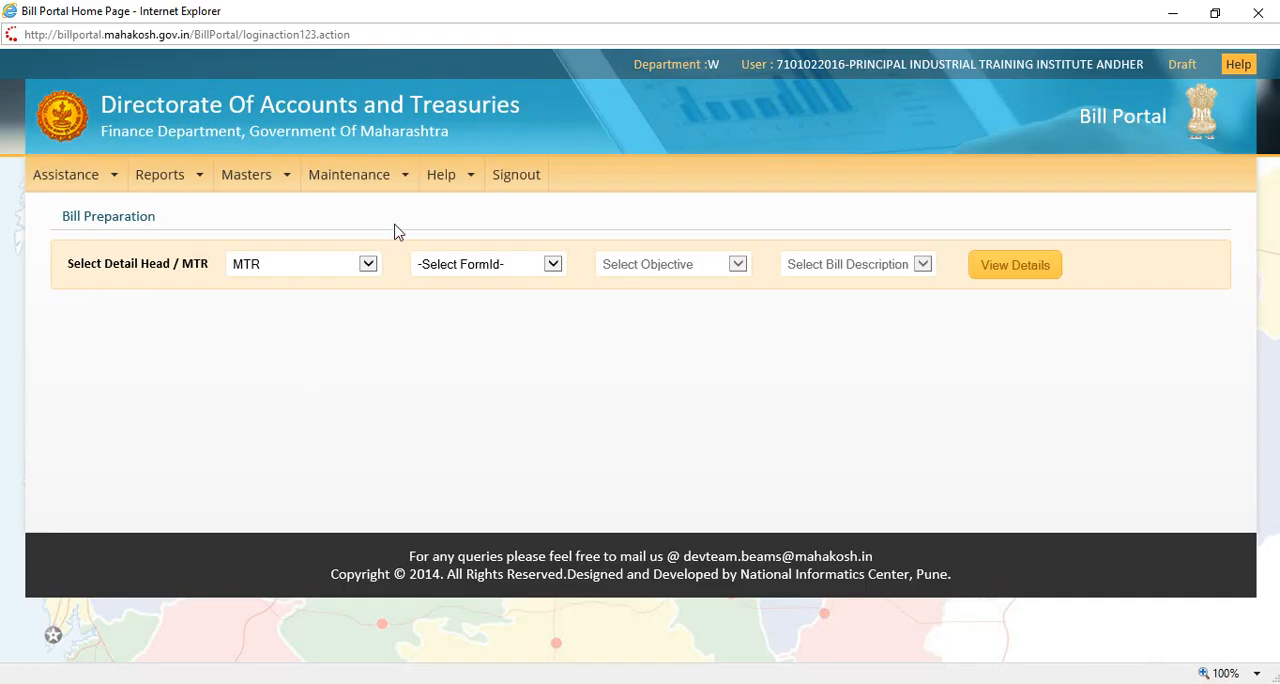
# Step: Check the party list in the Payee Master for the new payee, and return to Bill Preparation
pyautogui.moveTo(268, 190)
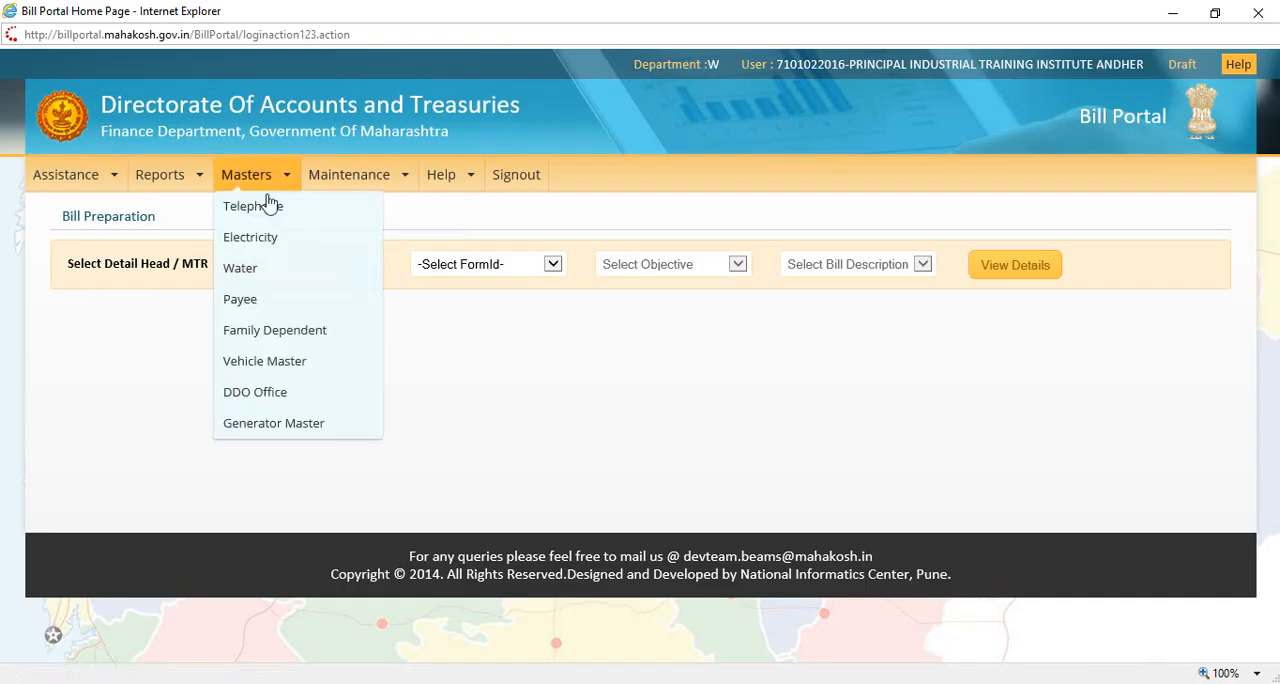
pyautogui.click(247, 303)
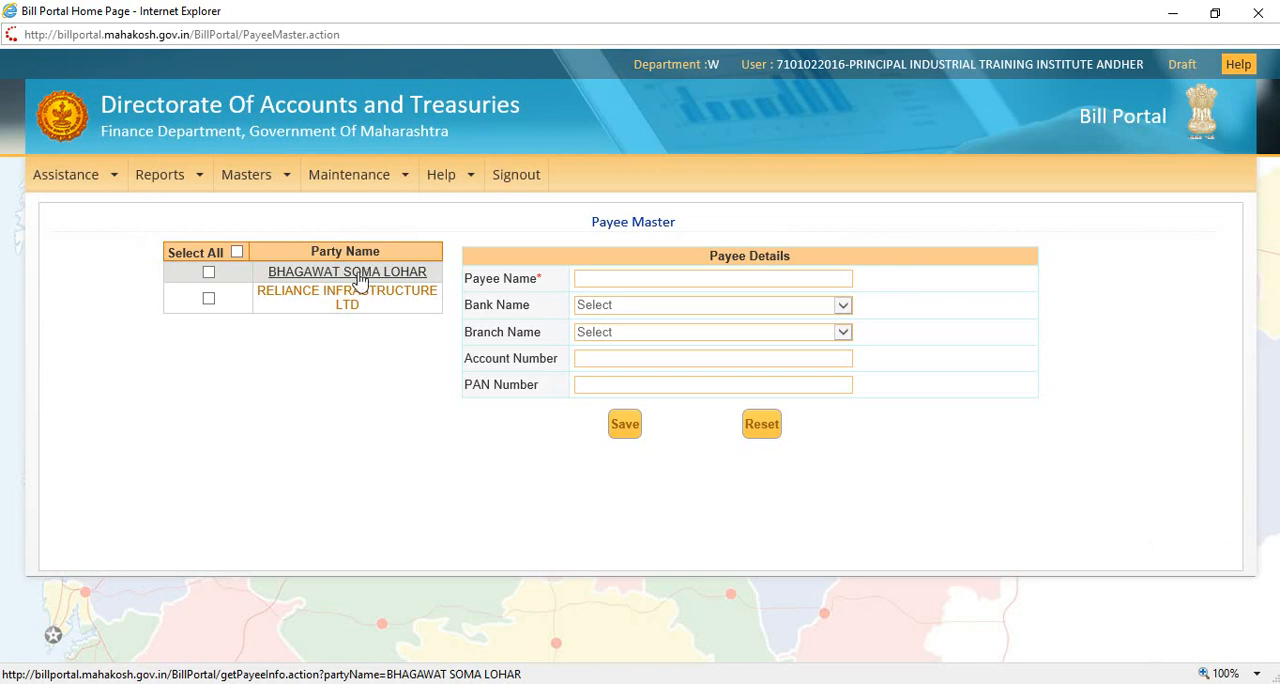
pyautogui.click(82, 186)
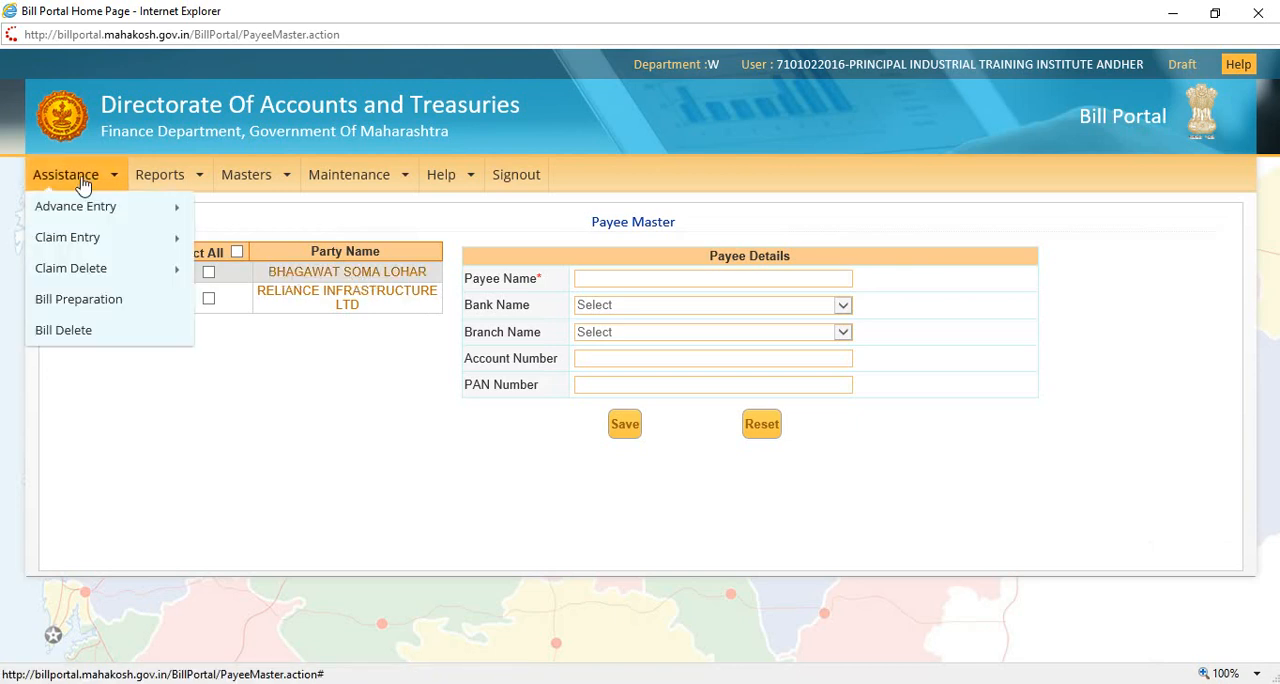
pyautogui.click(88, 305)
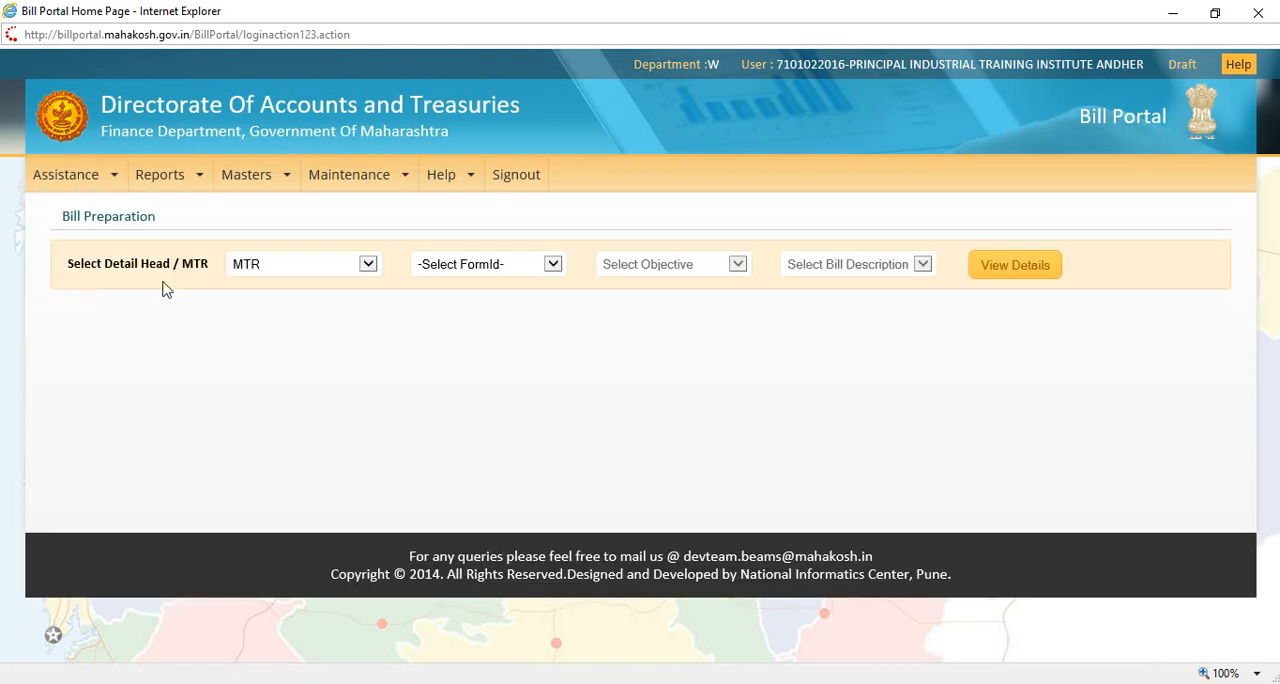
# Step: Select form GIS8, objective 50-OTHER CHARGES and bill description 01-G.I.S., list the schemes and open scheme 80110059
pyautogui.click(466, 266)
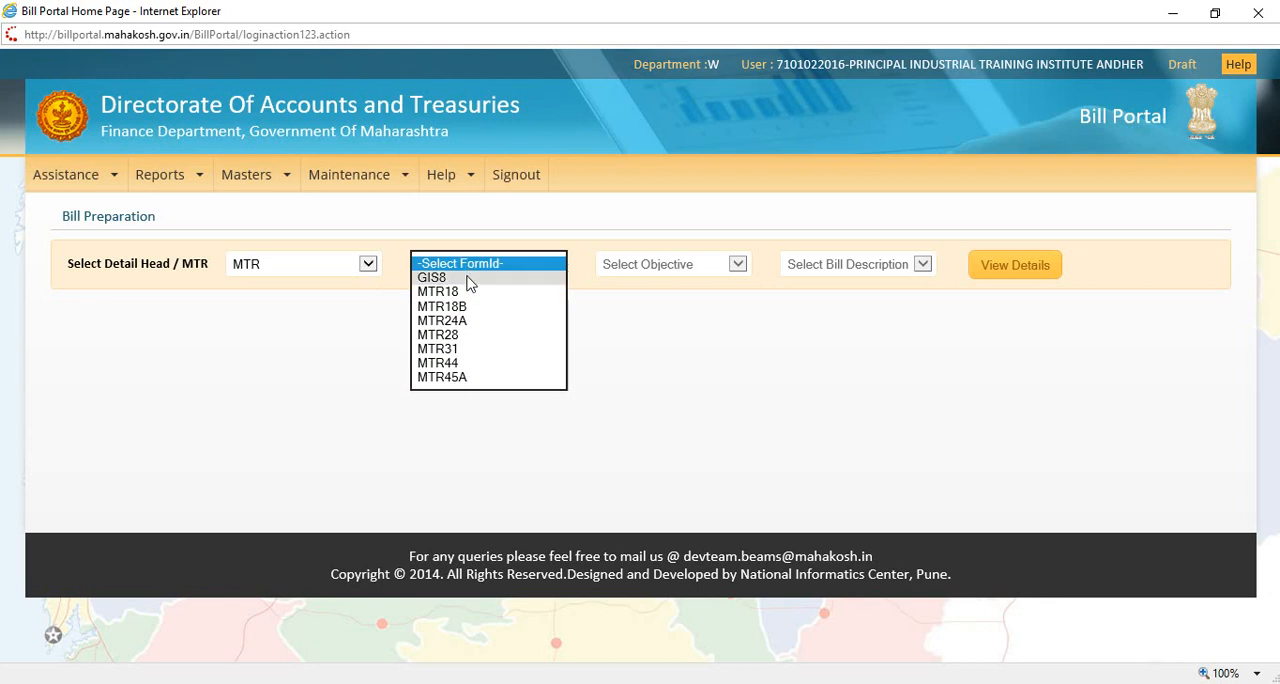
pyautogui.click(648, 277)
pyautogui.click(666, 277)
pyautogui.click(673, 280)
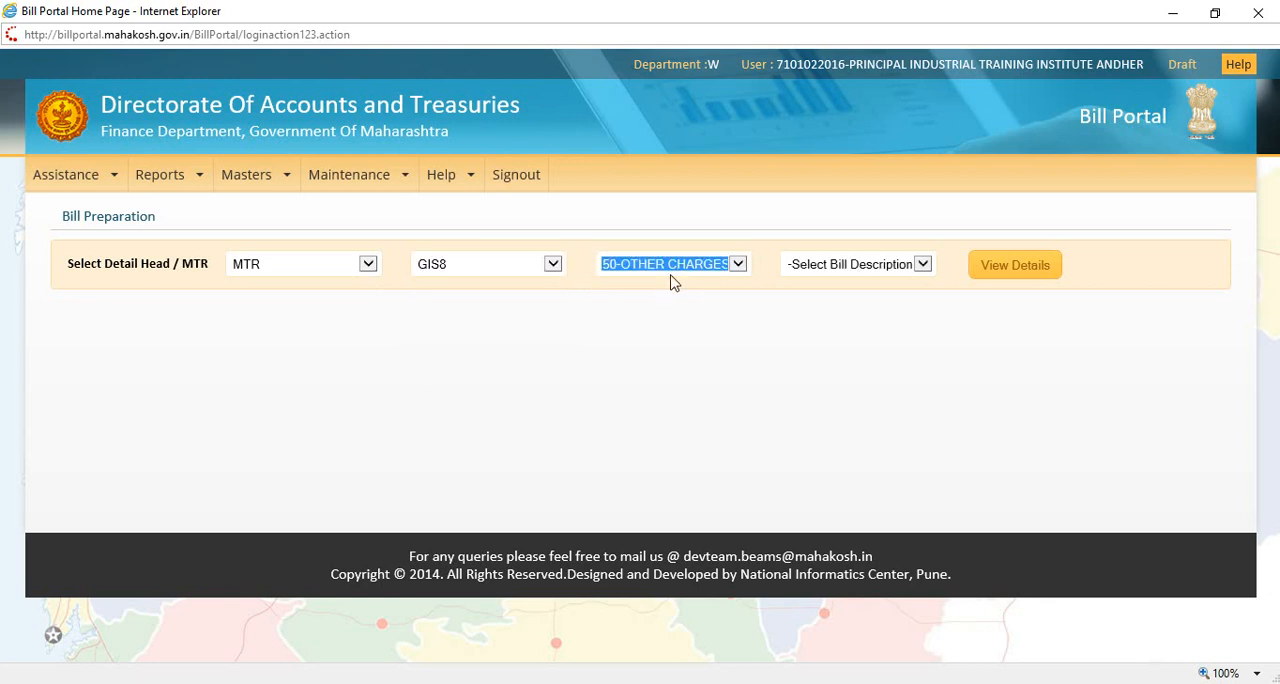
pyautogui.click(857, 274)
pyautogui.click(829, 284)
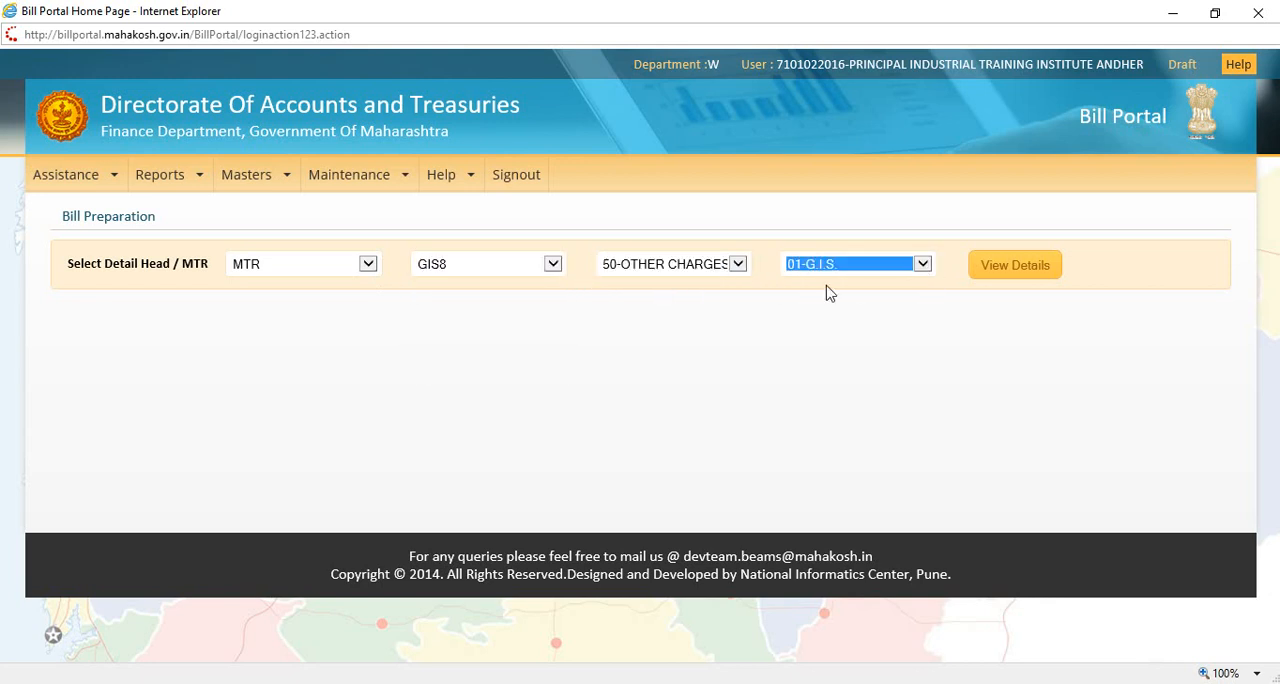
pyautogui.click(1012, 272)
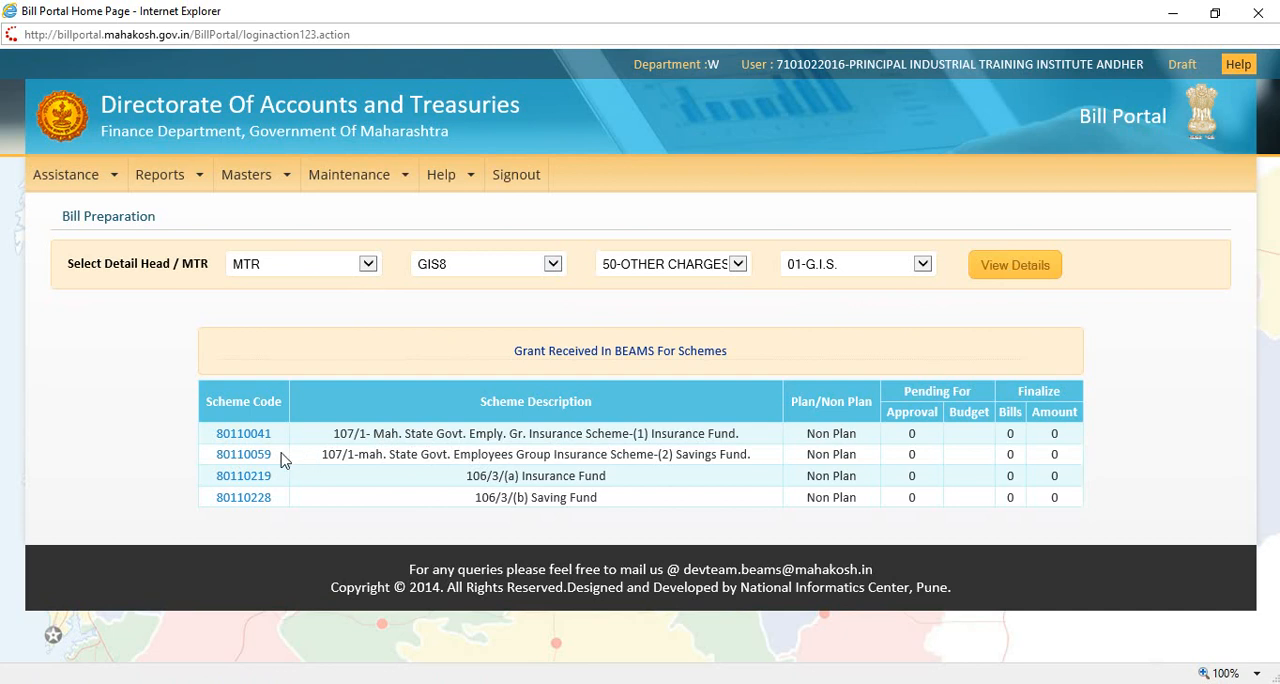
pyautogui.click(262, 460)
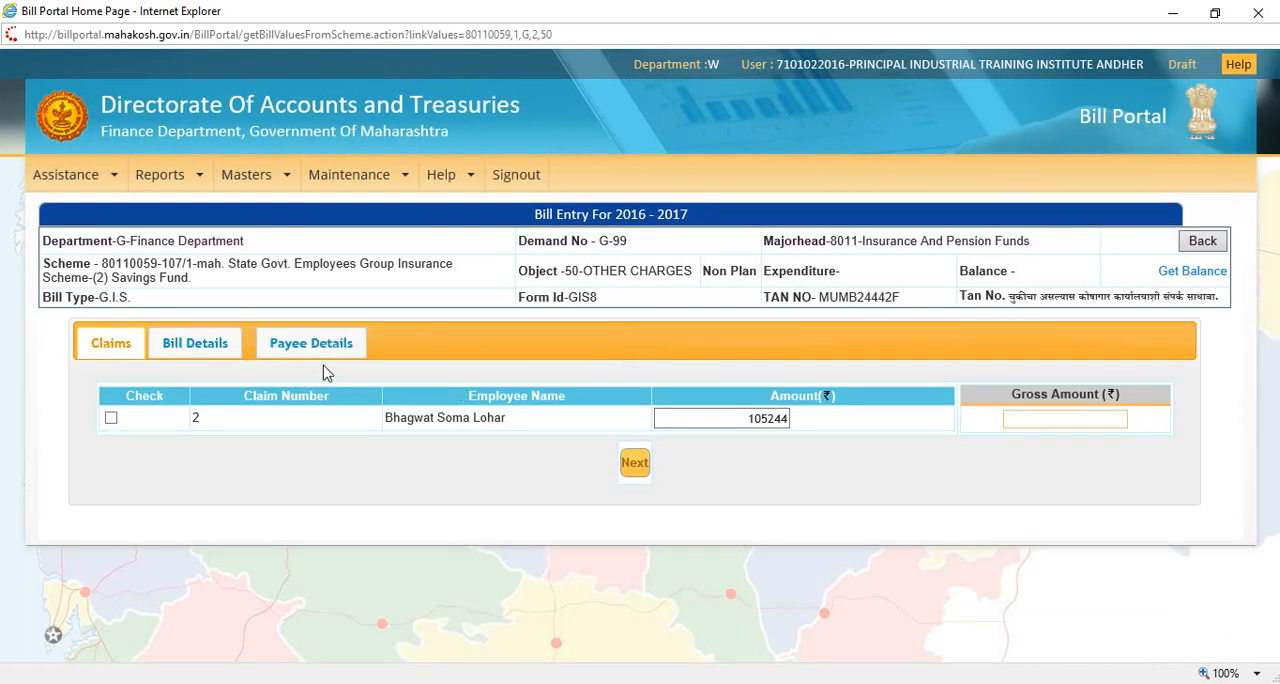
# Step: Include the employee's claim in the bill, set the bill register number to 75 and proceed to the payee details
pyautogui.click(111, 418)
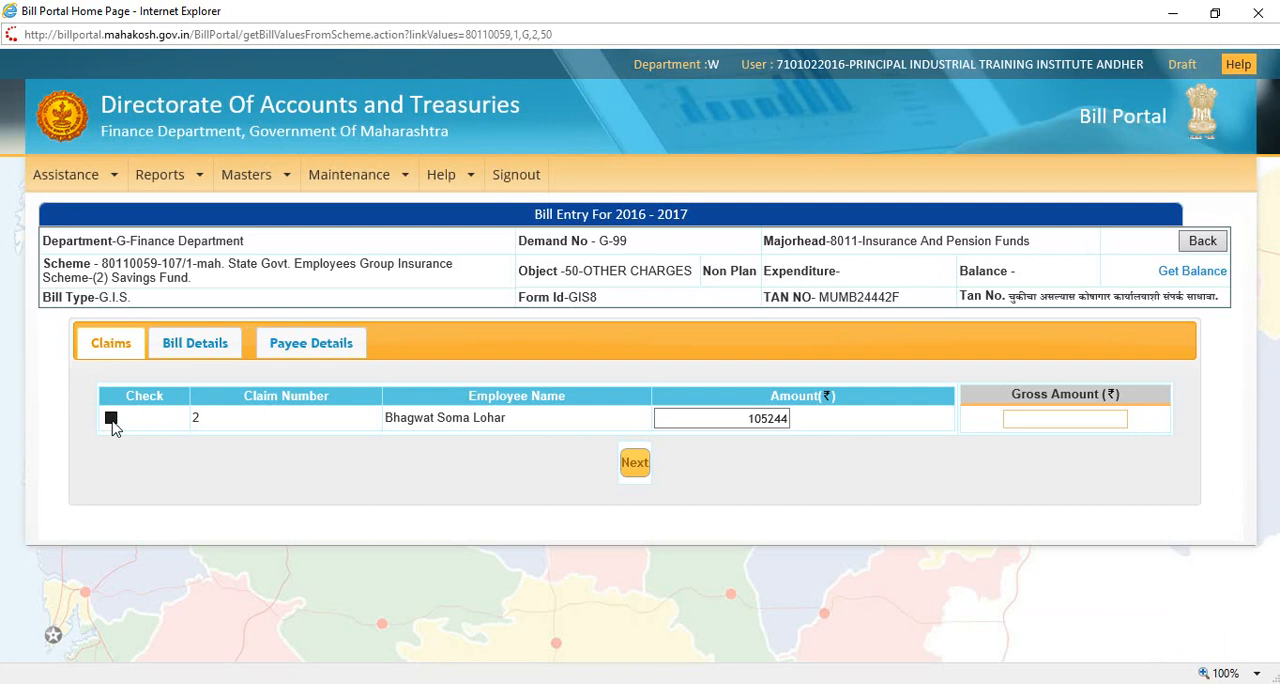
pyautogui.click(197, 350)
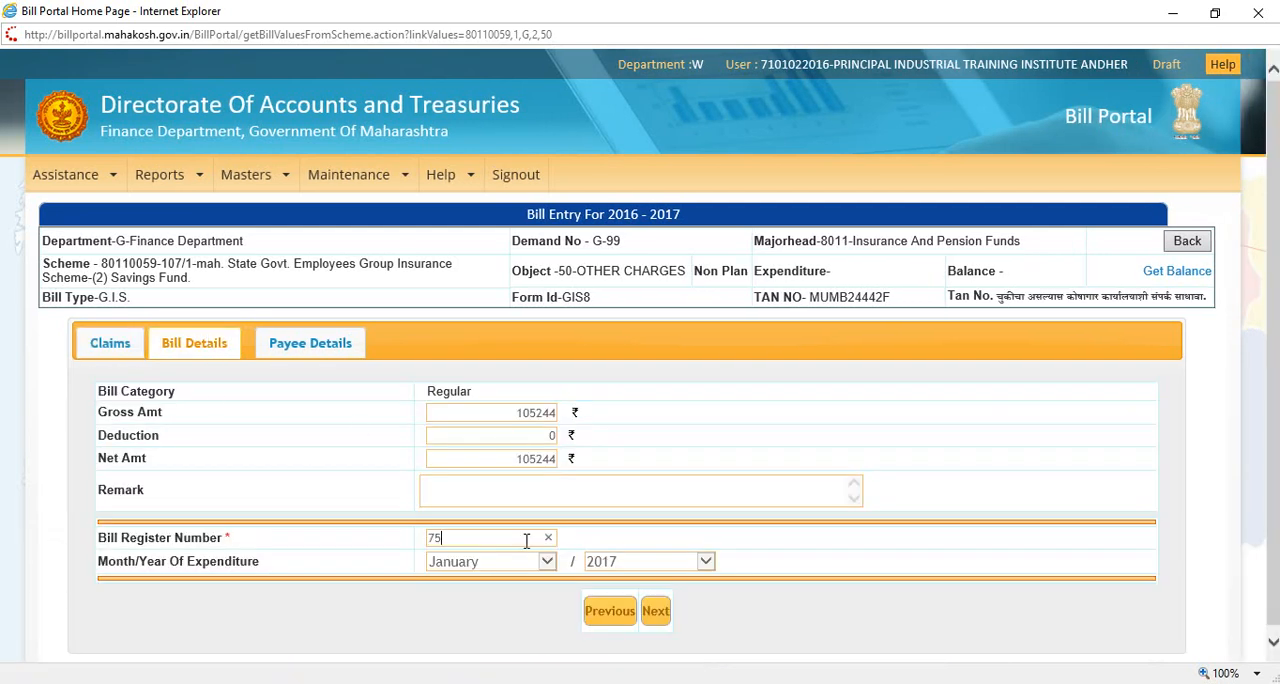
pyautogui.click(334, 343)
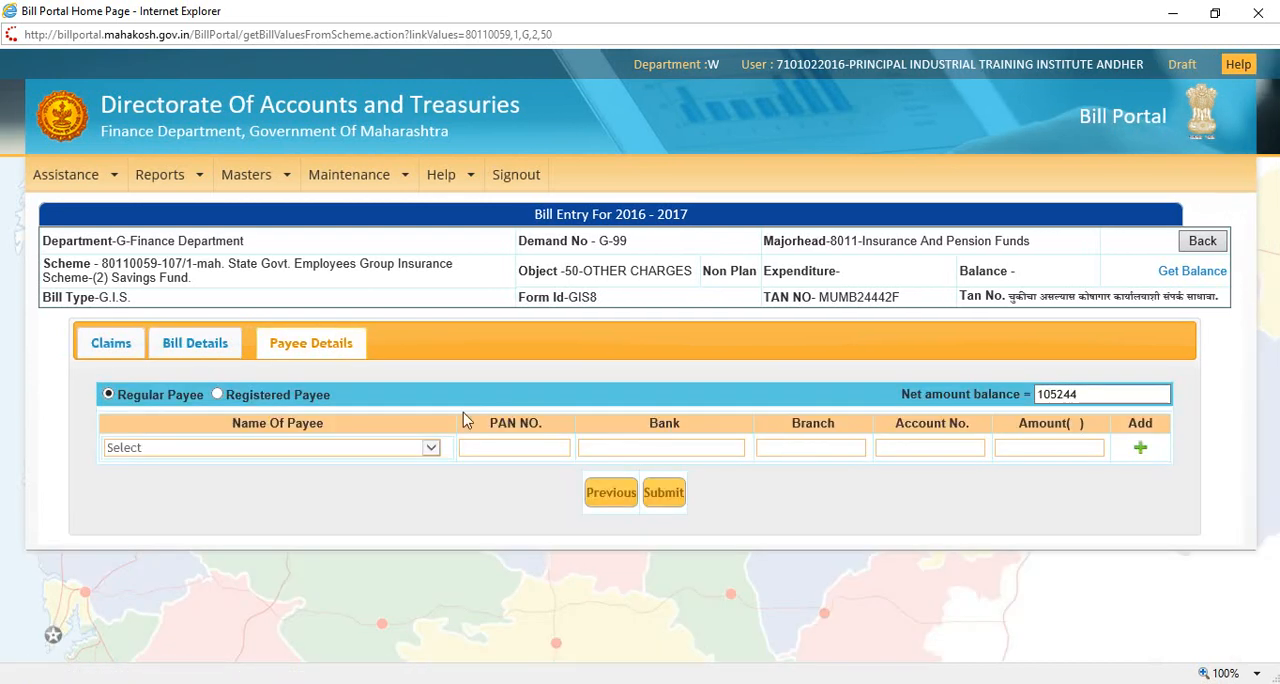
# Step: Try to add the employee as a regular payee with the amount 105244, and dismiss the message
pyautogui.click(155, 456)
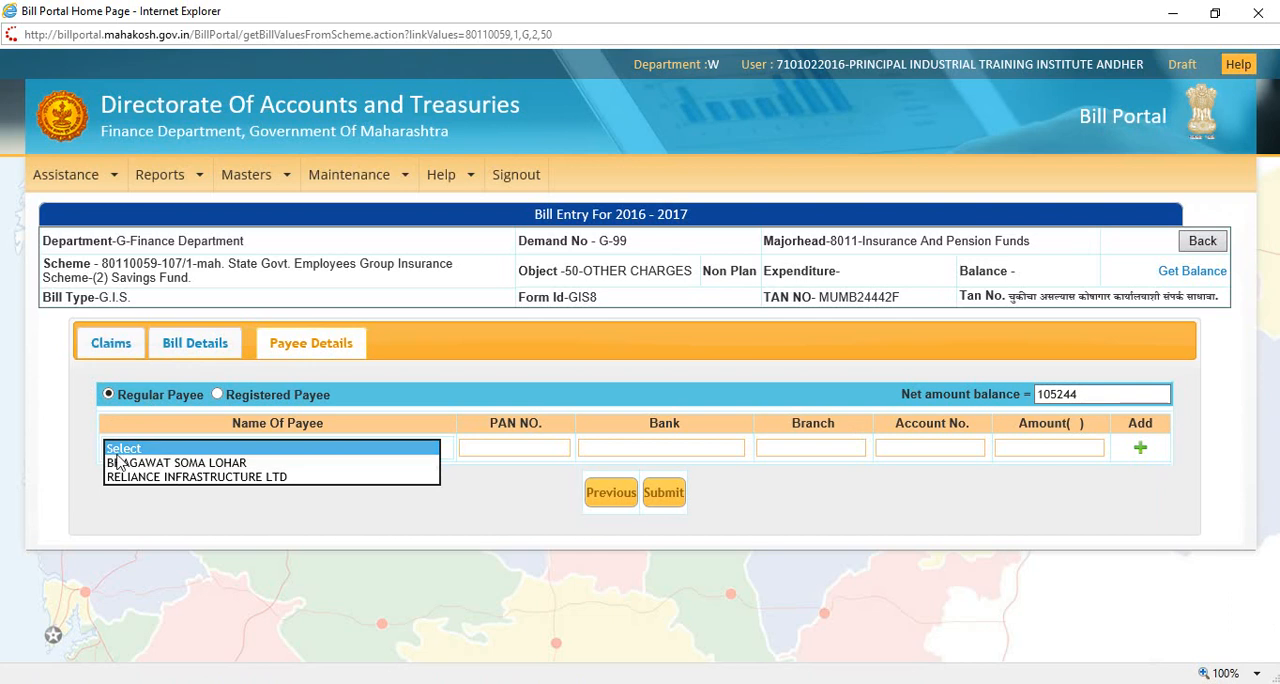
pyautogui.click(147, 463)
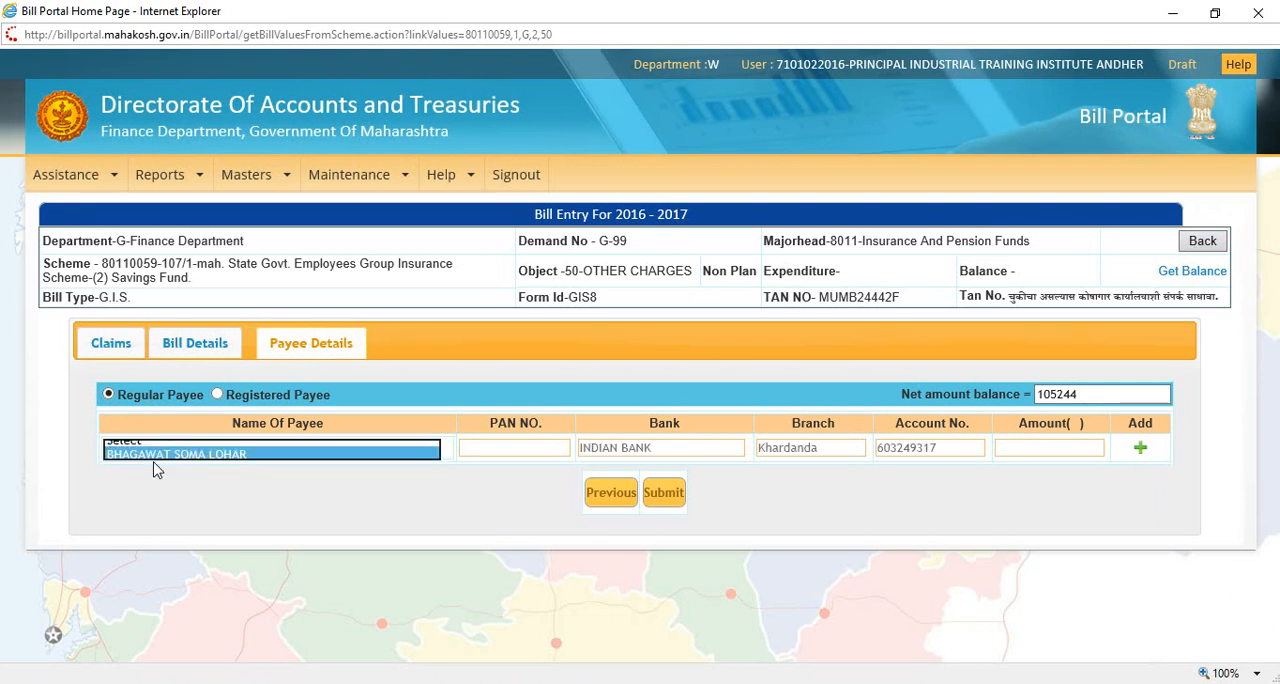
pyautogui.click(515, 451)
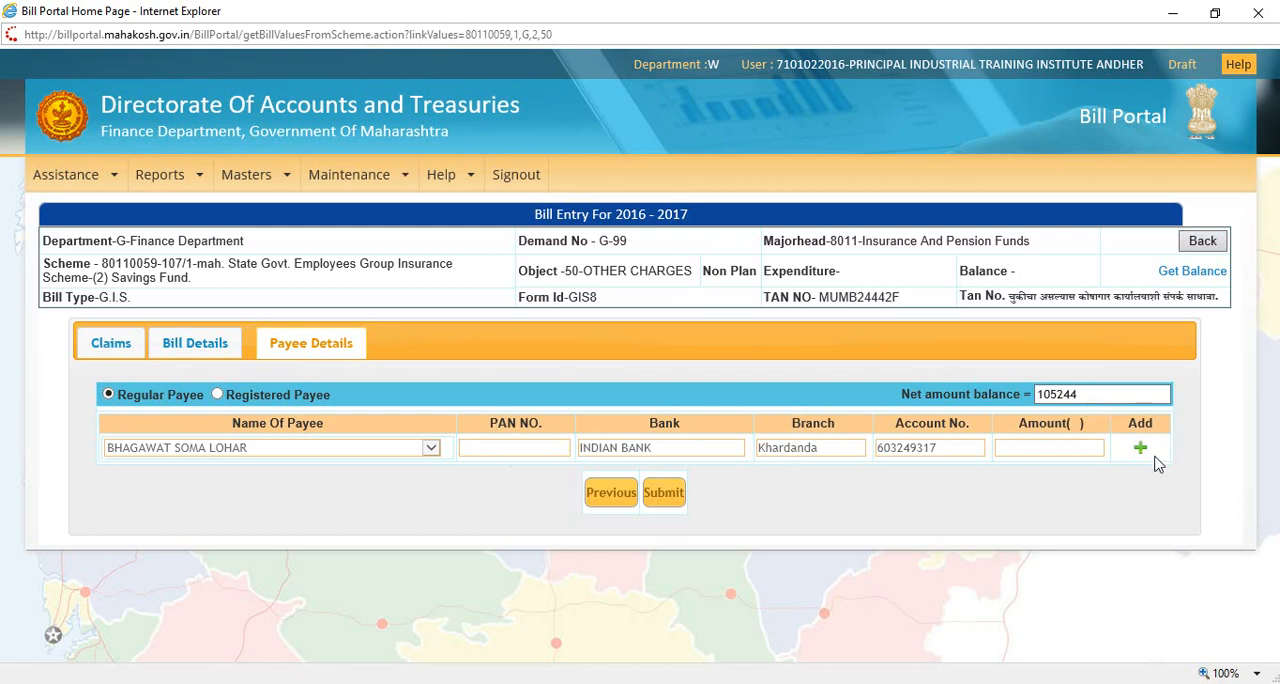
pyautogui.click(1069, 451)
pyautogui.write('105244')
pyautogui.click(1142, 448)
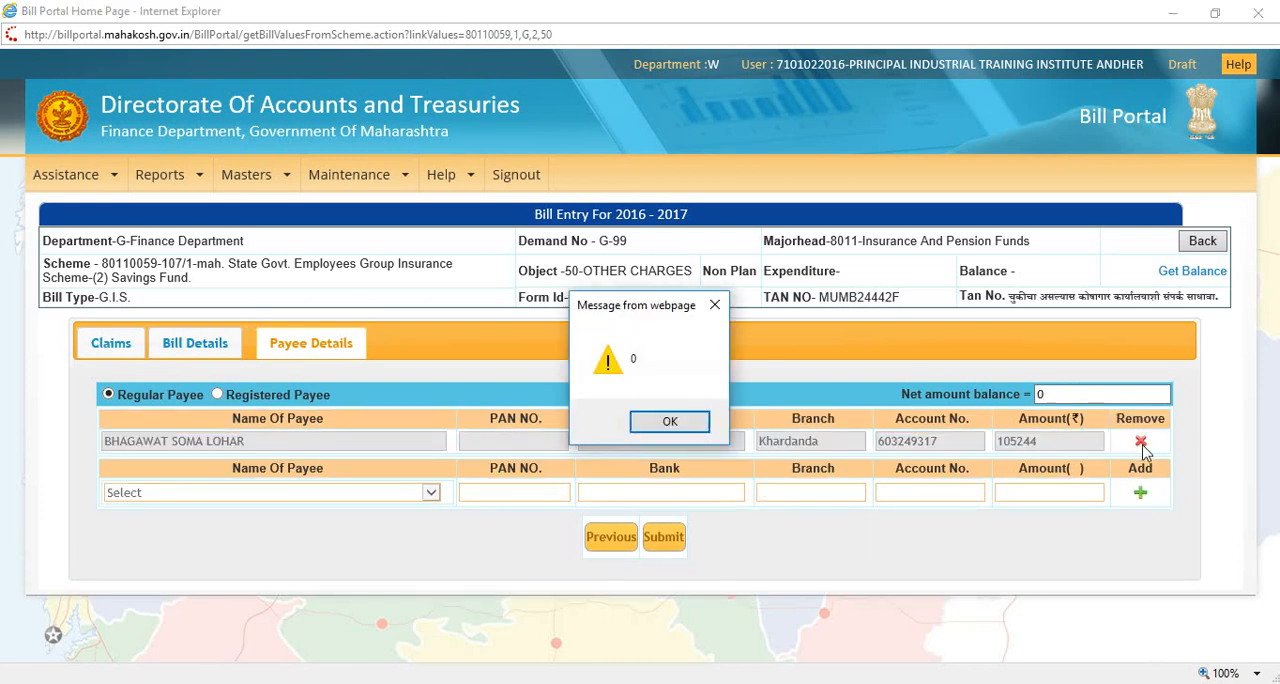
pyautogui.click(695, 422)
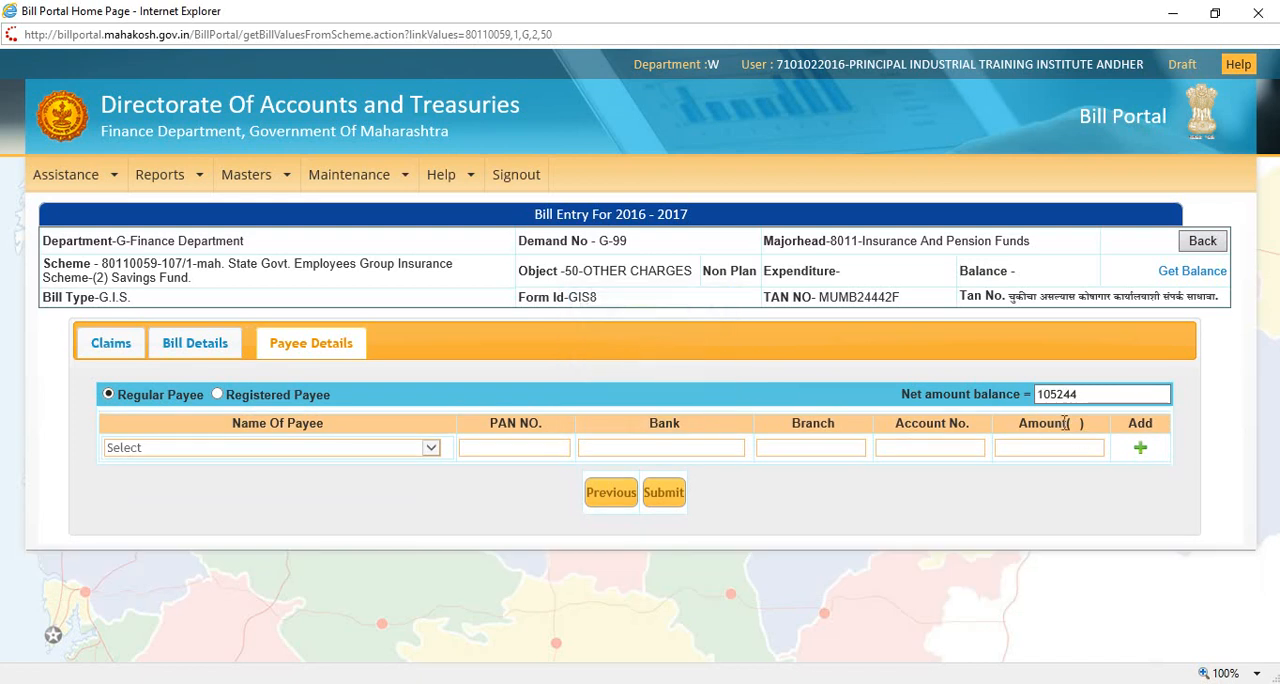
# Step: Add the employee as a regular payee with the full net amount of 105244, submit the bill and acknowledge the message
pyautogui.click(253, 448)
pyautogui.click(250, 463)
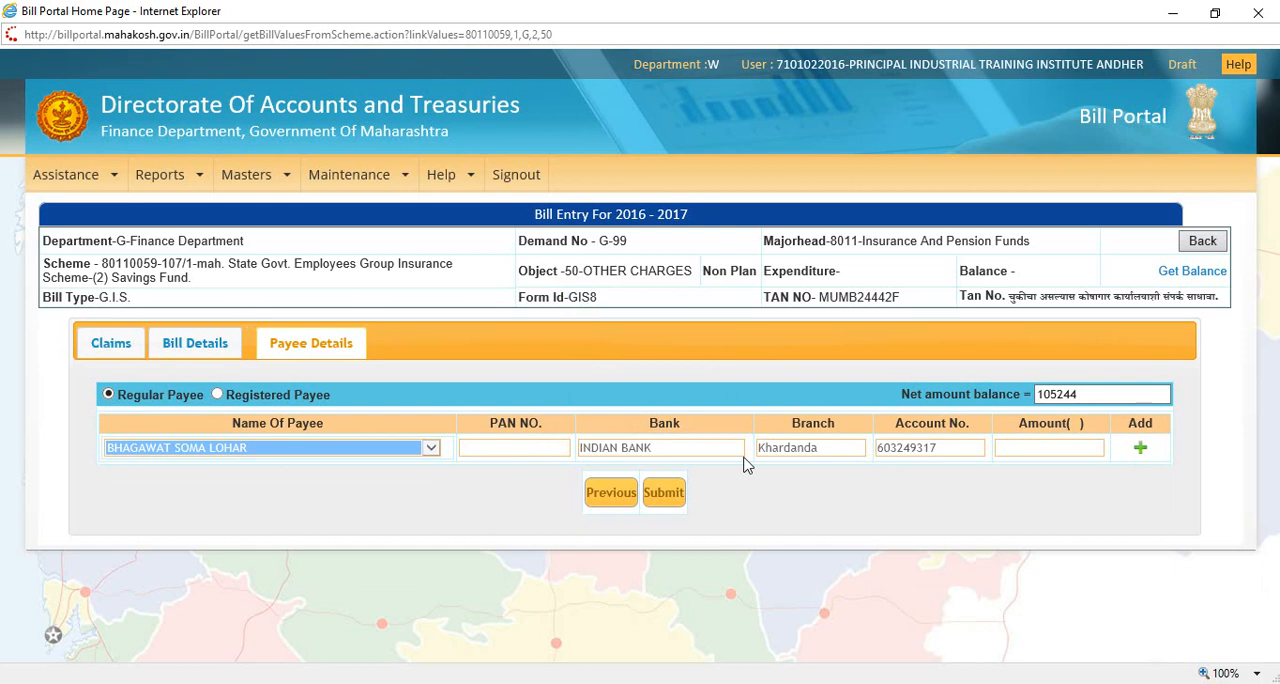
pyautogui.click(1038, 448)
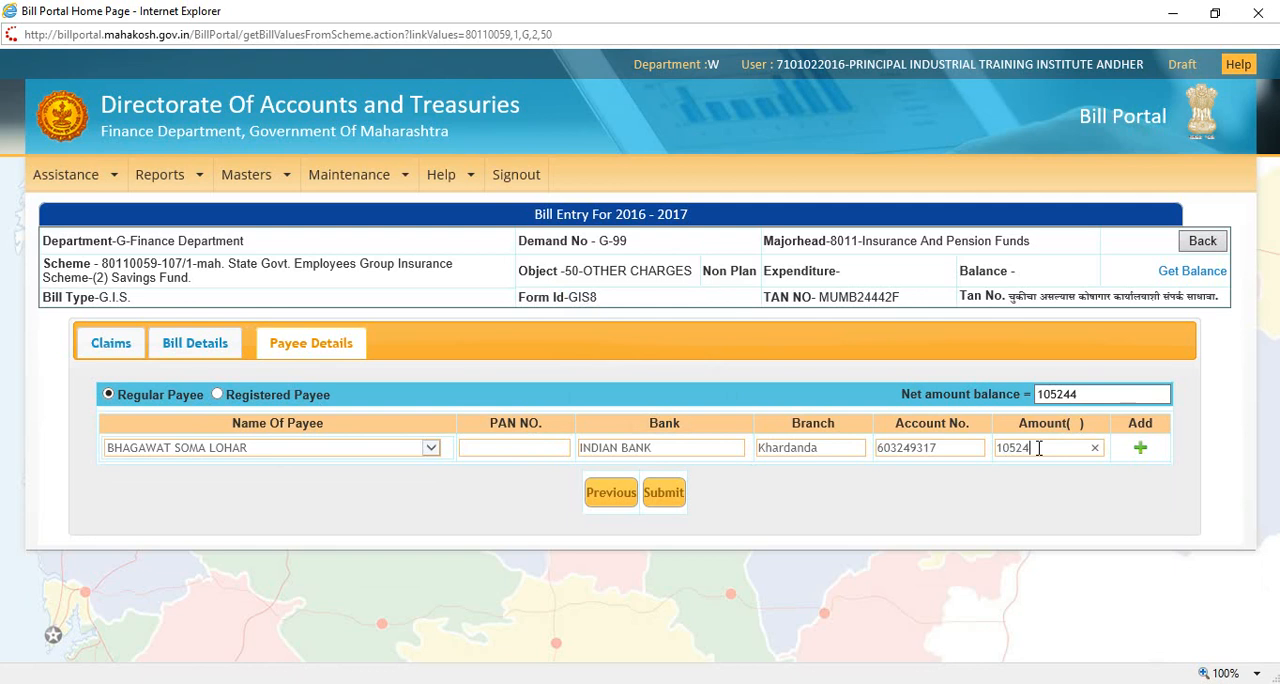
pyautogui.click(1141, 450)
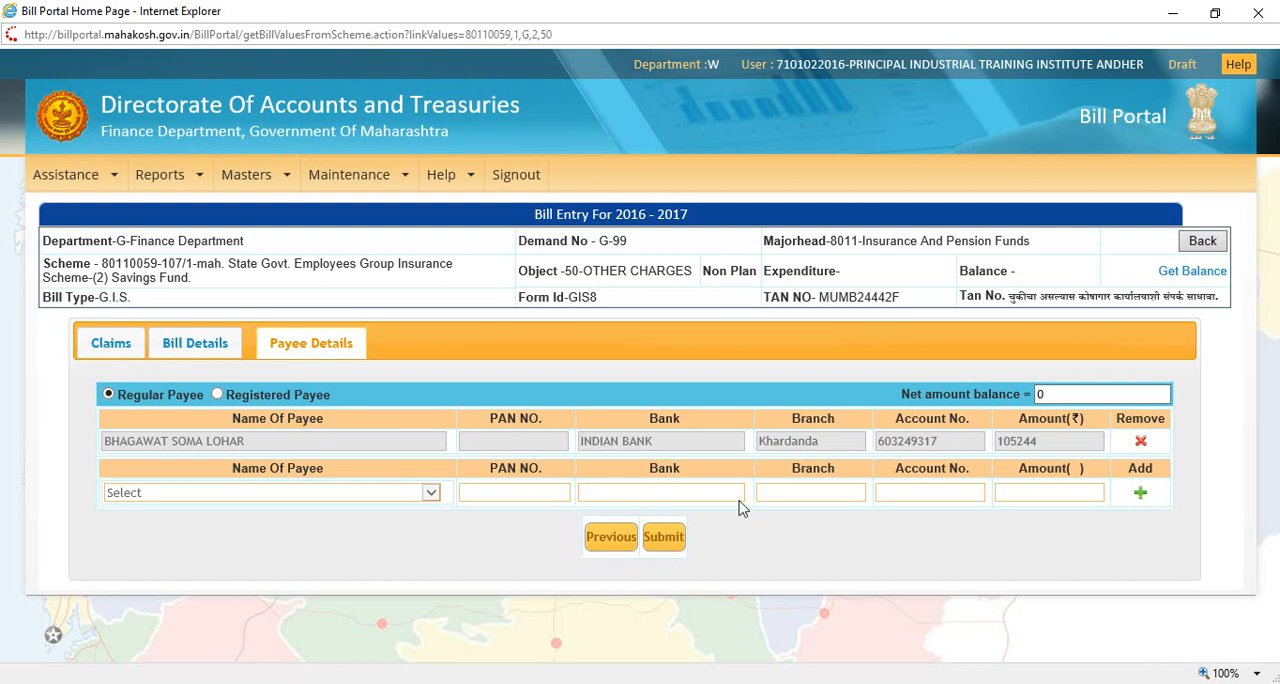
pyautogui.click(664, 539)
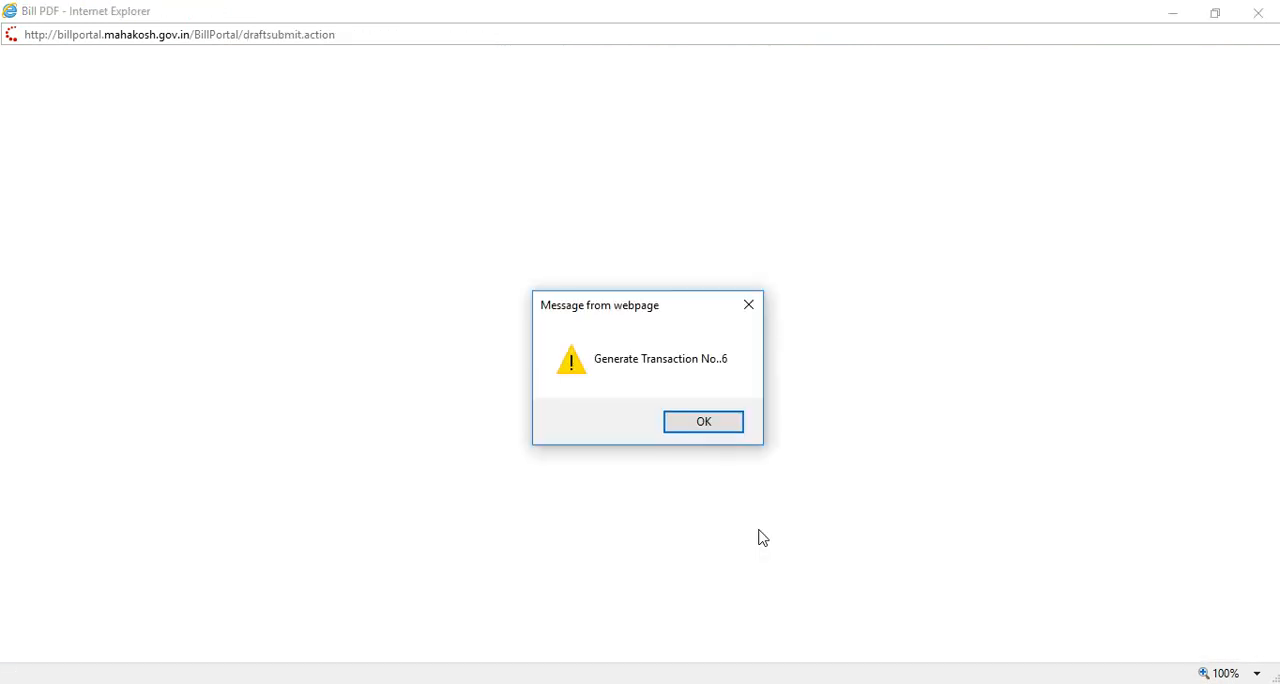
pyautogui.click(720, 429)
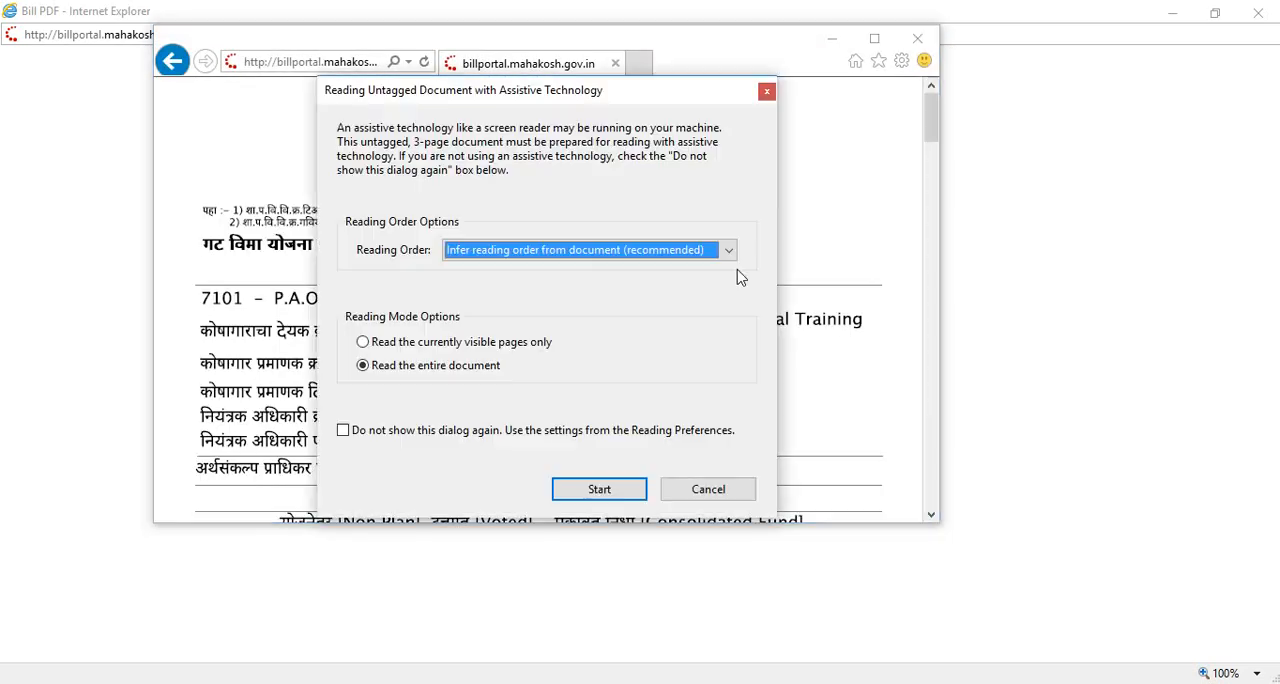
# Step: Accept the default reading options for the generated bill PDF, examine its pages and put its window away
pyautogui.click(599, 489)
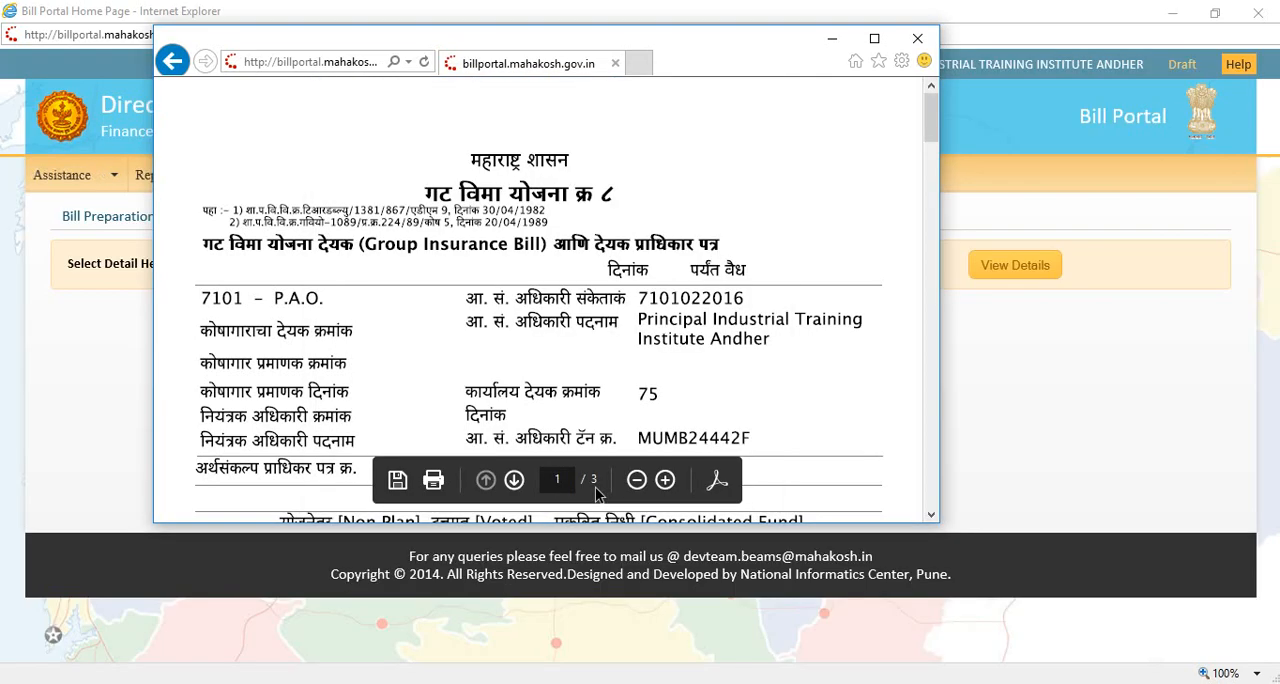
pyautogui.scroll(-10, 776, 325)
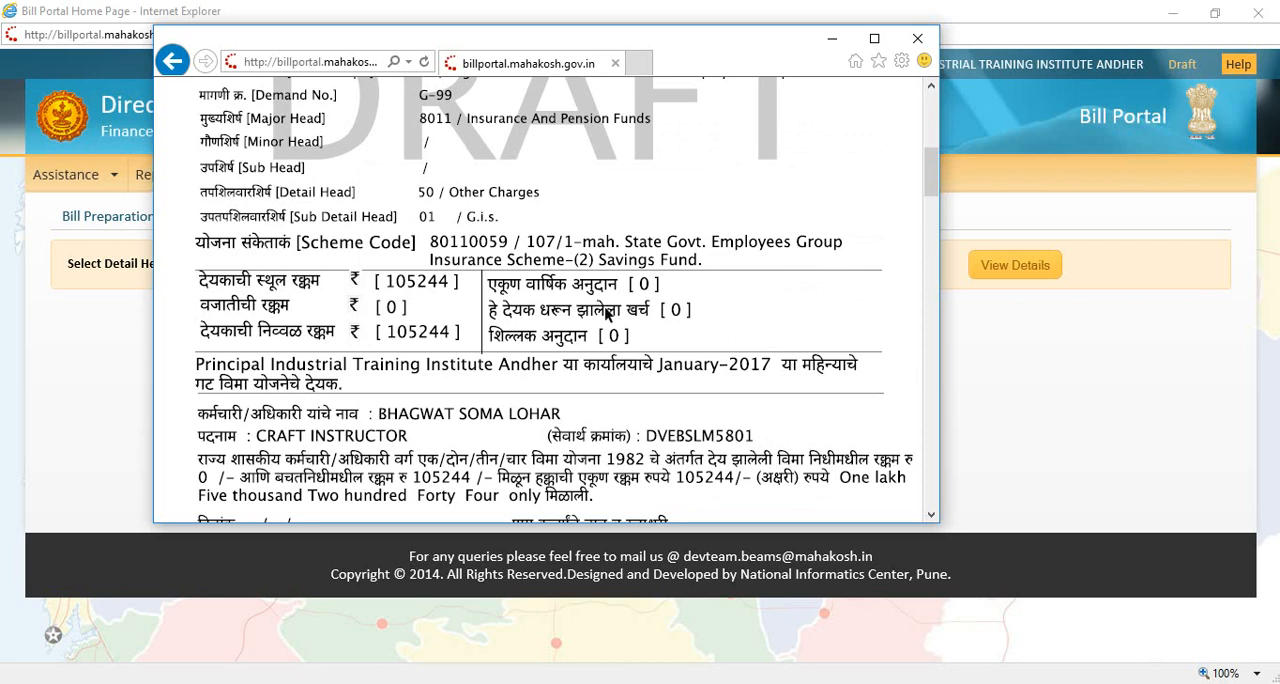
pyautogui.scroll(-5, 606, 313)
pyautogui.scroll(-10, 606, 313)
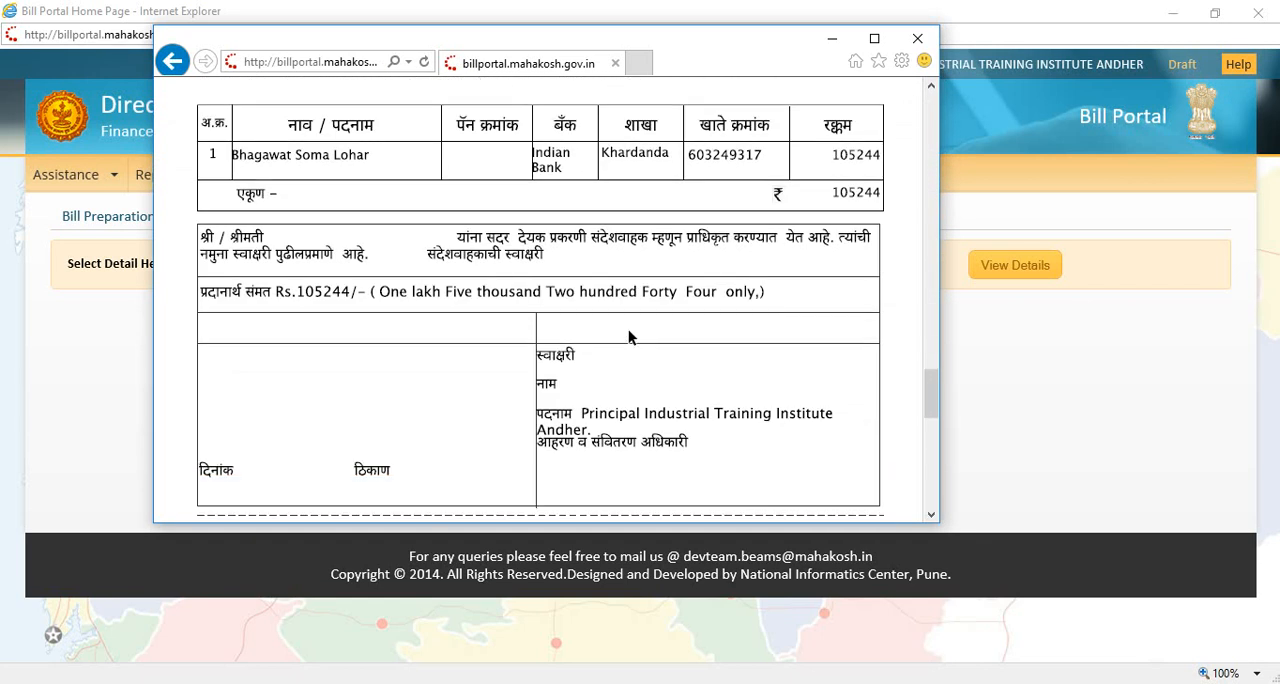
pyautogui.scroll(10, 673, 330)
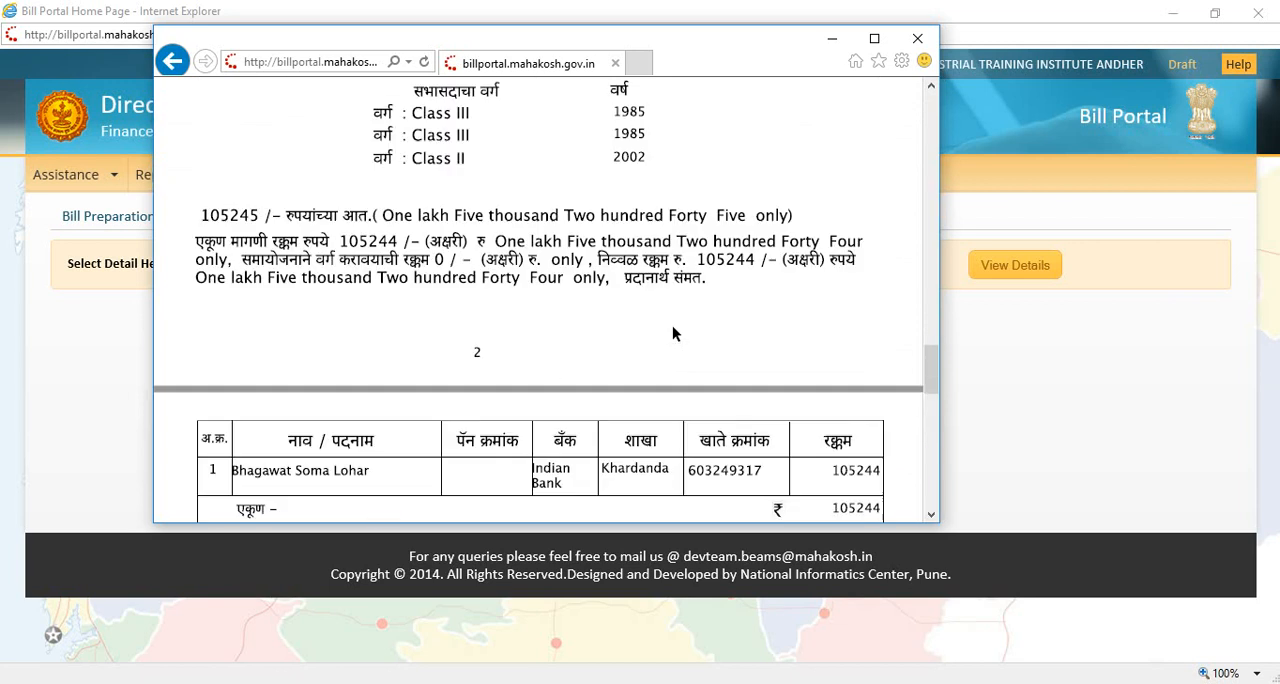
pyautogui.scroll(10, 672, 333)
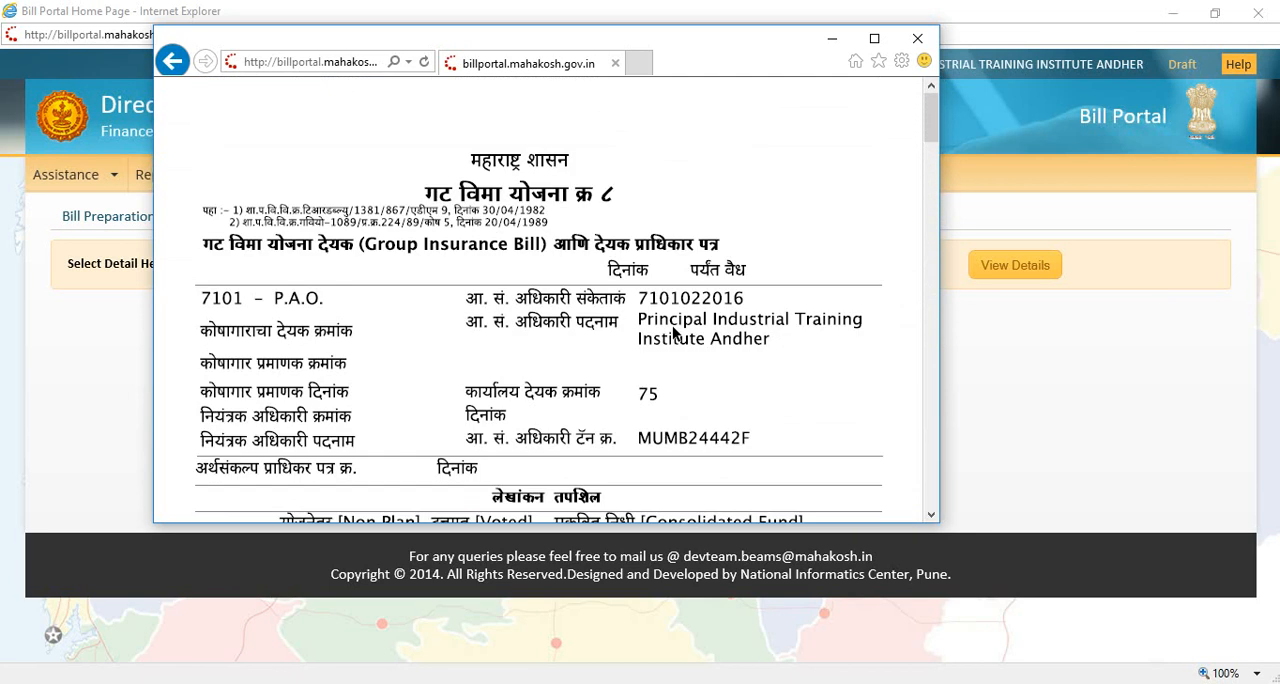
pyautogui.click(836, 45)
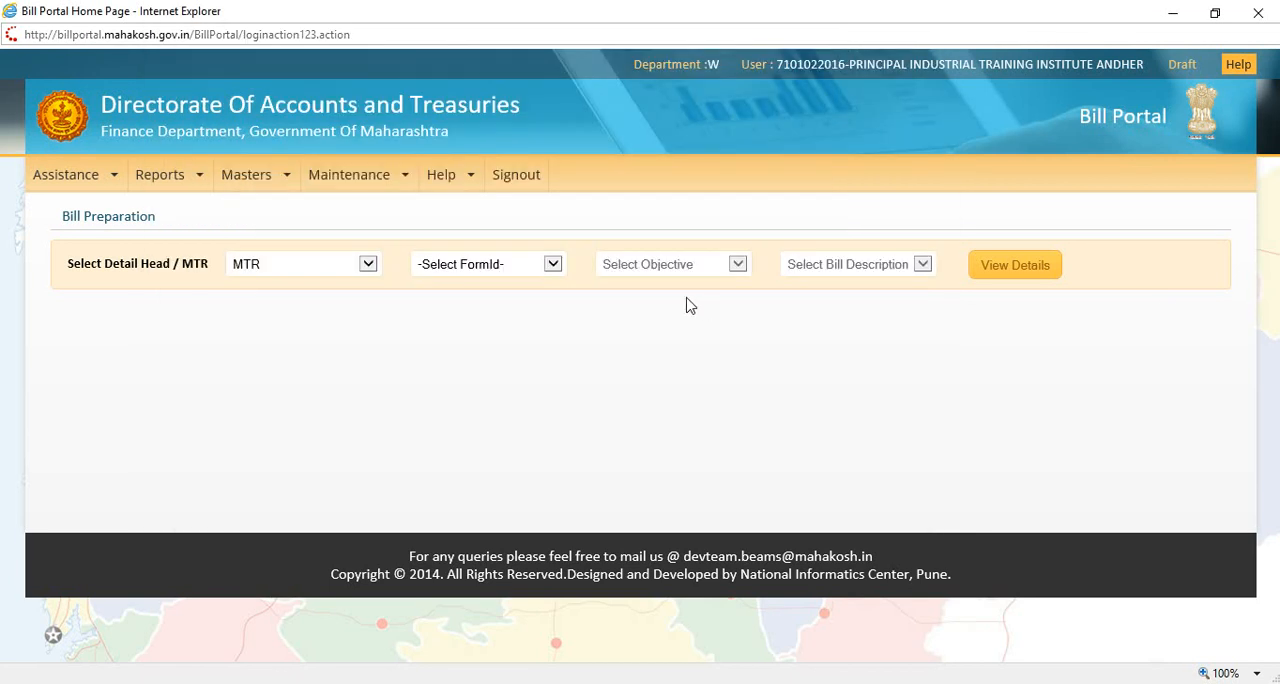
# Step: Sign out of the draft login and log in again for final approval, entering the username, account password and captcha
pyautogui.click(80, 178)
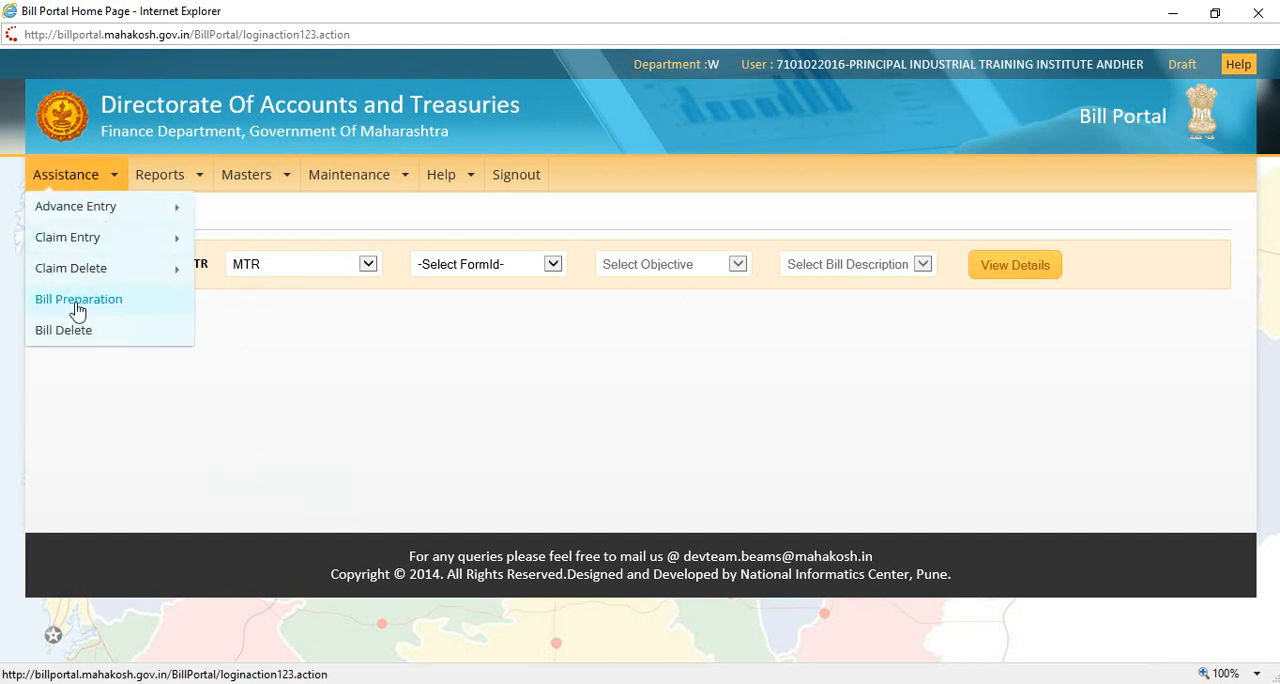
pyautogui.click(520, 174)
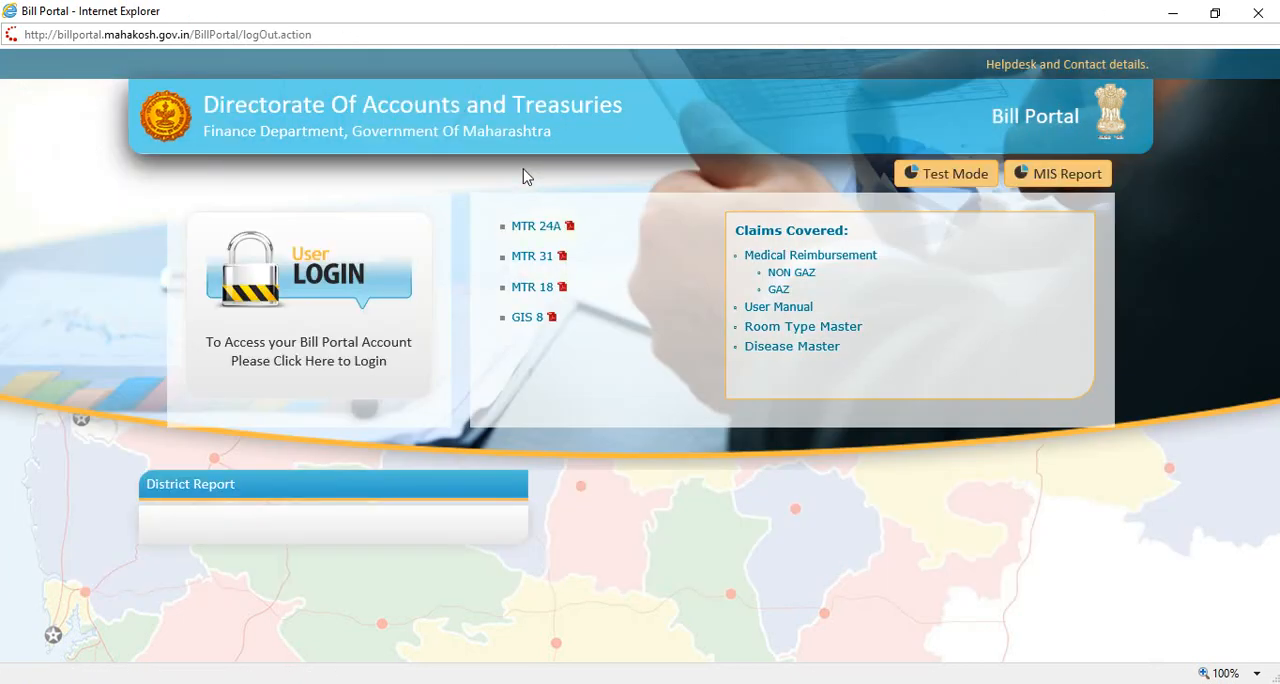
pyautogui.click(292, 280)
pyautogui.click(624, 278)
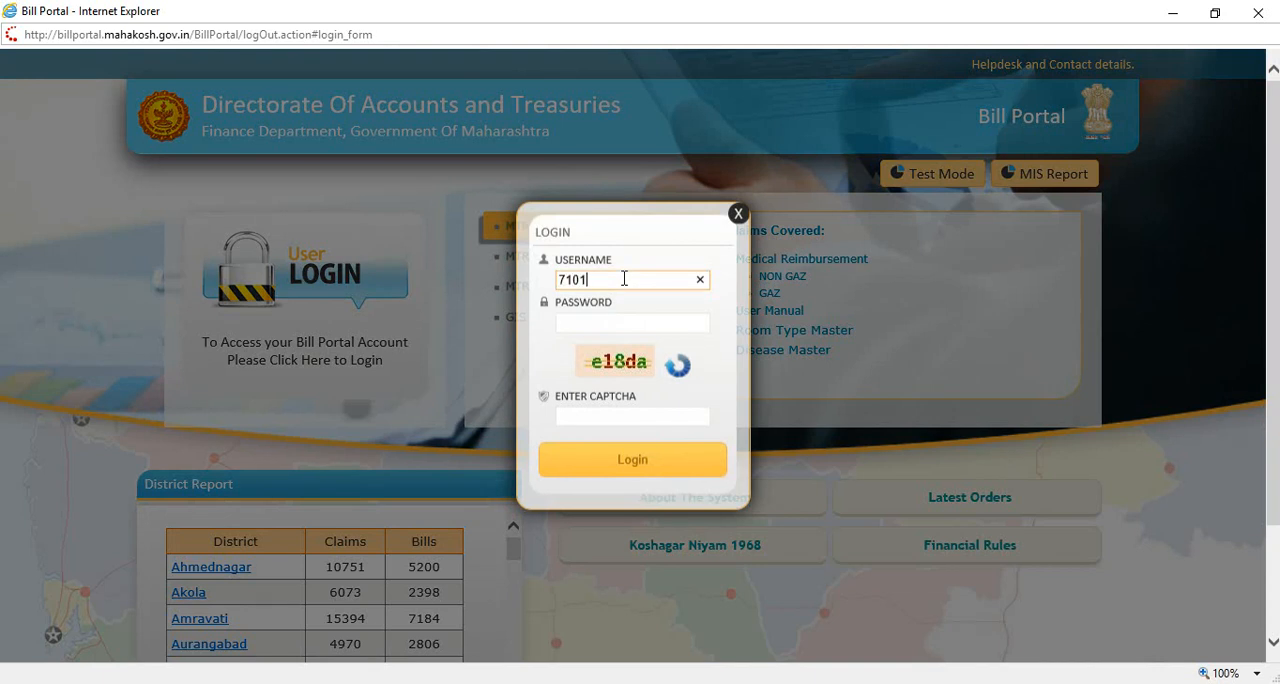
pyautogui.press('Tab')
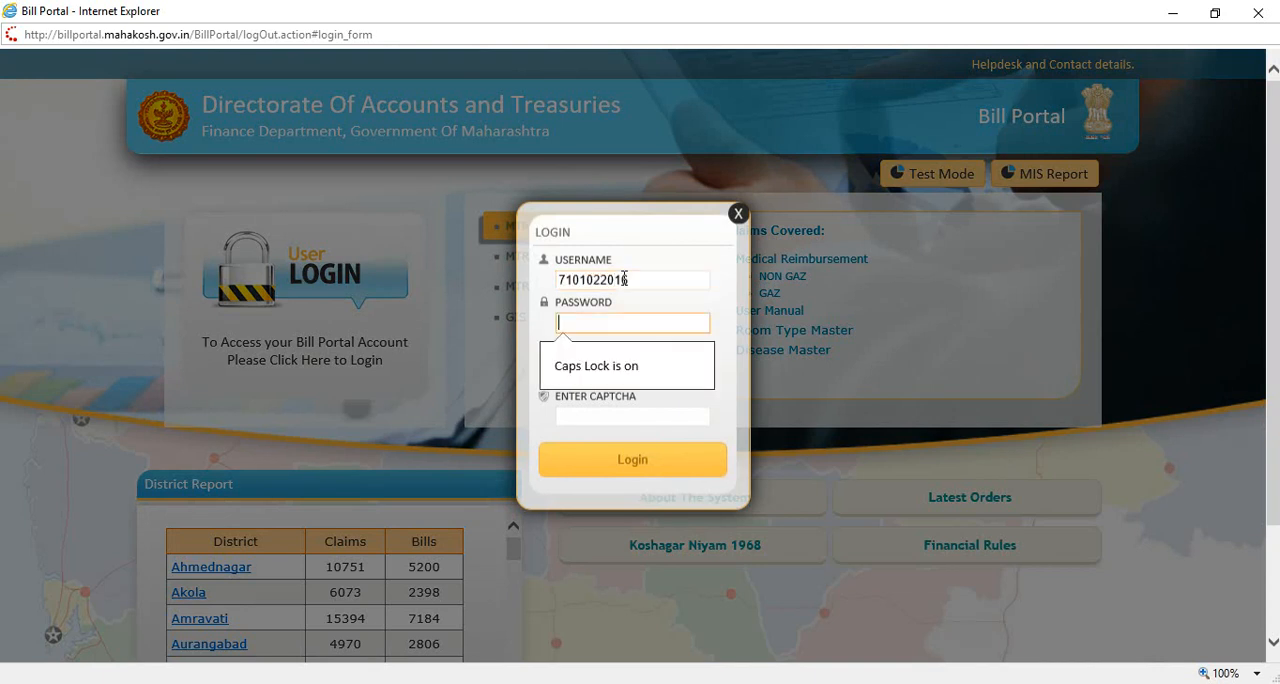
pyautogui.press('capslock')
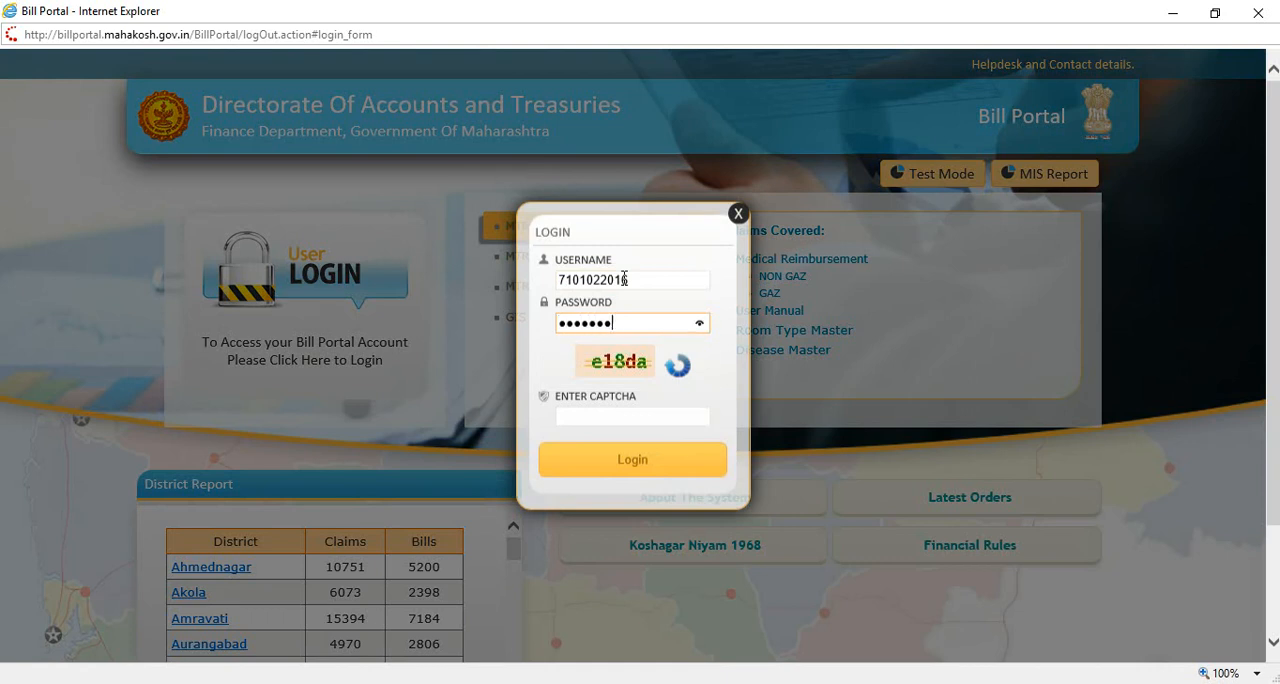
pyautogui.press('Tab')
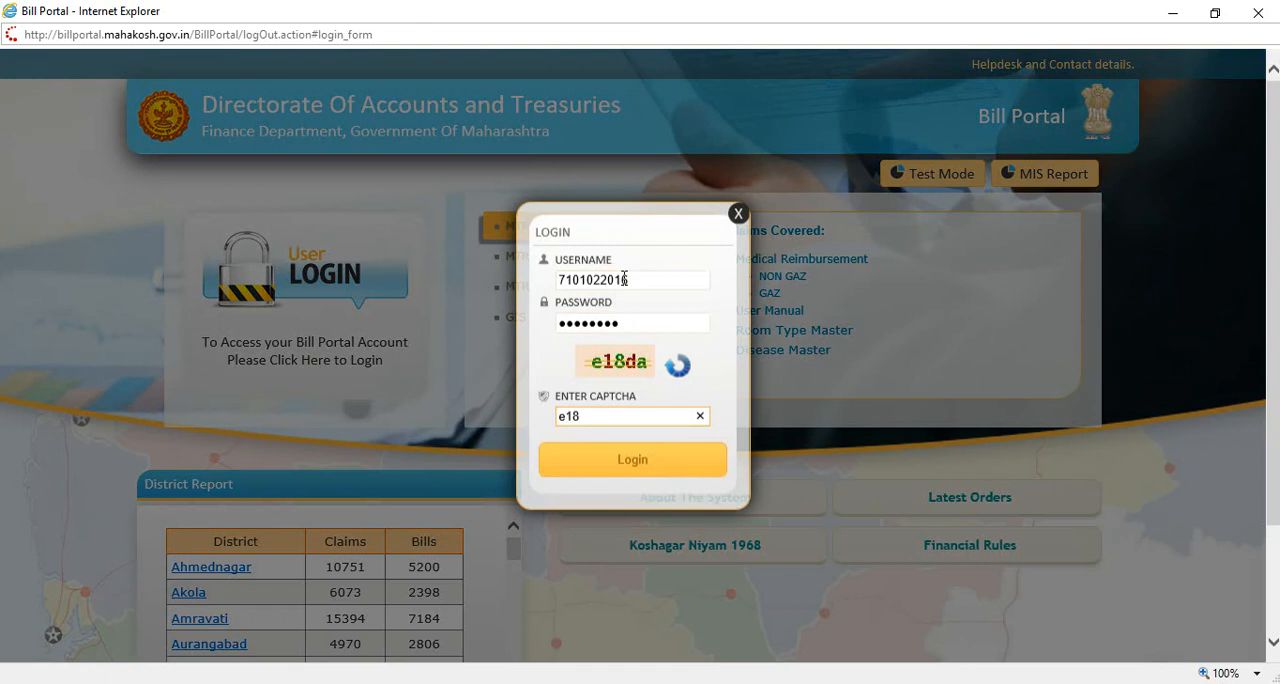
pyautogui.click(640, 466)
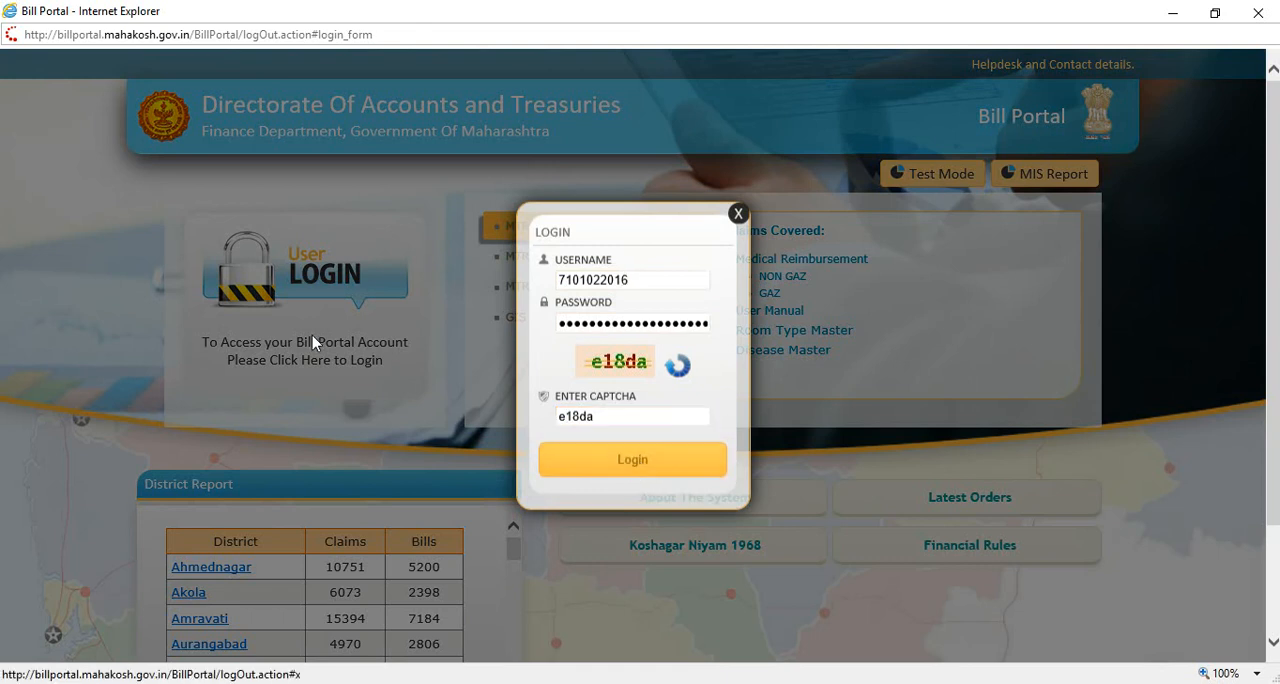
pyautogui.click(907, 14)
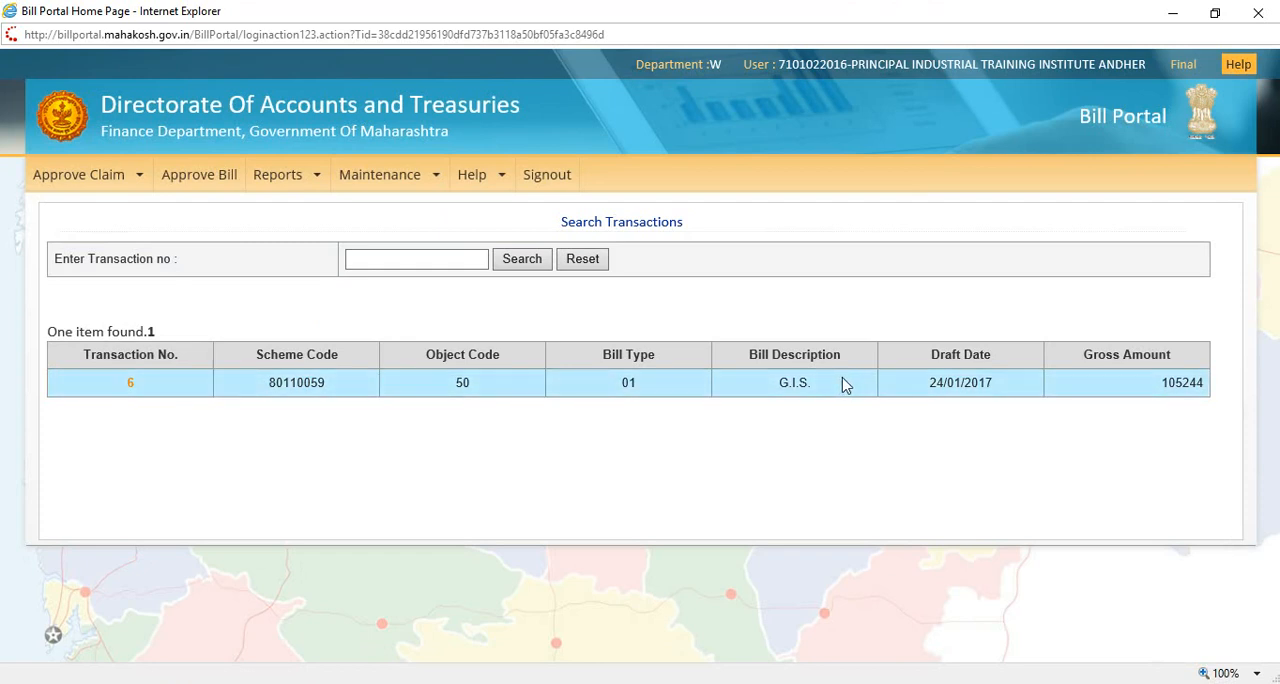
# Step: Open the pending G.I.S. bill transaction for scheme 80110059 and check its claims, bill details and payee details
pyautogui.click(131, 386)
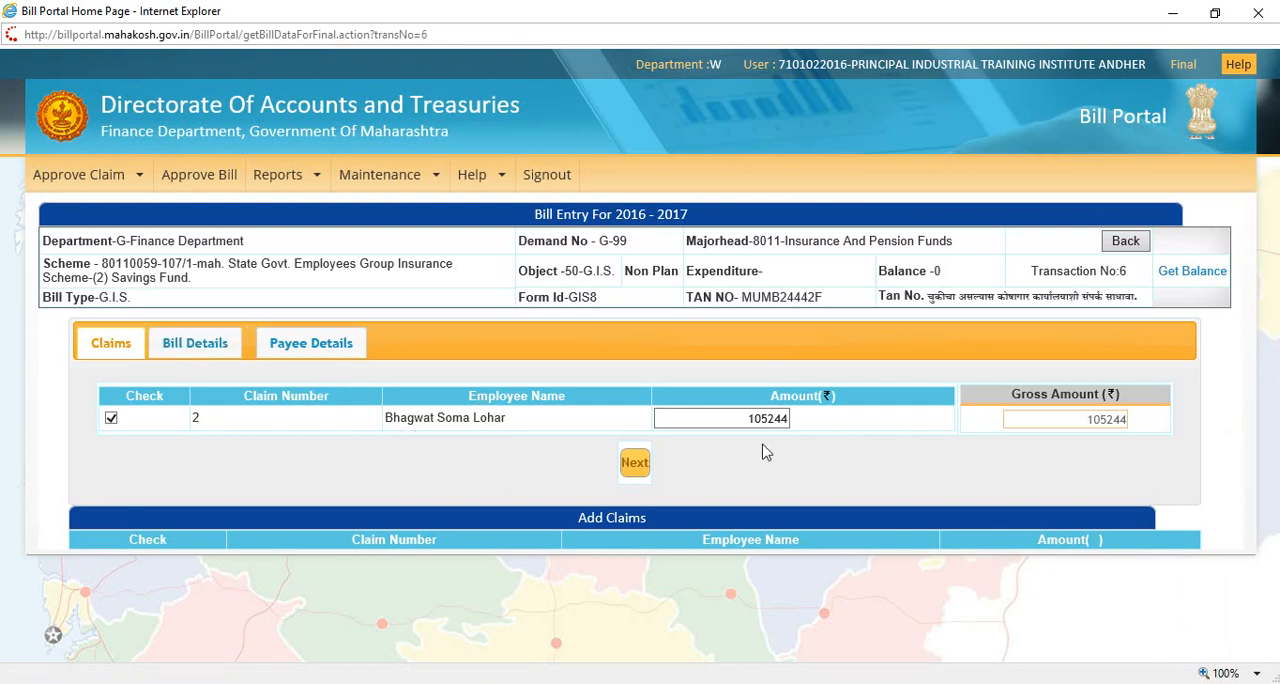
pyautogui.click(197, 344)
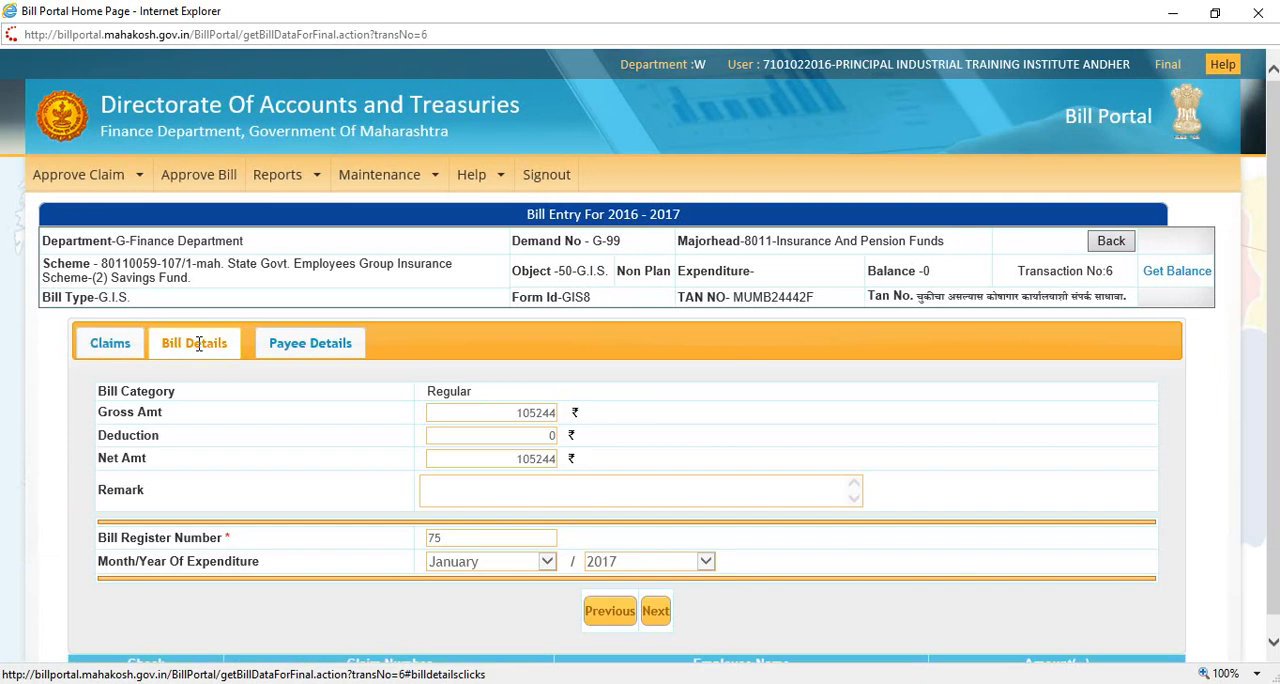
pyautogui.click(318, 354)
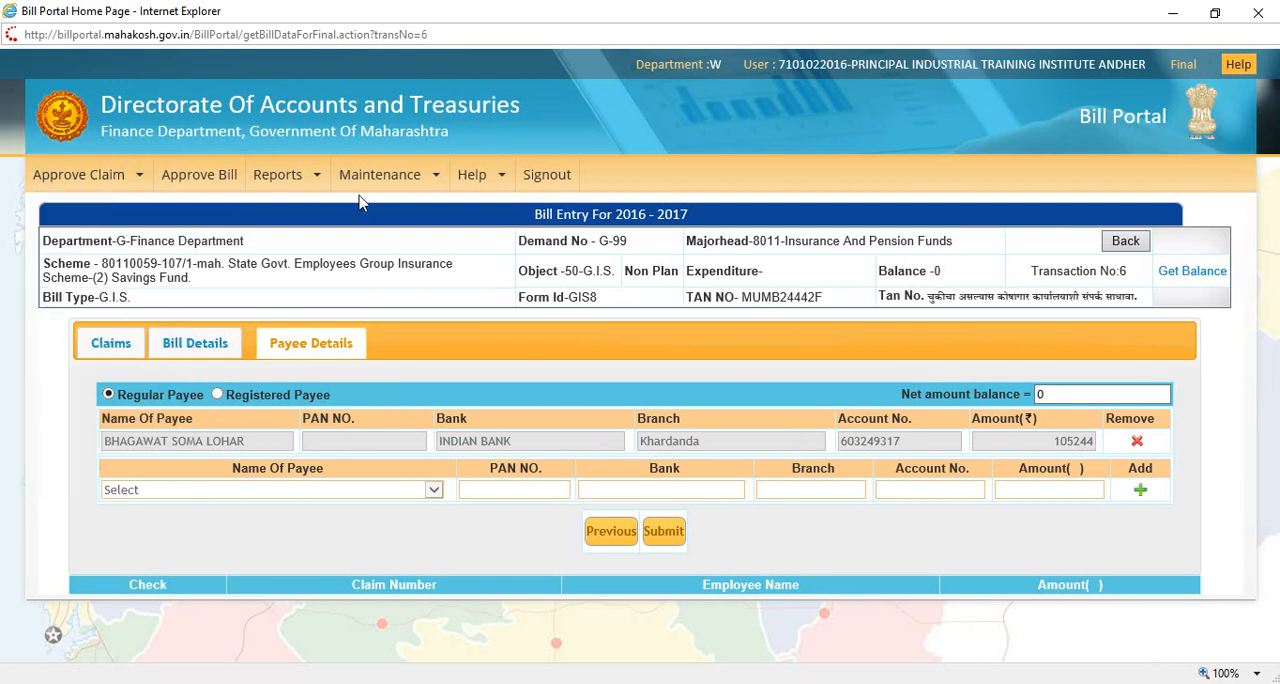
# Step: Submit the checked G.I.S. bill for final approval, acknowledge the authorization number message and put the pop-up window away
pyautogui.click(671, 533)
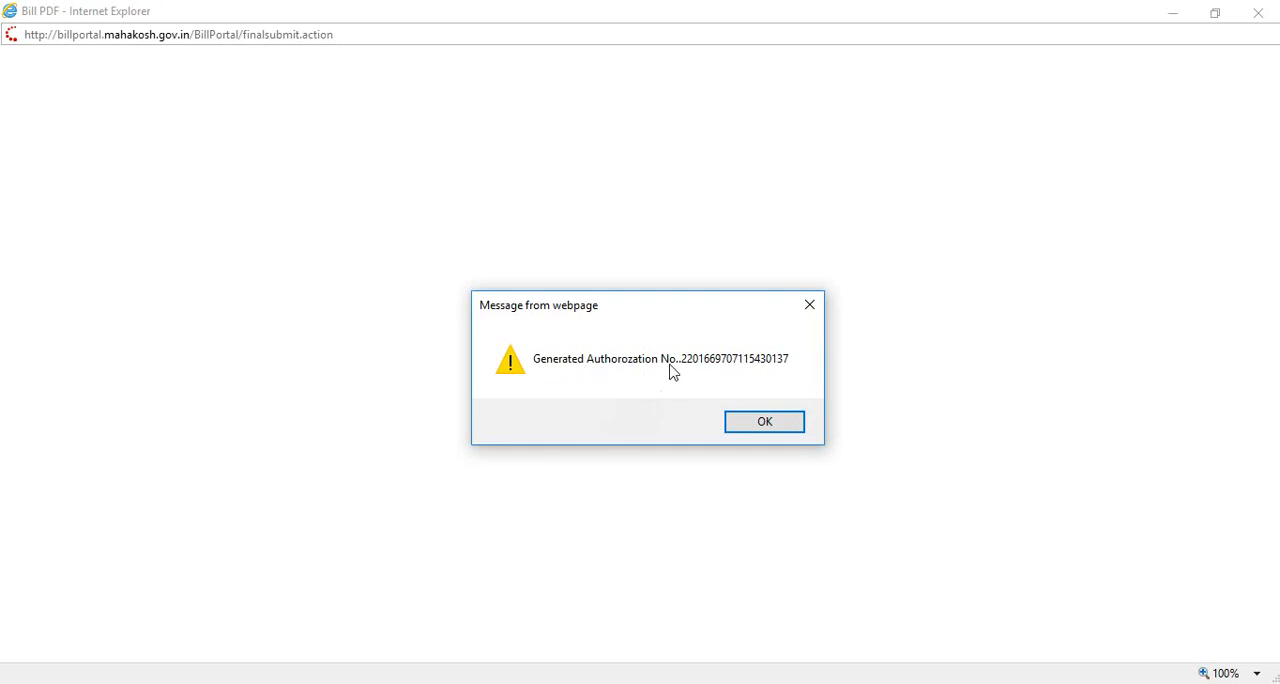
pyautogui.click(770, 426)
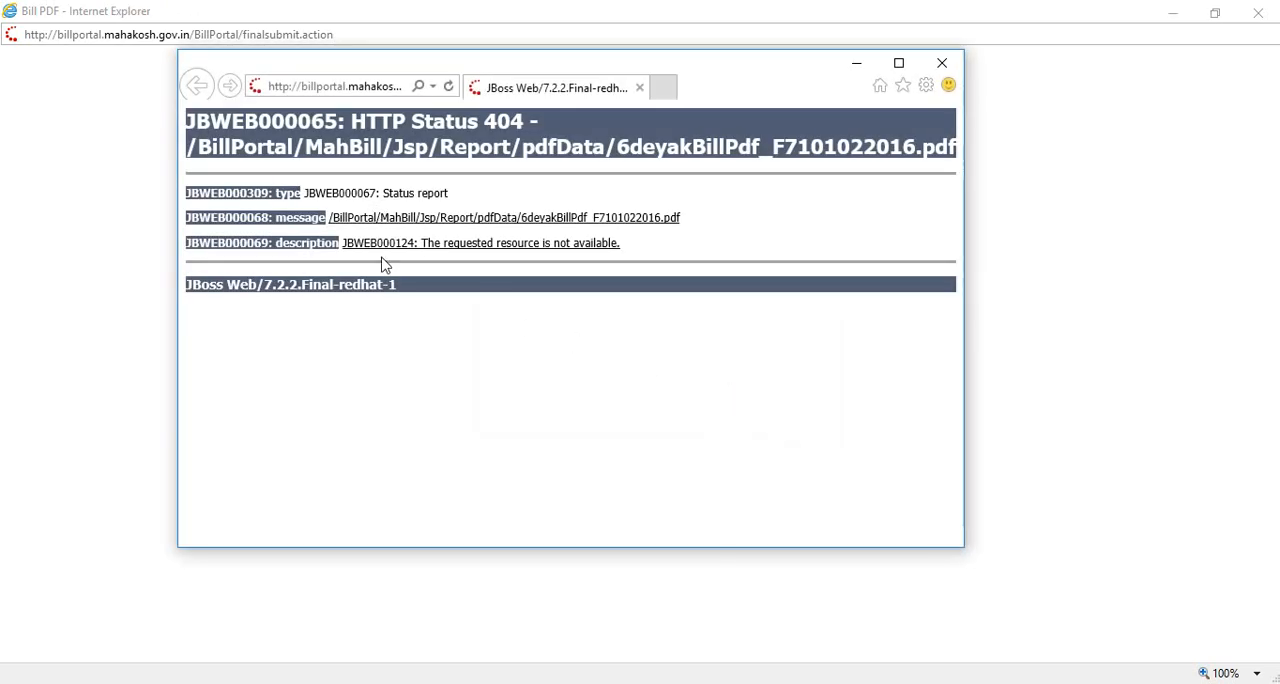
pyautogui.moveTo(598, 70); pyautogui.dragTo(611, 65)
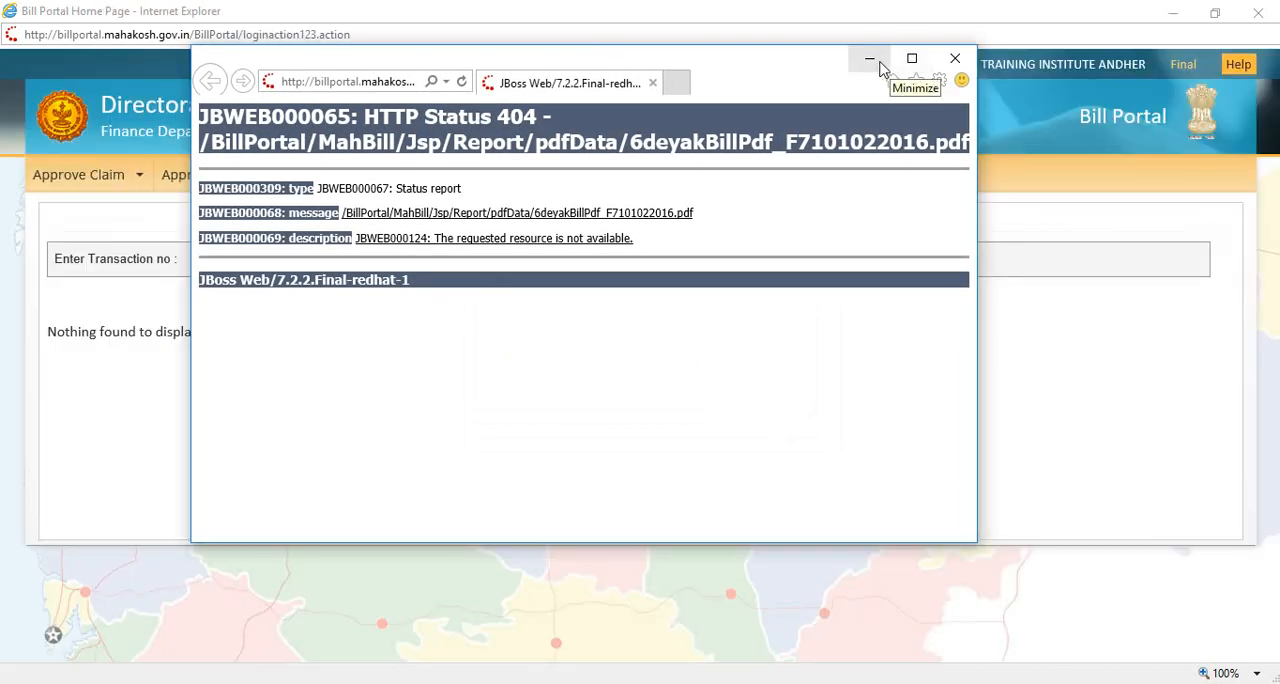
pyautogui.click(872, 62)
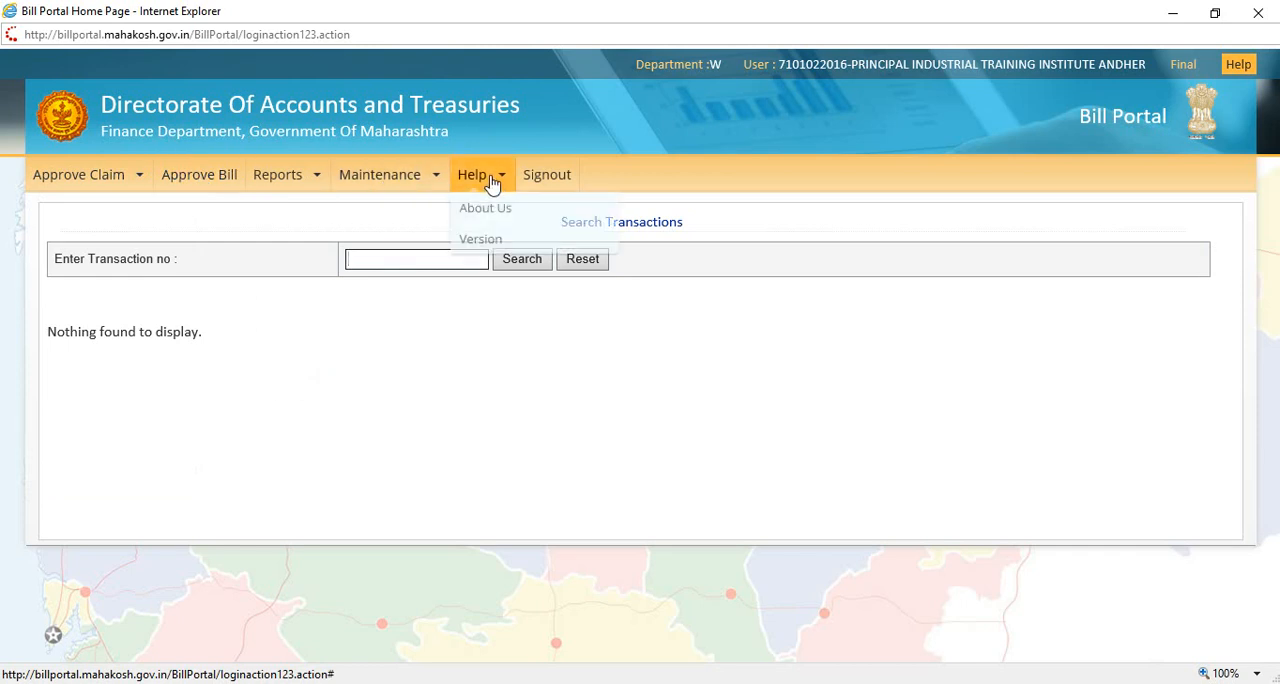
# Step: List the bill authorization slips for financial year 2016-2017, scheme 80110059 (Employees Group Insurance Scheme Savings Fund) and detail 50-01-G.I.S
pyautogui.moveTo(293, 180)
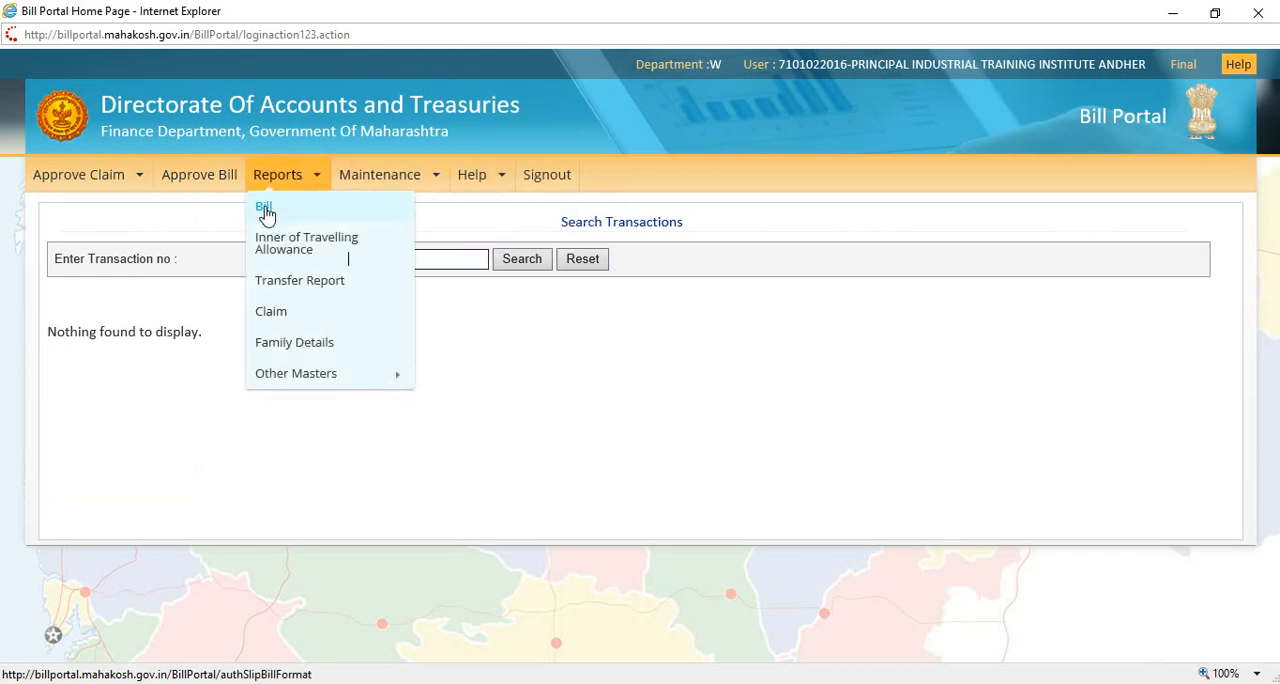
pyautogui.click(267, 212)
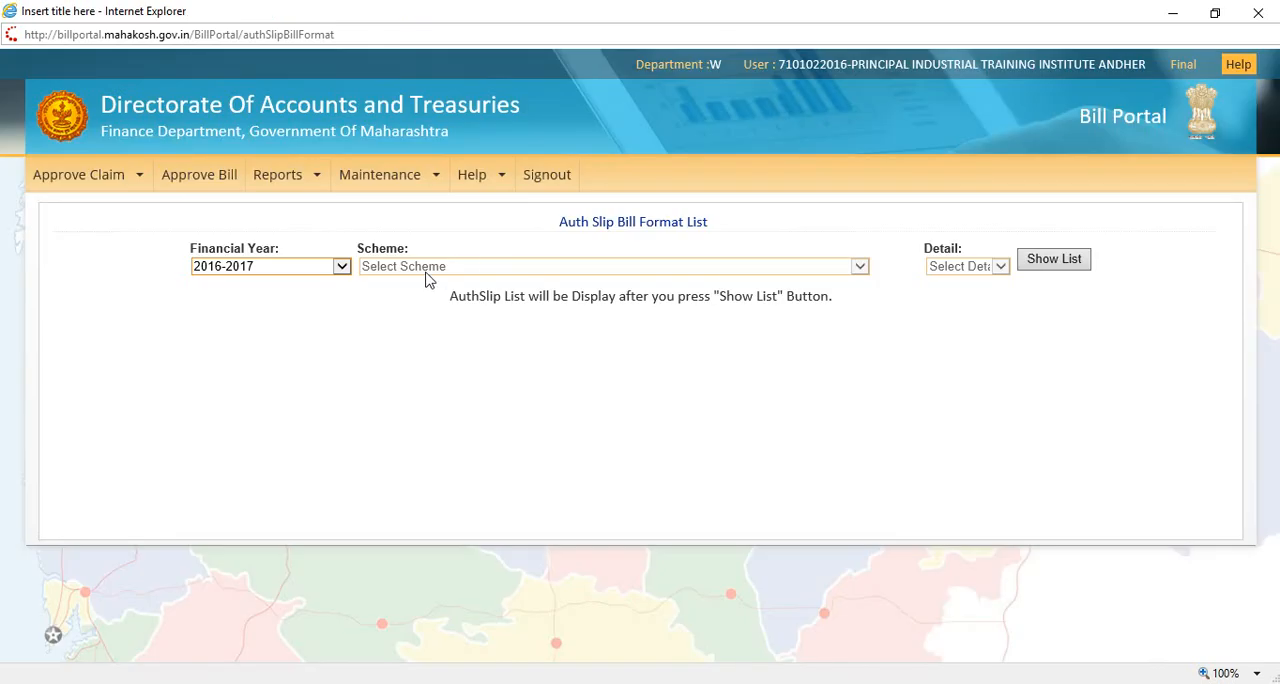
pyautogui.click(317, 266)
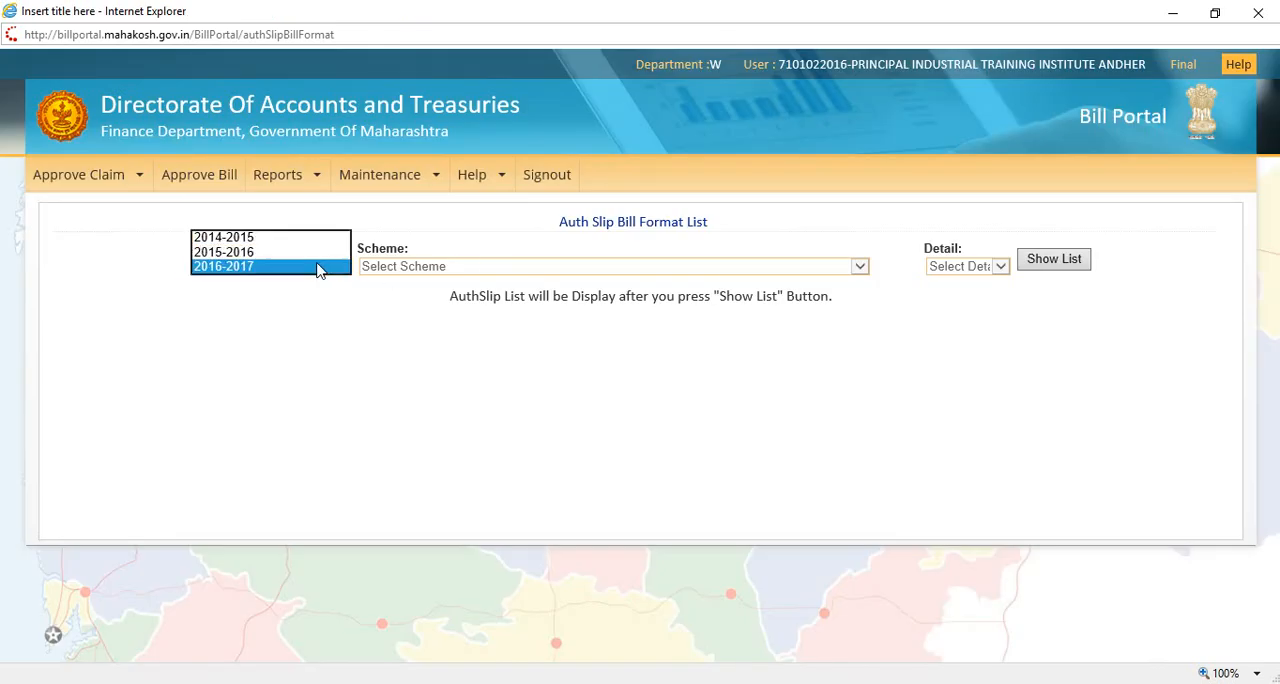
pyautogui.click(317, 266)
pyautogui.click(485, 266)
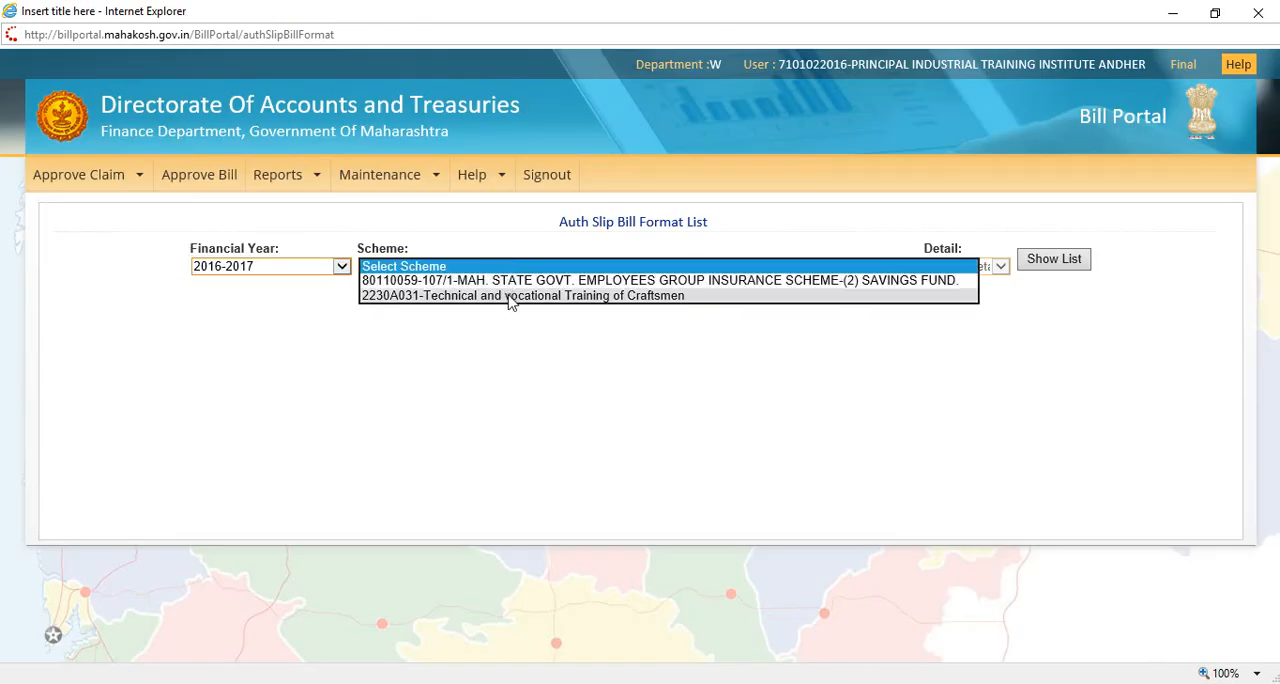
pyautogui.click(626, 283)
pyautogui.click(975, 268)
pyautogui.click(975, 286)
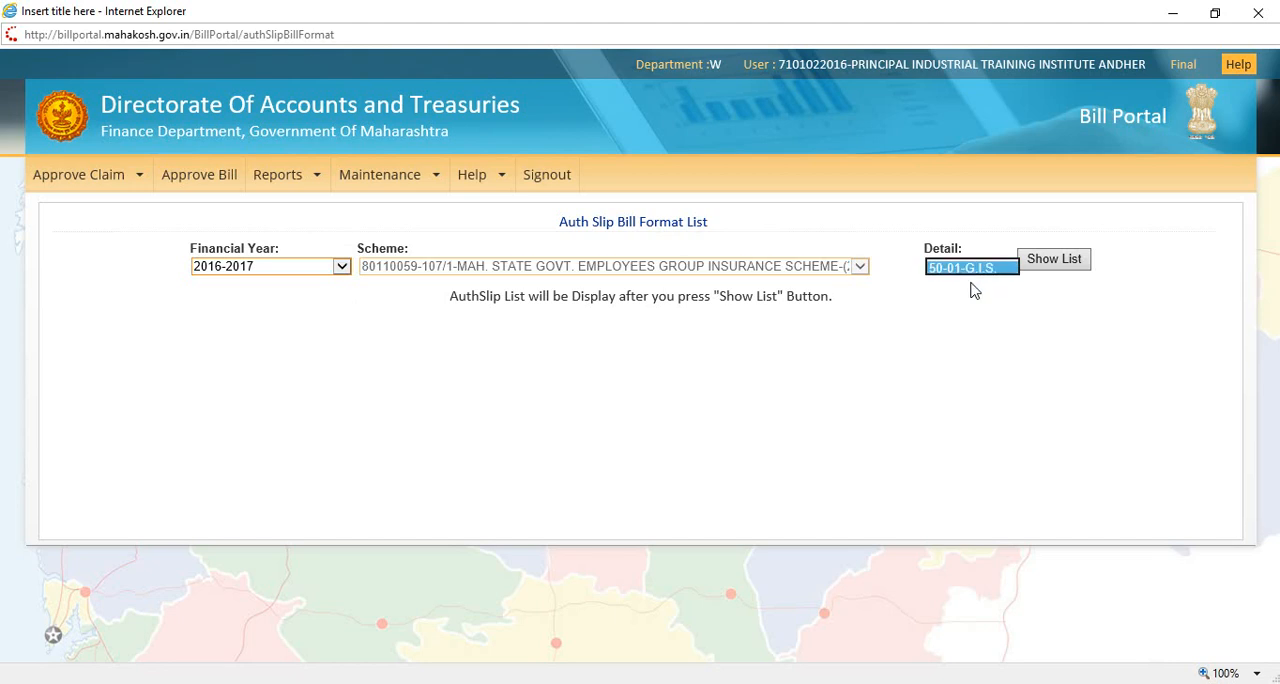
pyautogui.click(1051, 266)
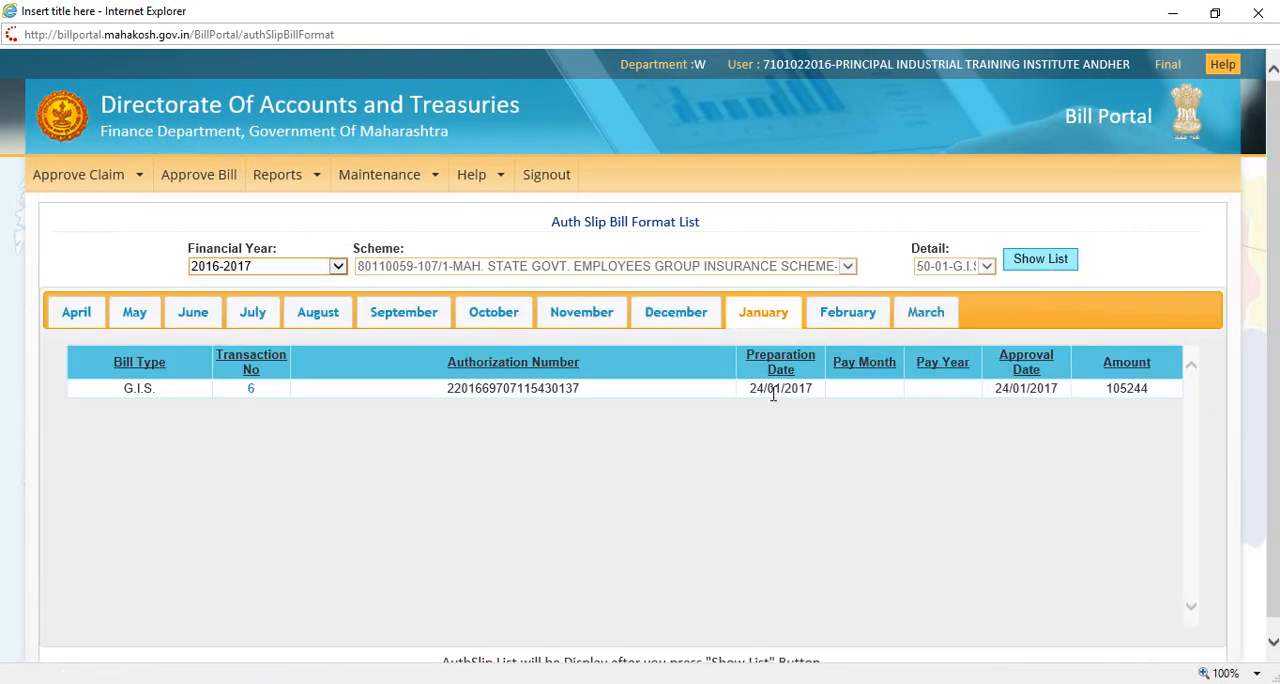
# Step: Open the approved G.I.S. bill PDF for transaction 6, decline the assistive reading options and examine its pages in a maximized window
pyautogui.click(251, 392)
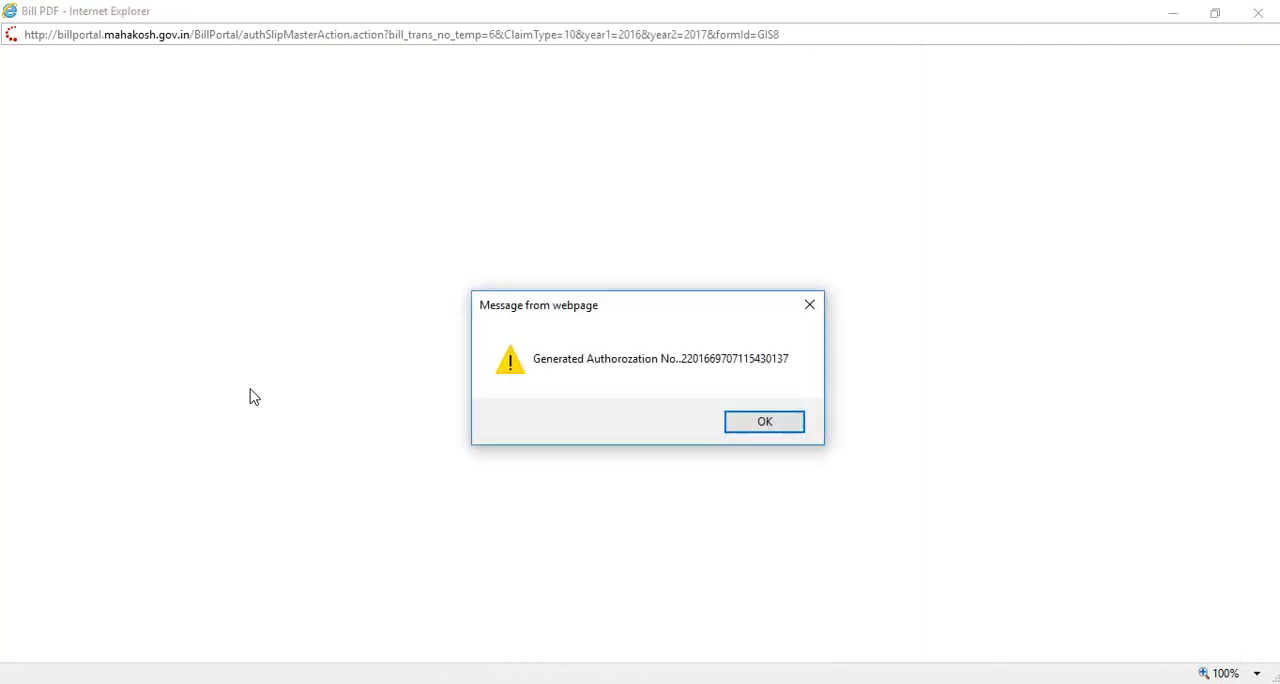
pyautogui.click(766, 427)
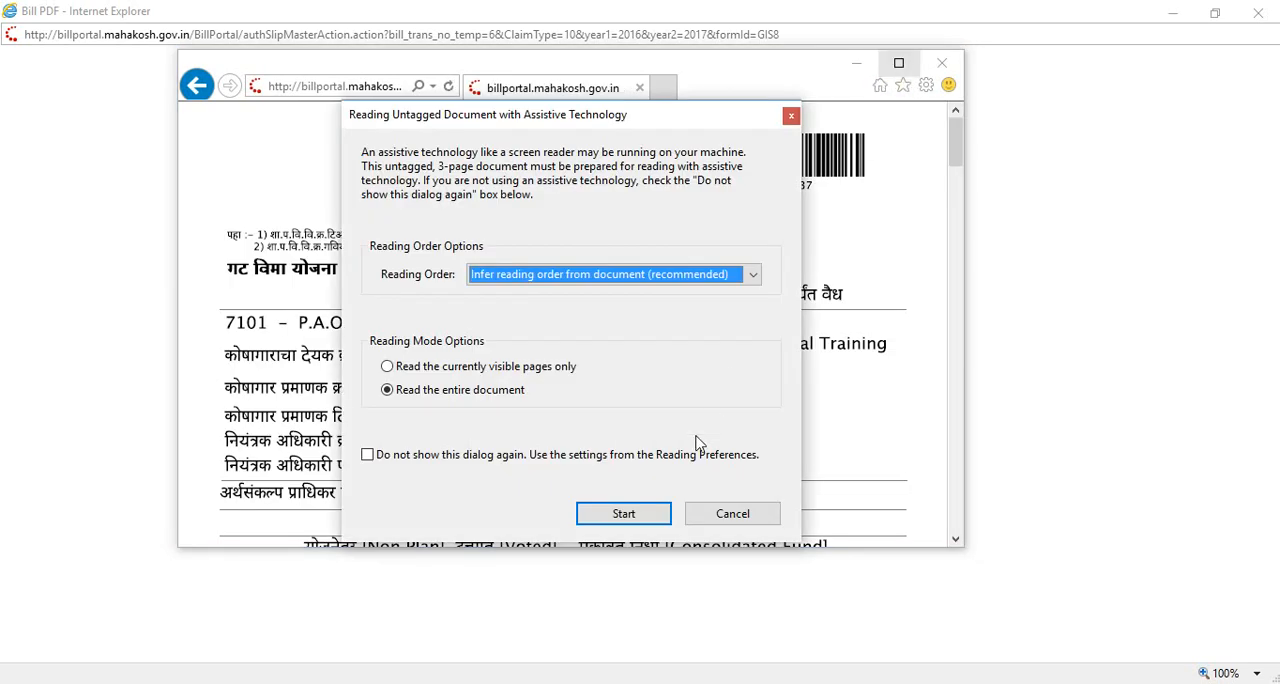
pyautogui.click(718, 514)
pyautogui.click(898, 63)
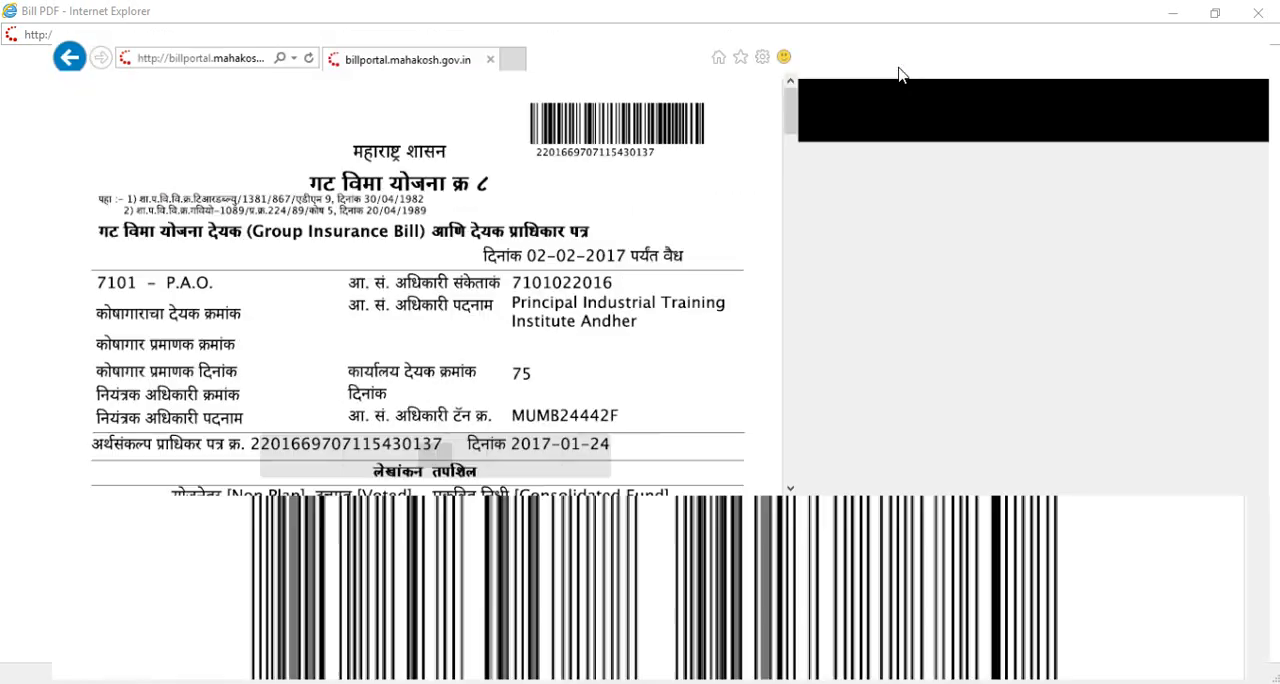
pyautogui.scroll(-3, 780, 260)
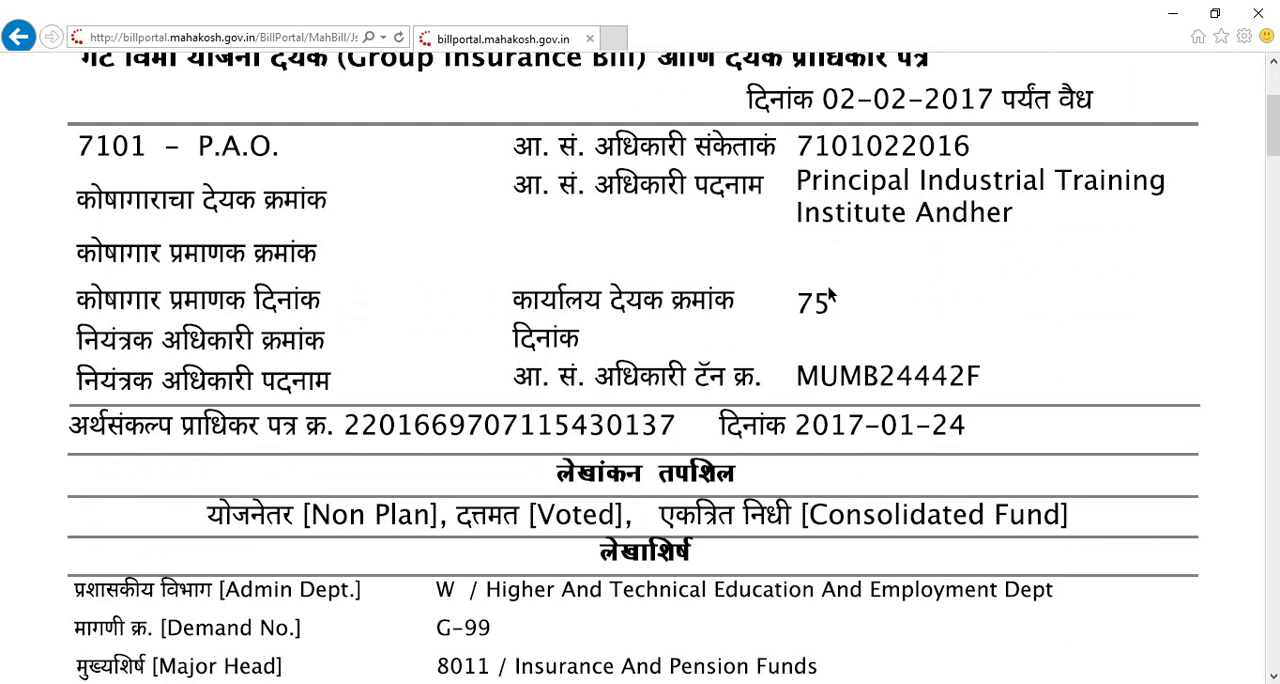
pyautogui.scroll(-6, 828, 286)
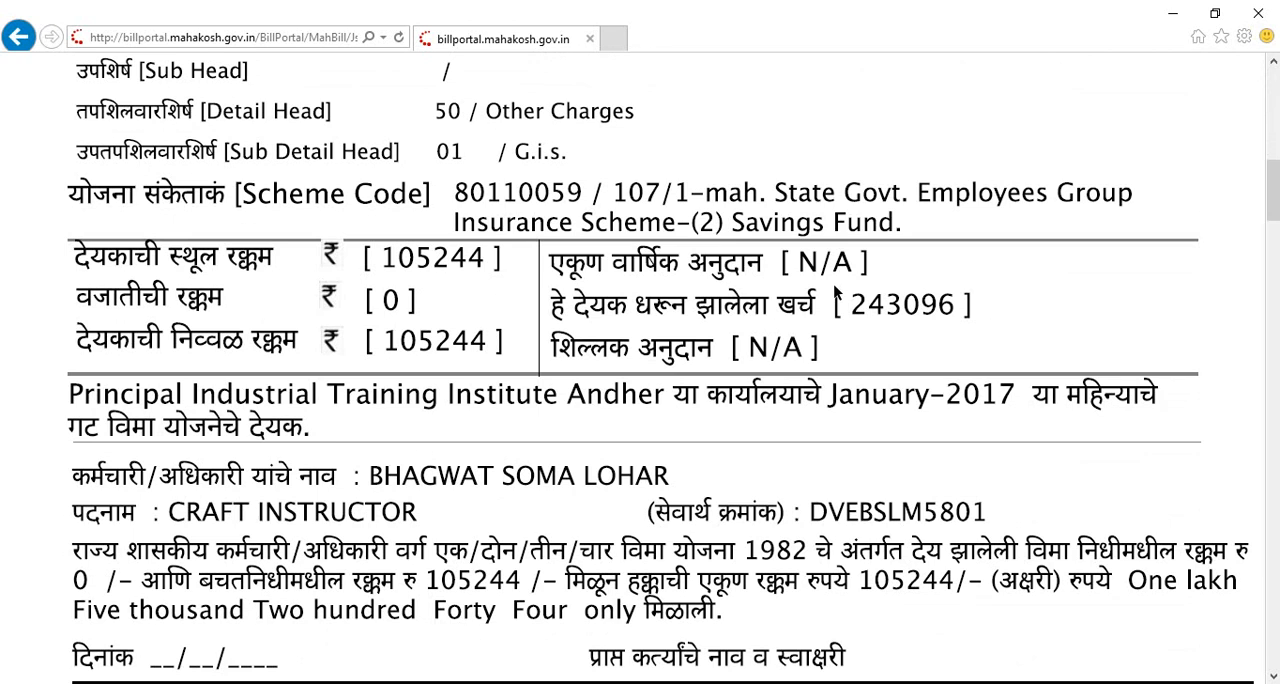
pyautogui.scroll(-7, 835, 290)
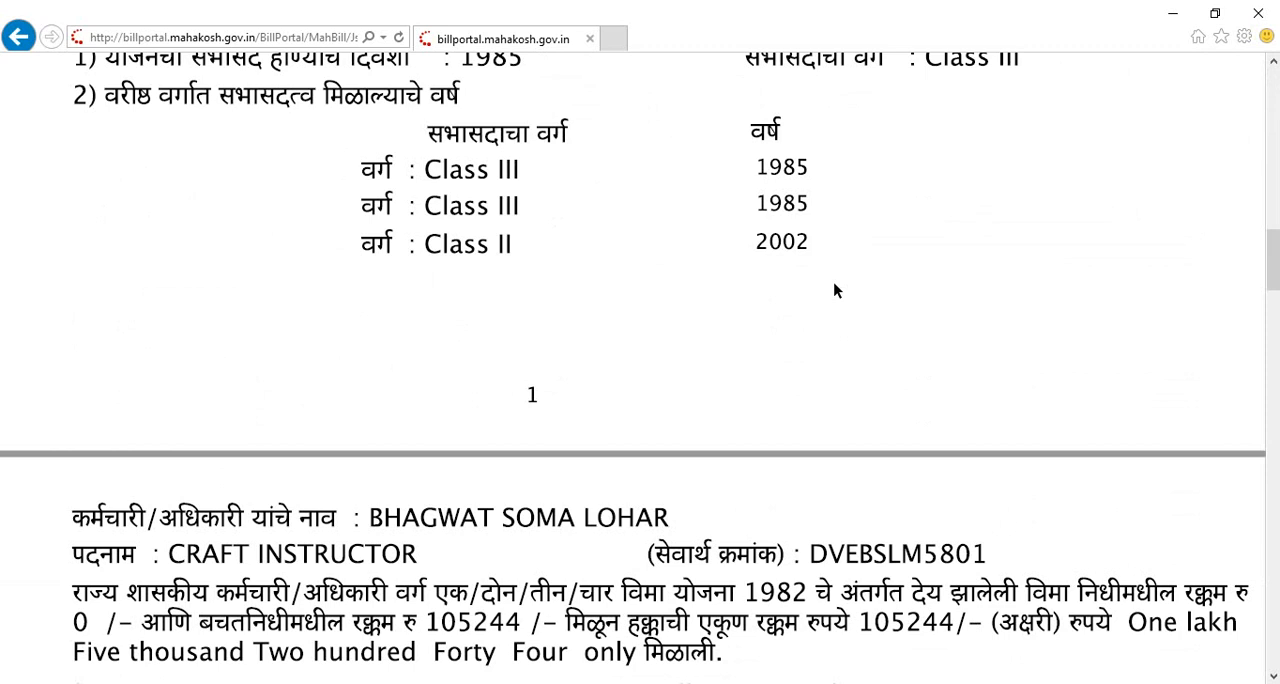
pyautogui.scroll(-14, 835, 290)
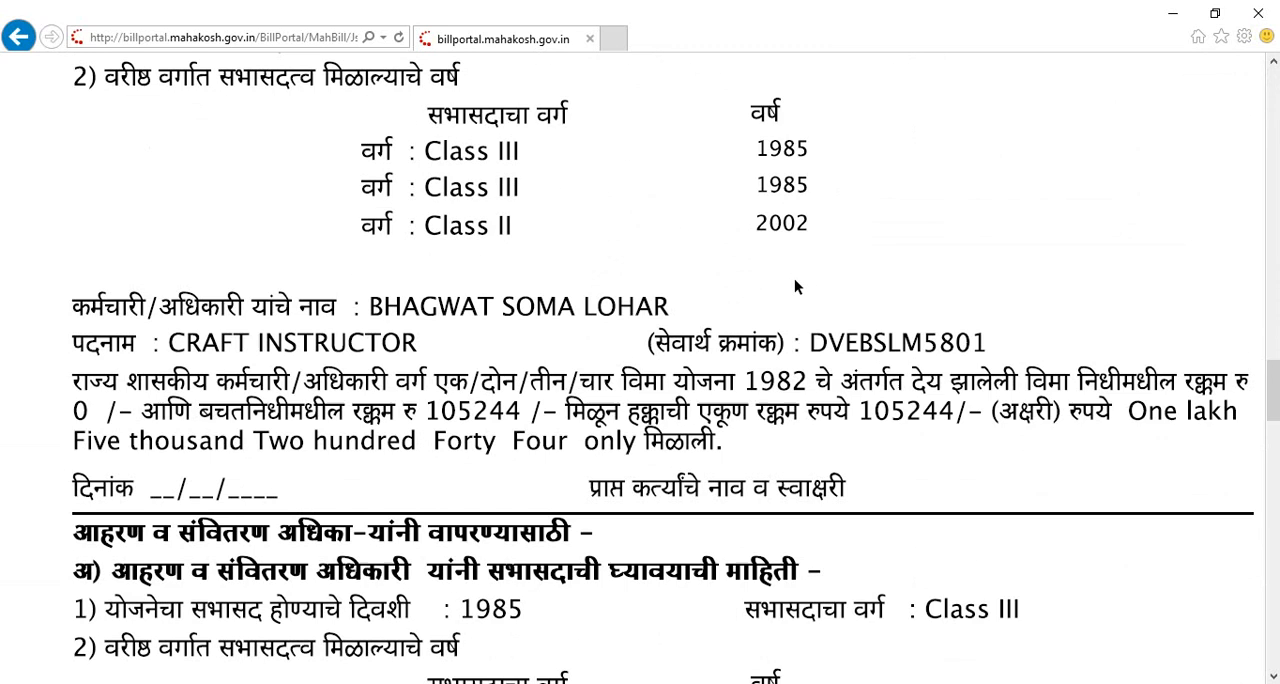
pyautogui.scroll(-6, 795, 286)
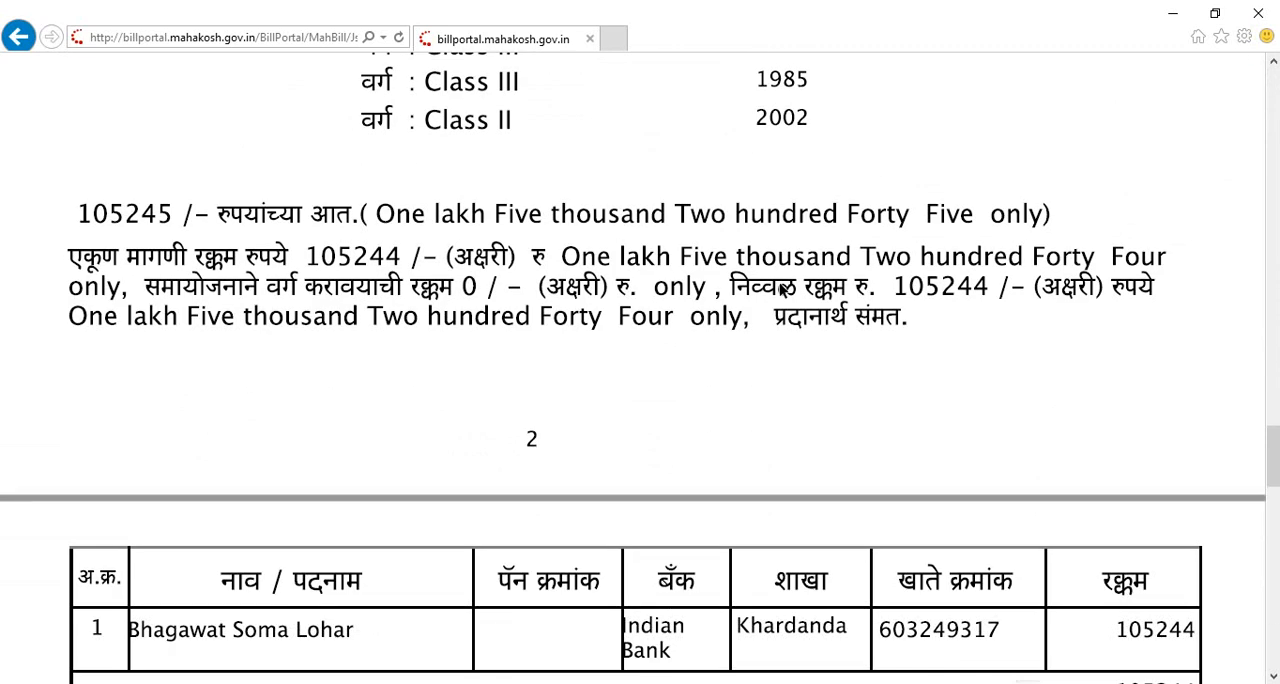